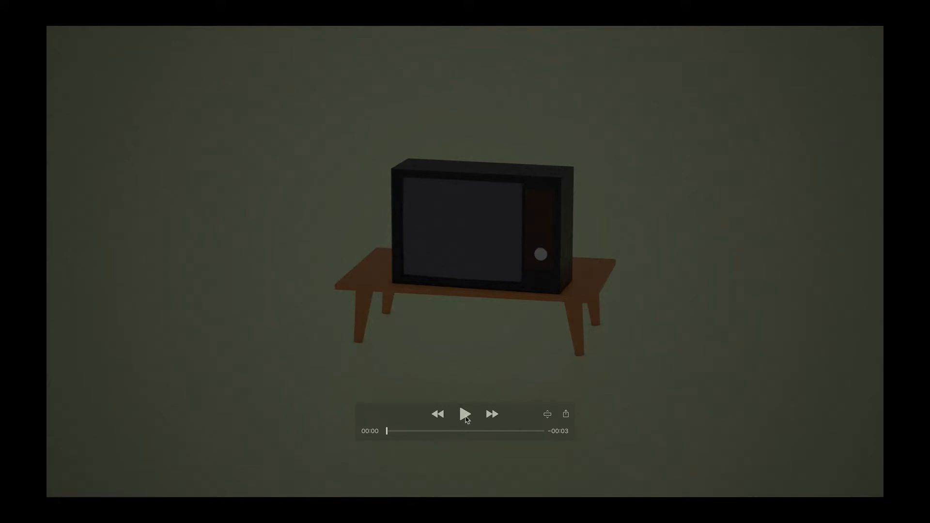
# - Play and scrub through the reference TV animation to examine how the screen's light and line graphics change, and leave full screen
pyautogui.click(464, 416)
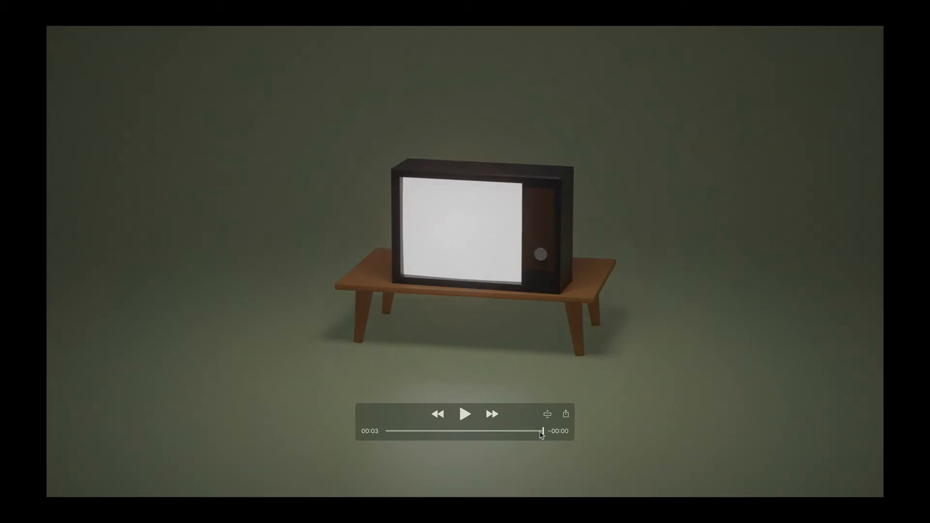
pyautogui.moveTo(543, 431); pyautogui.dragTo(400, 432)
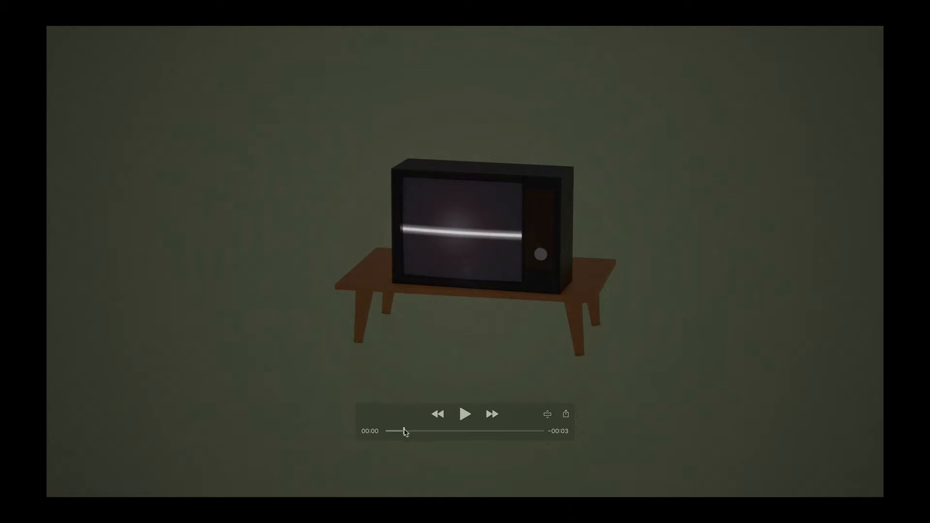
pyautogui.moveTo(404, 431); pyautogui.dragTo(408, 431)
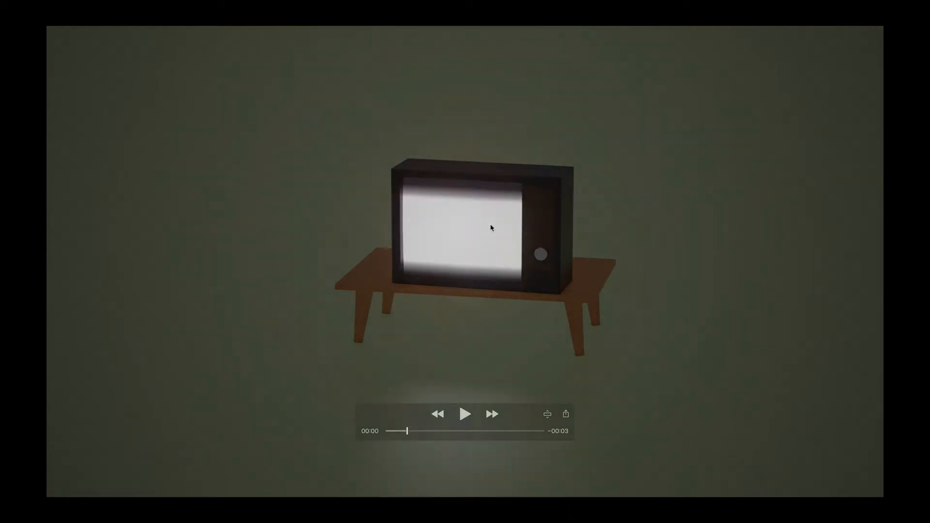
pyautogui.moveTo(411, 430); pyautogui.dragTo(531, 439)
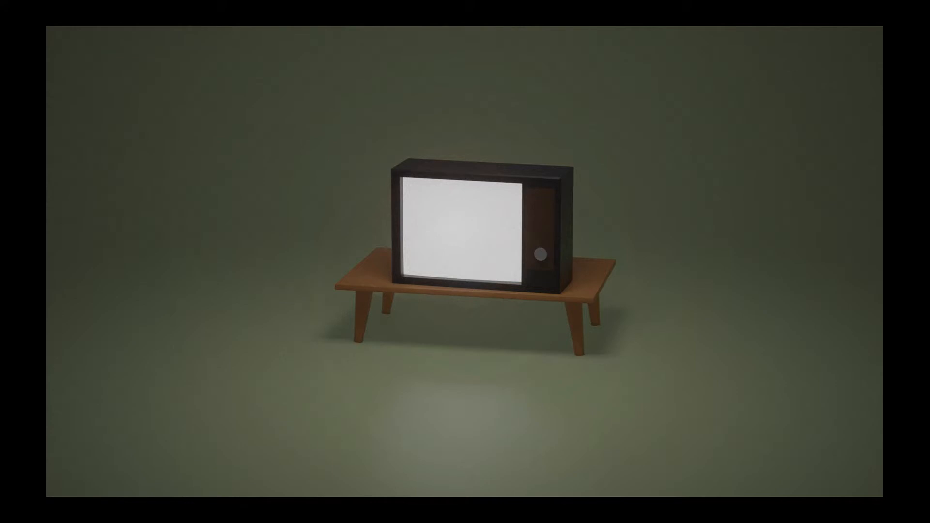
pyautogui.moveTo(516, 431); pyautogui.dragTo(443, 431)
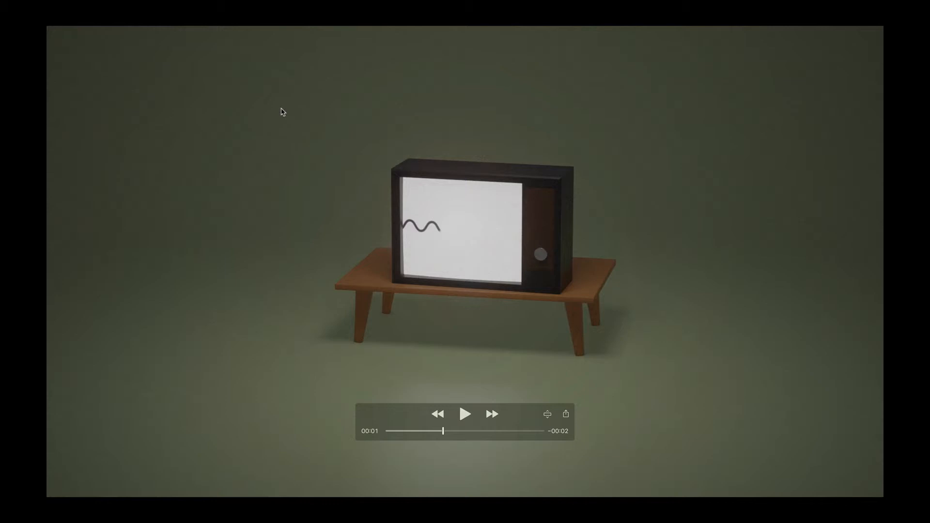
pyautogui.press('space')
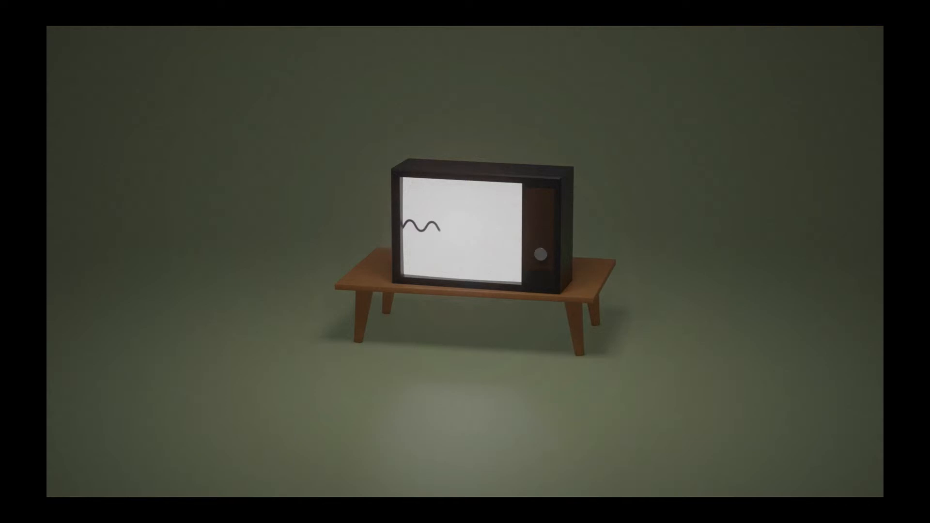
pyautogui.moveTo(508, 311)
pyautogui.press('Escape')
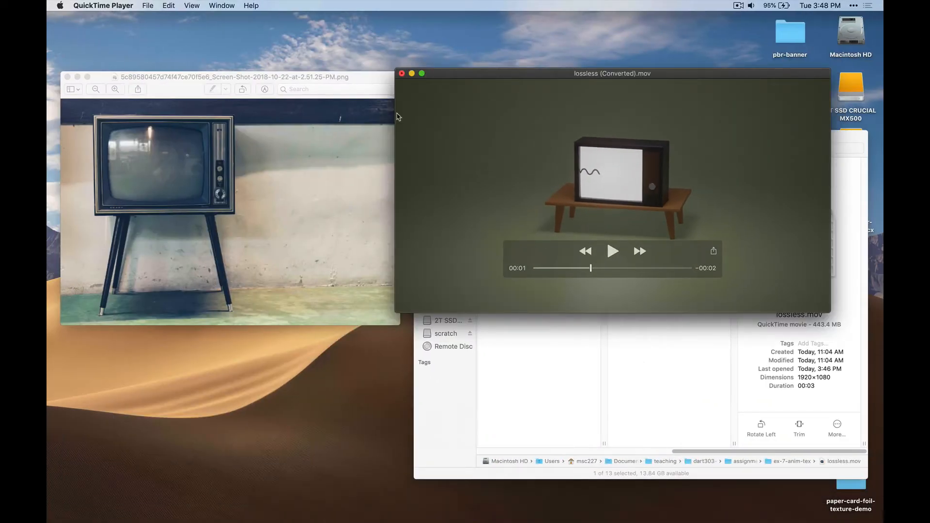
# - Arrange the television reference photo and the animation video side by side for comparison
pyautogui.moveTo(269, 81); pyautogui.dragTo(351, 73)
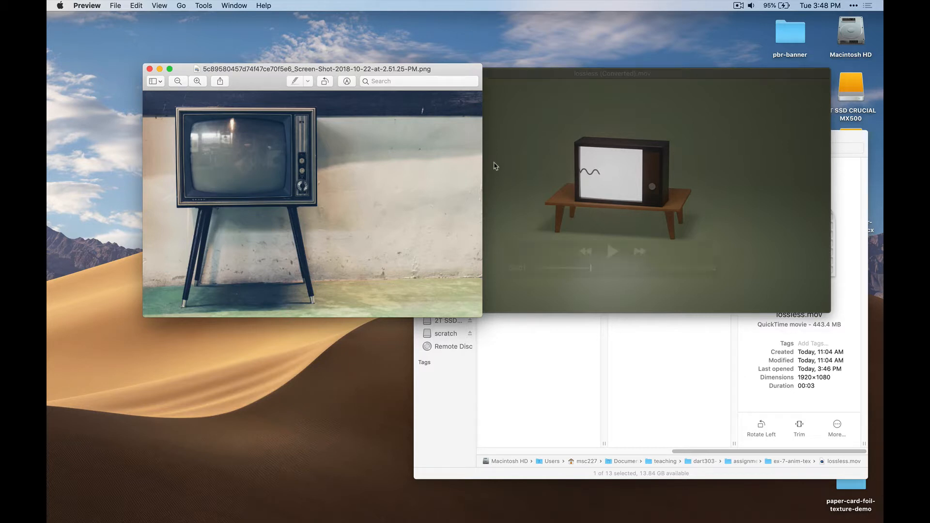
pyautogui.moveTo(627, 84)
pyautogui.moveTo(627, 84); pyautogui.dragTo(663, 86)
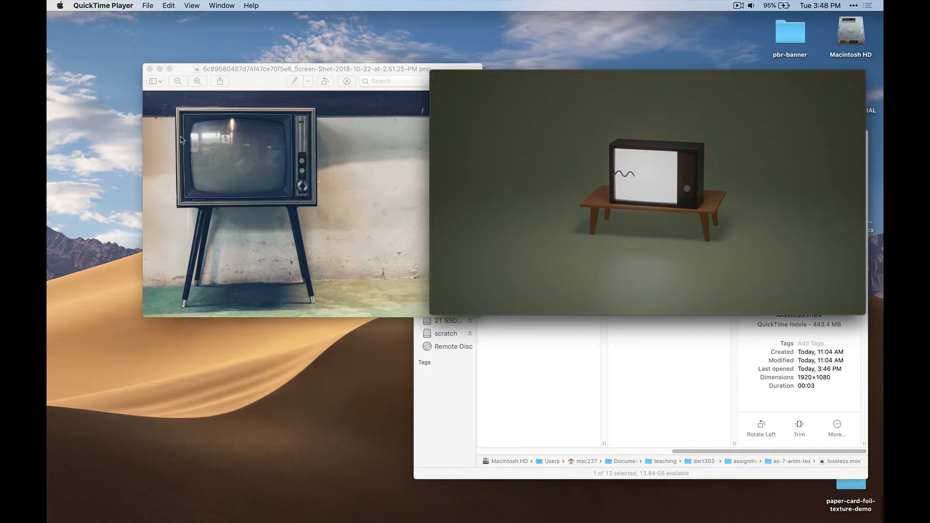
pyautogui.moveTo(614, 210)
pyautogui.moveTo(590, 195)
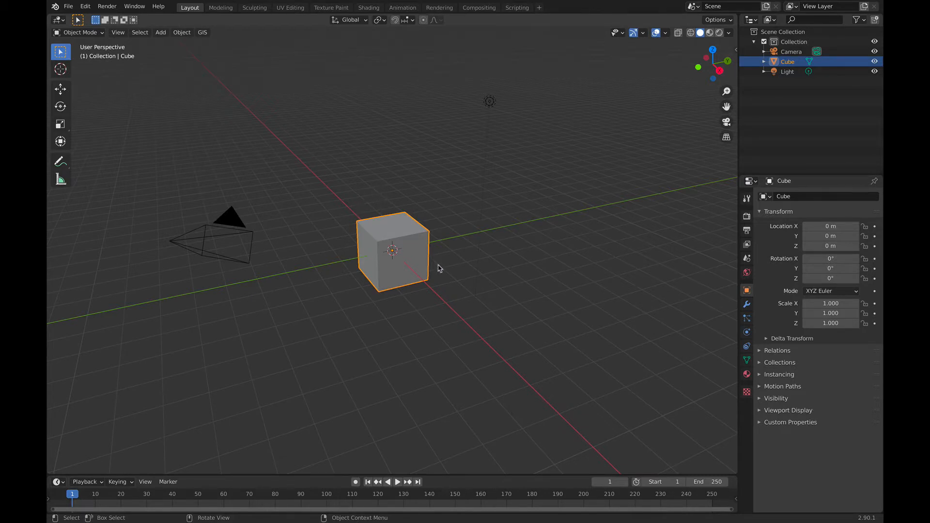
# - In Edit Mode, extrude the cube's front face in place and scale it down evenly to form a thin border
pyautogui.scroll(3, 438, 291)
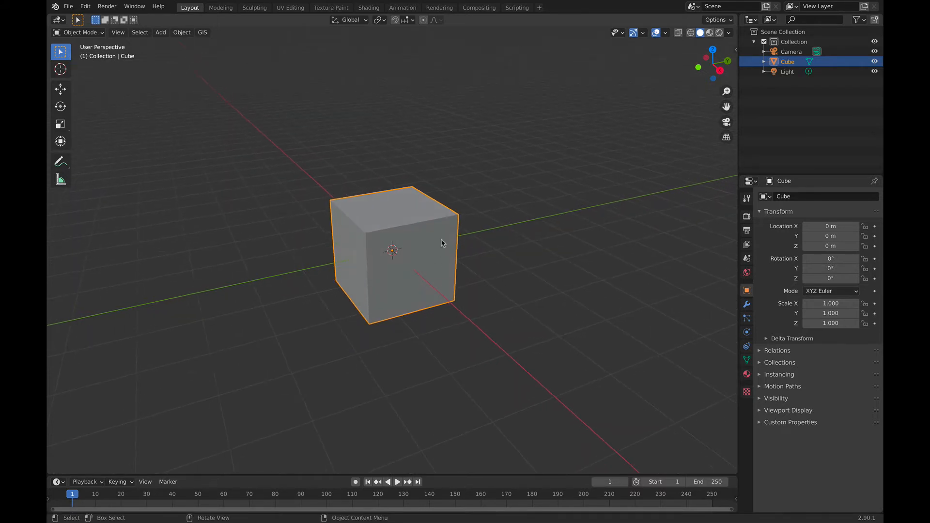
pyautogui.scroll(2, 390, 240)
pyautogui.press('Tab')
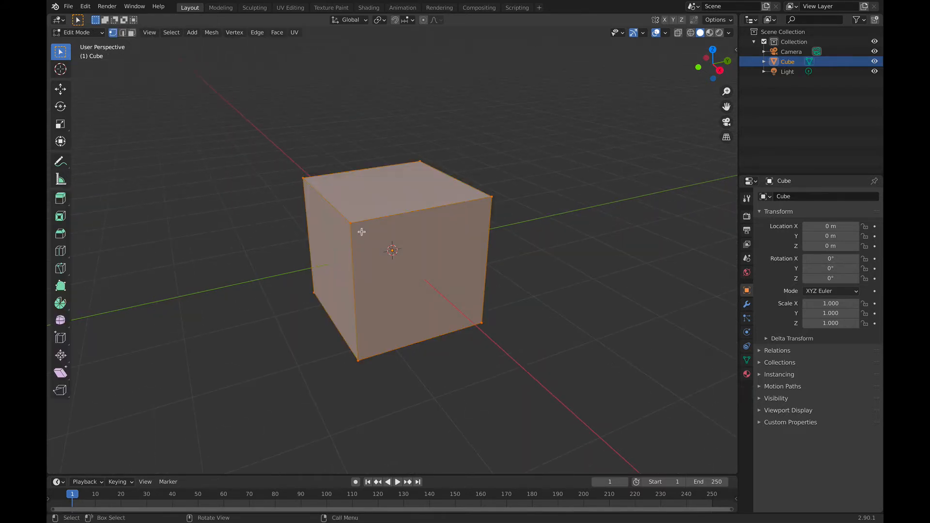
pyautogui.moveTo(368, 243); pyautogui.dragTo(342, 241, button='middle')
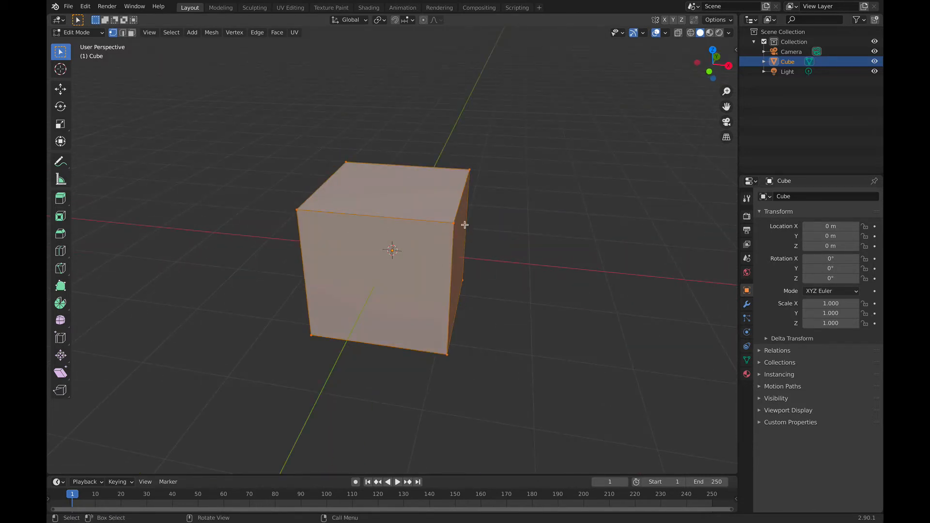
pyautogui.moveTo(359, 312); pyautogui.dragTo(365, 203, button='middle')
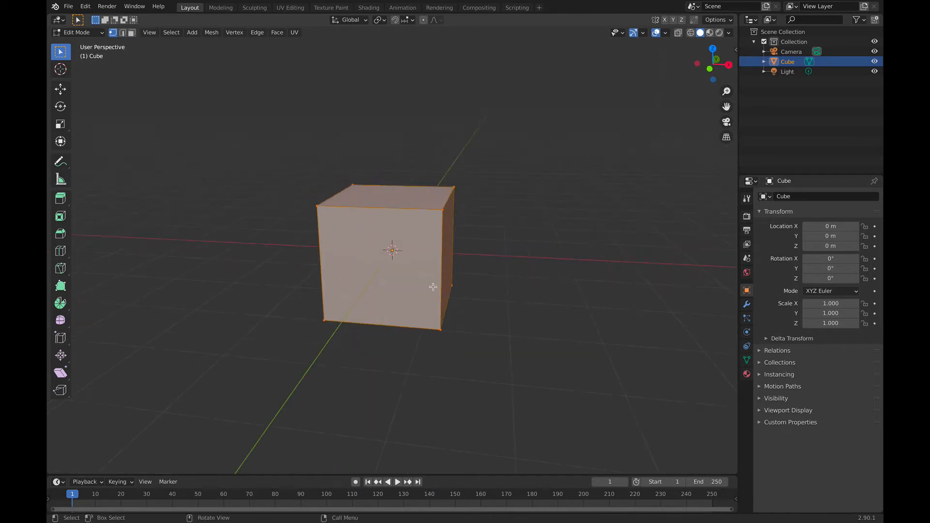
pyautogui.scroll(3, 420, 300)
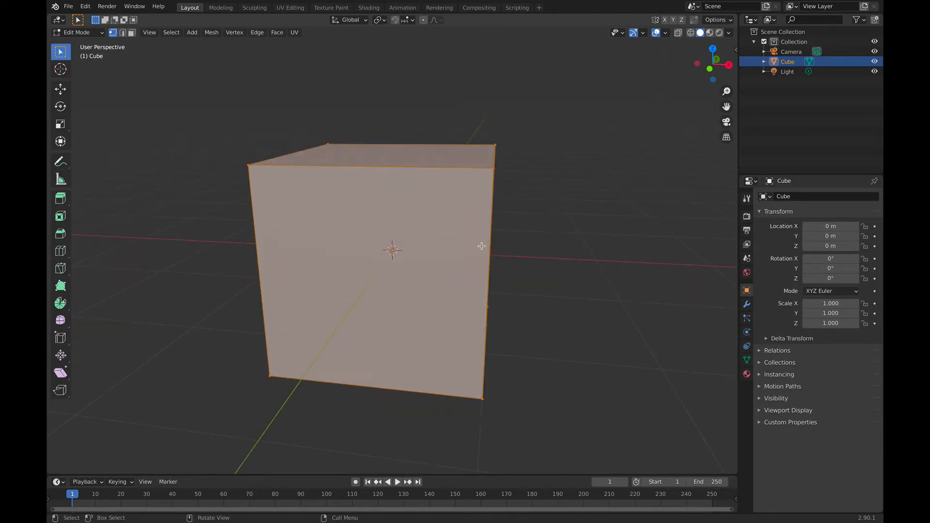
pyautogui.moveTo(482, 246); pyautogui.dragTo(488, 264, button='middle')
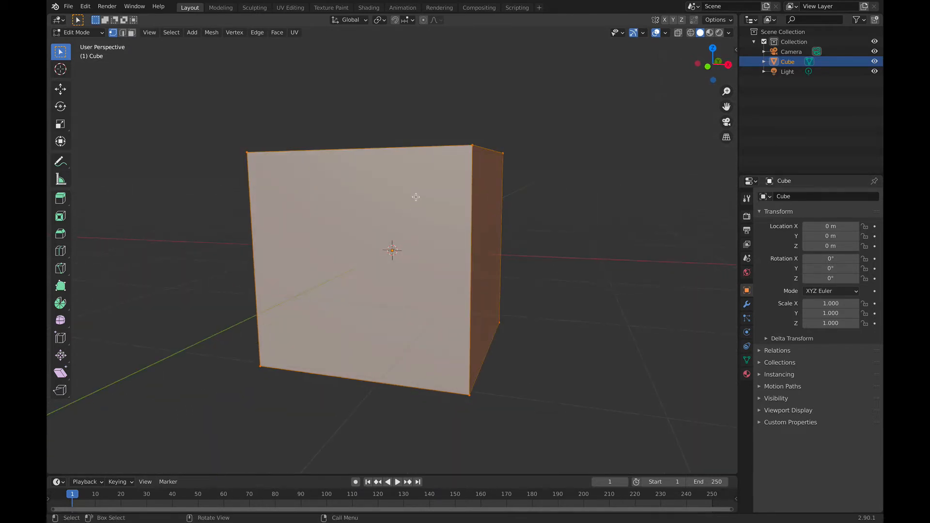
pyautogui.press('3')
pyautogui.click(412, 228)
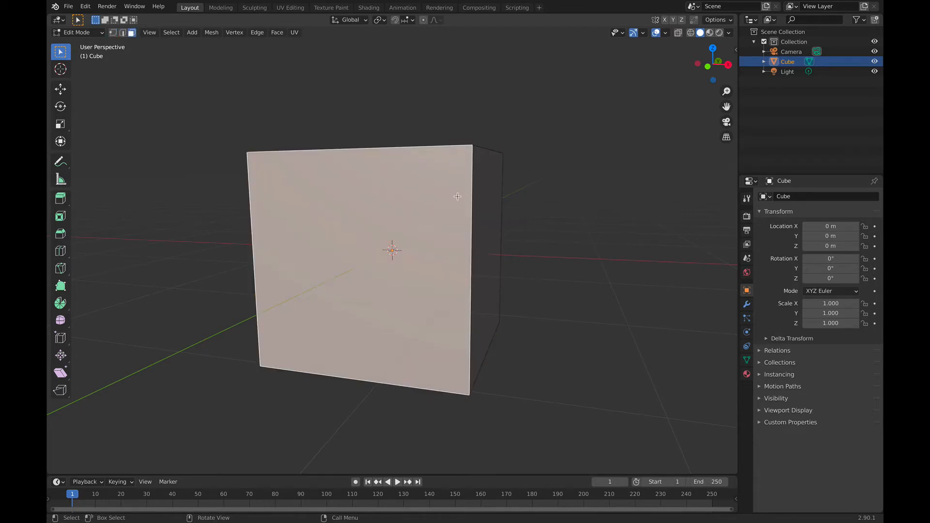
pyautogui.press('e')
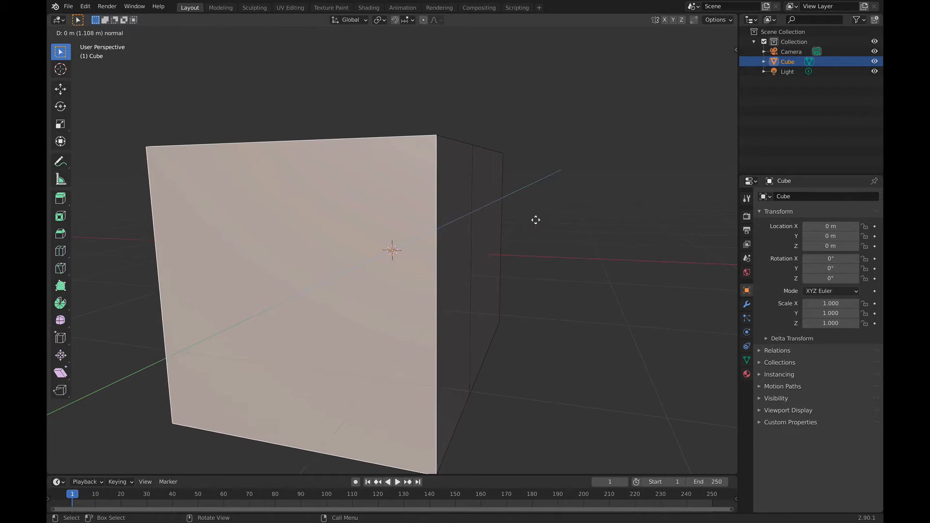
pyautogui.press('s')
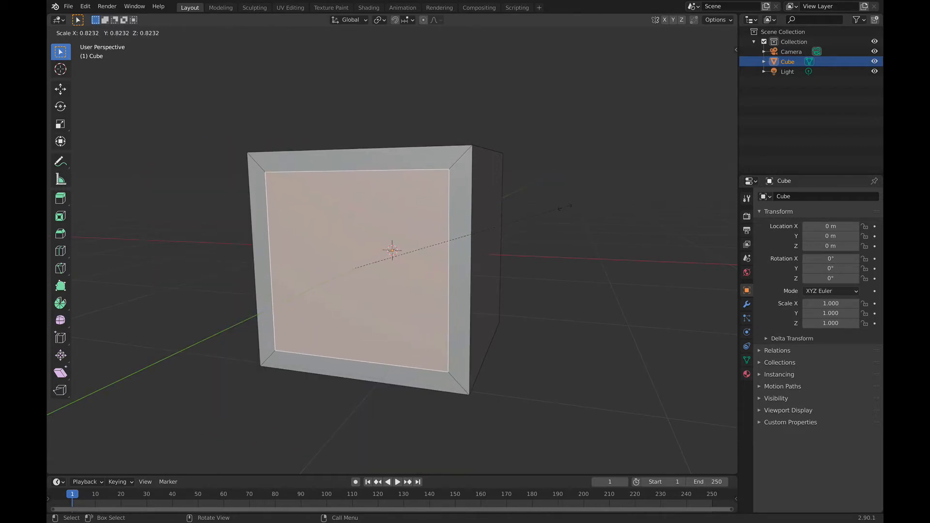
pyautogui.click(575, 203)
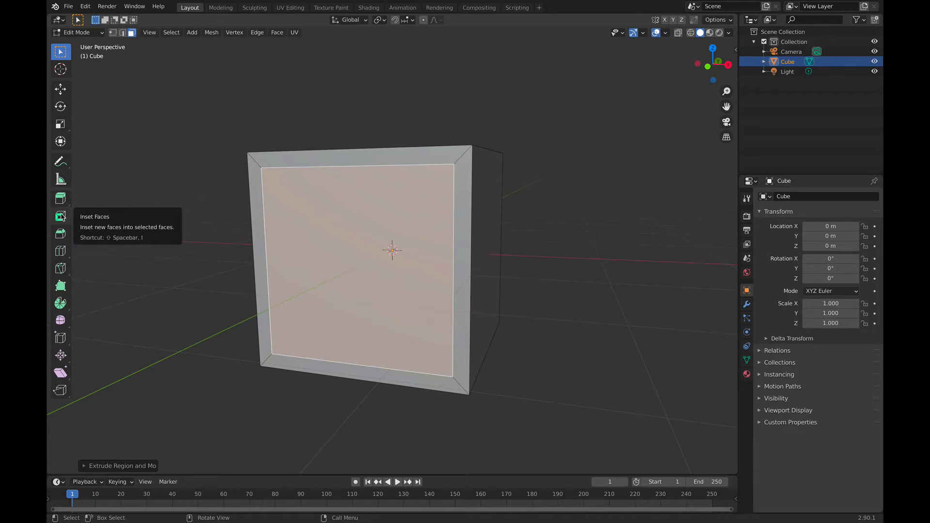
# - Inset the inner front face once more with the Inset Faces tool, leaving a second narrow border
pyautogui.click(414, 199)
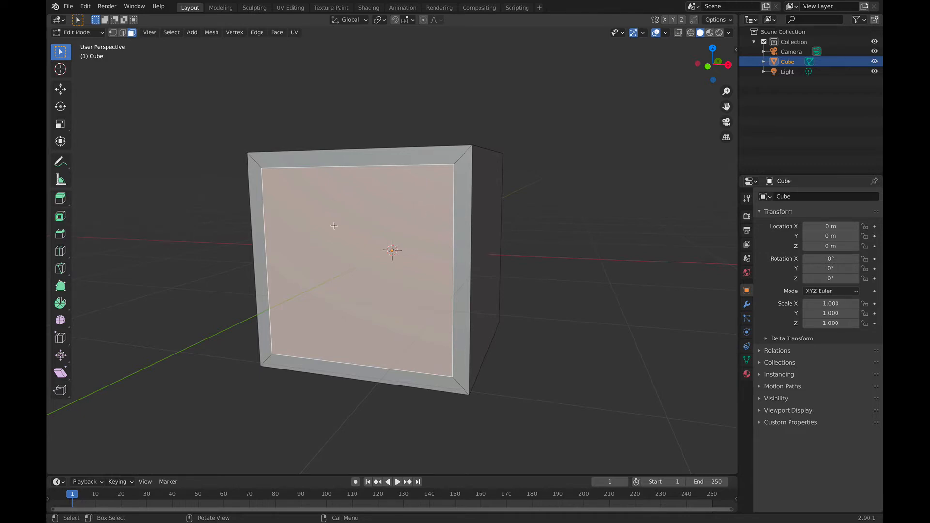
pyautogui.click(60, 216)
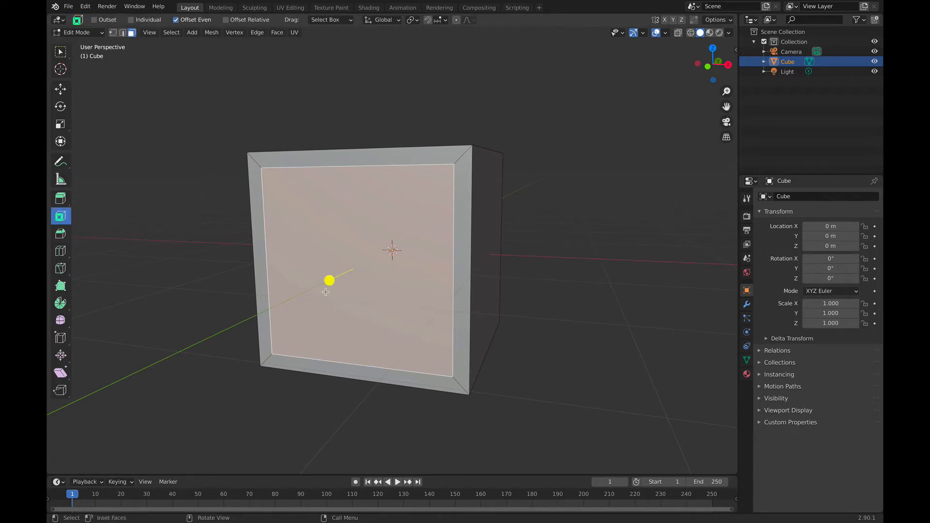
pyautogui.moveTo(325, 292); pyautogui.dragTo(457, 222)
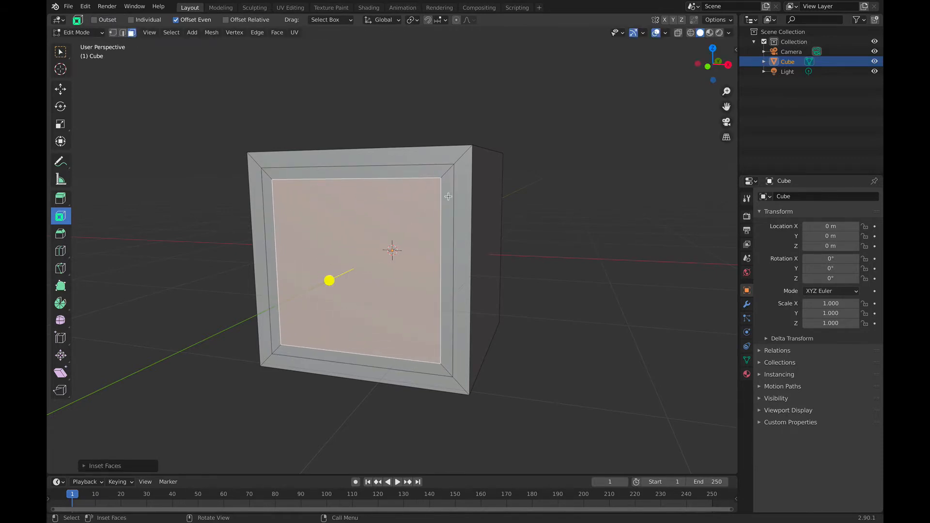
# - Move the innermost front face along the Y axis into the cube to create the recessed screen
pyautogui.moveTo(391, 285); pyautogui.dragTo(211, 237, button='middle')
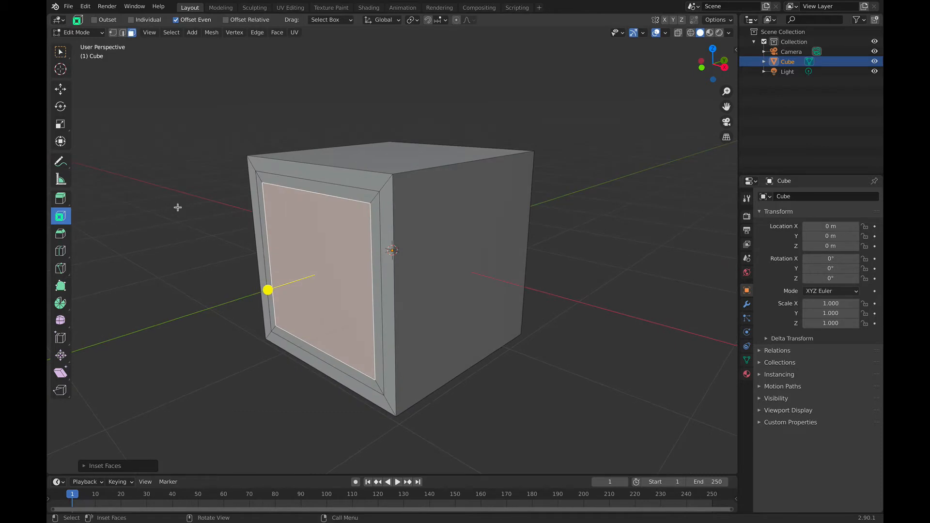
pyautogui.click(60, 89)
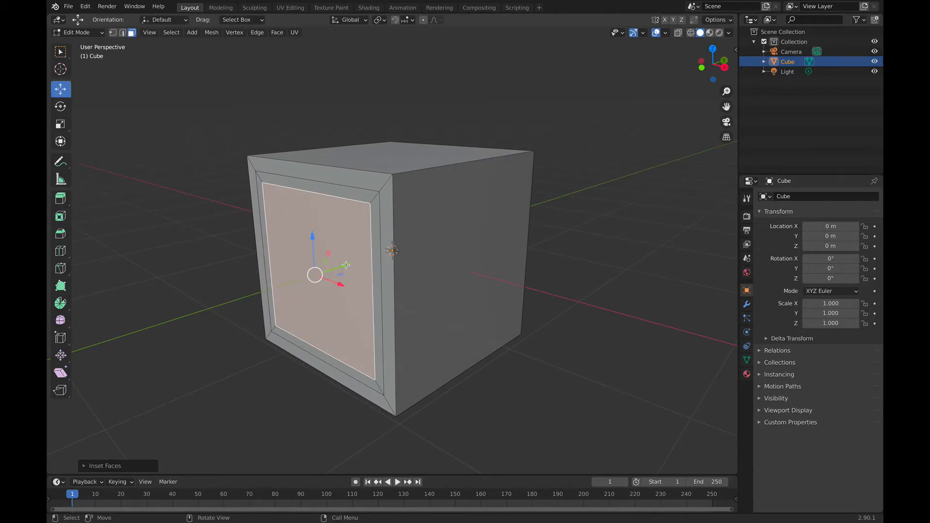
pyautogui.moveTo(346, 265); pyautogui.dragTo(283, 194)
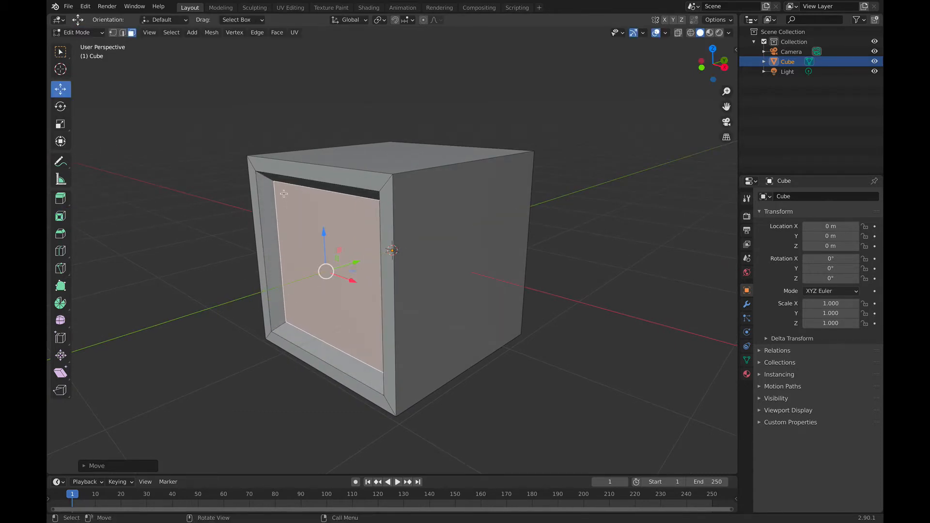
pyautogui.moveTo(279, 377); pyautogui.dragTo(342, 355, button='middle')
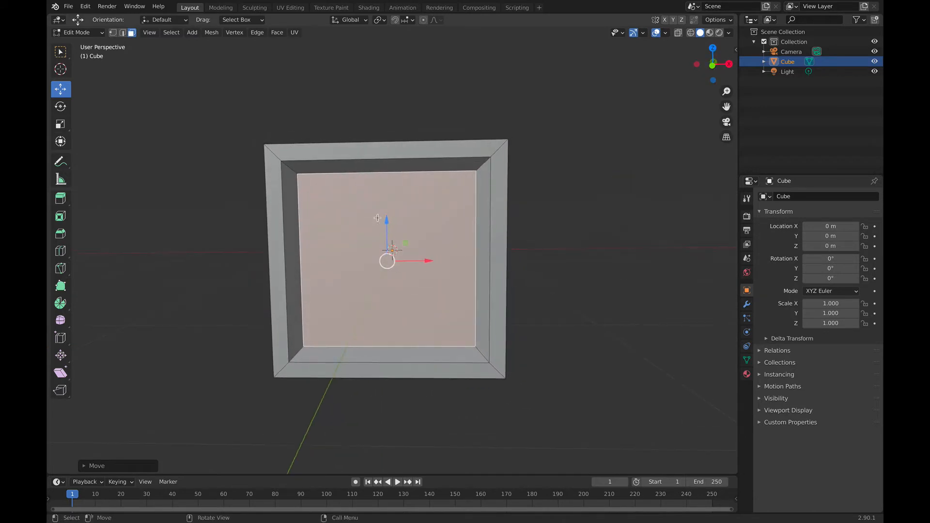
pyautogui.moveTo(307, 313); pyautogui.dragTo(473, 257, button='middle')
pyautogui.moveTo(511, 329); pyautogui.dragTo(500, 311, button='middle')
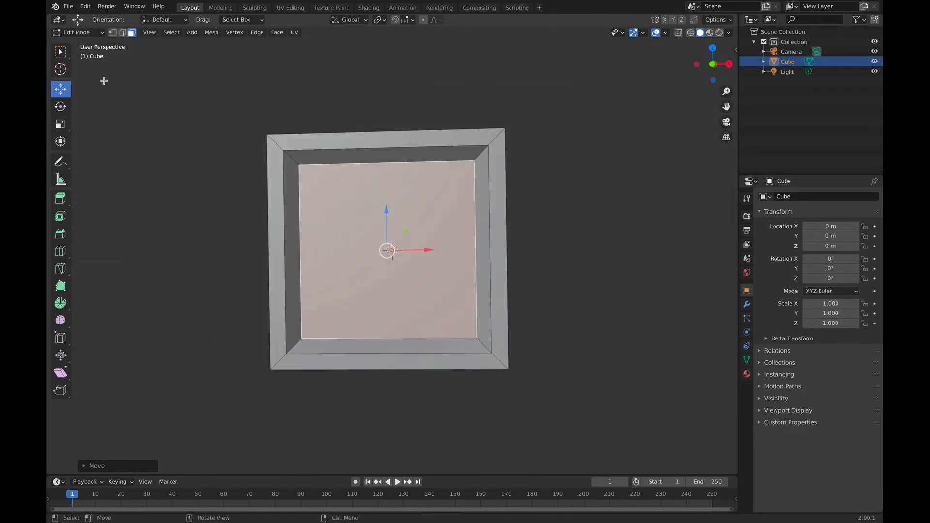
pyautogui.press('Tab')
pyautogui.press('Tab')
pyautogui.press('`')
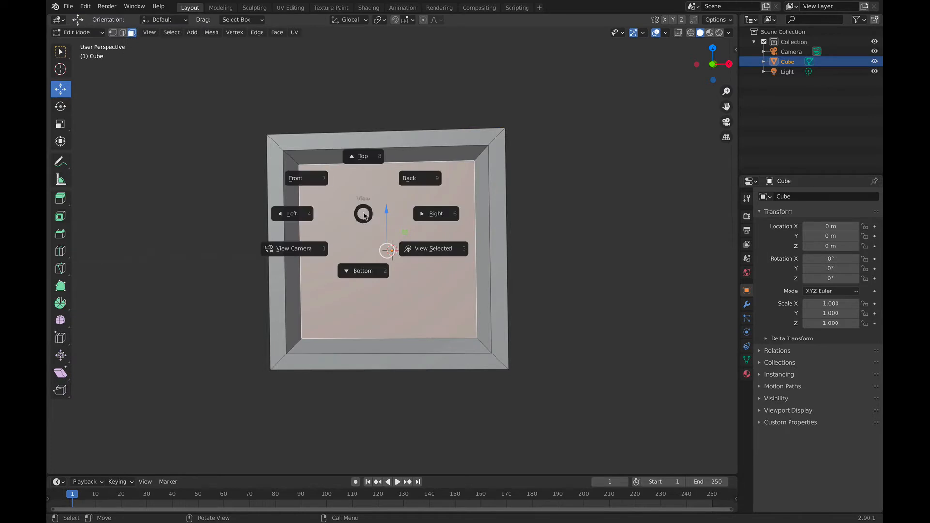
pyautogui.press('Escape')
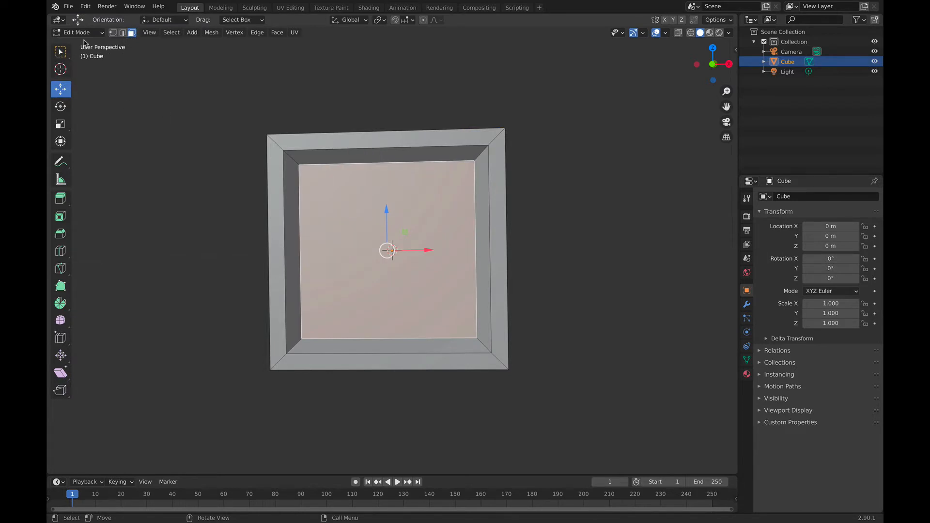
# - Switch to vertex selection and box-select the cube's upper vertices, then the vertices visible from an angled view
pyautogui.click(113, 32)
pyautogui.moveTo(302, 159); pyautogui.dragTo(358, 191, button='middle')
pyautogui.moveTo(243, 83); pyautogui.dragTo(492, 182)
pyautogui.moveTo(548, 177); pyautogui.dragTo(481, 155, button='middle')
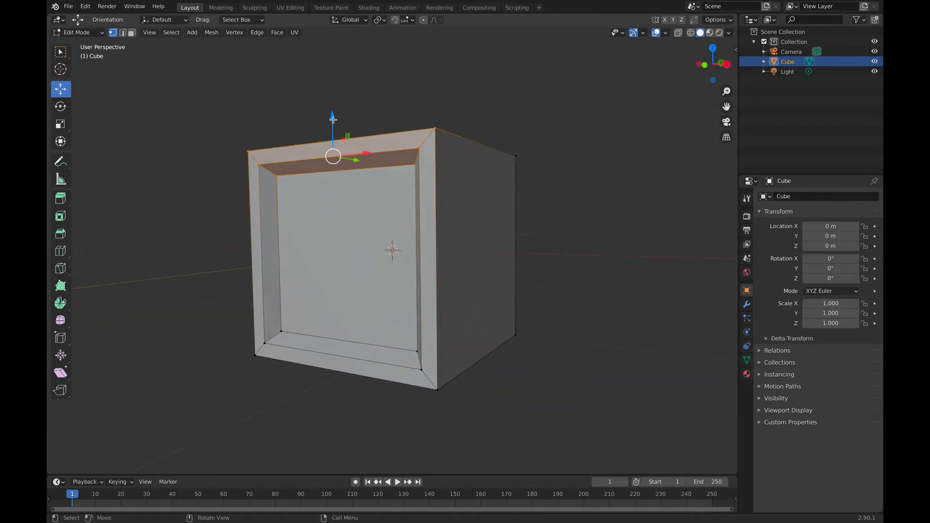
pyautogui.moveTo(630, 415); pyautogui.dragTo(221, 104)
# - From the front orthographic view, turn on X-ray and box-select the cube's vertices through the mesh
pyautogui.click(703, 67)
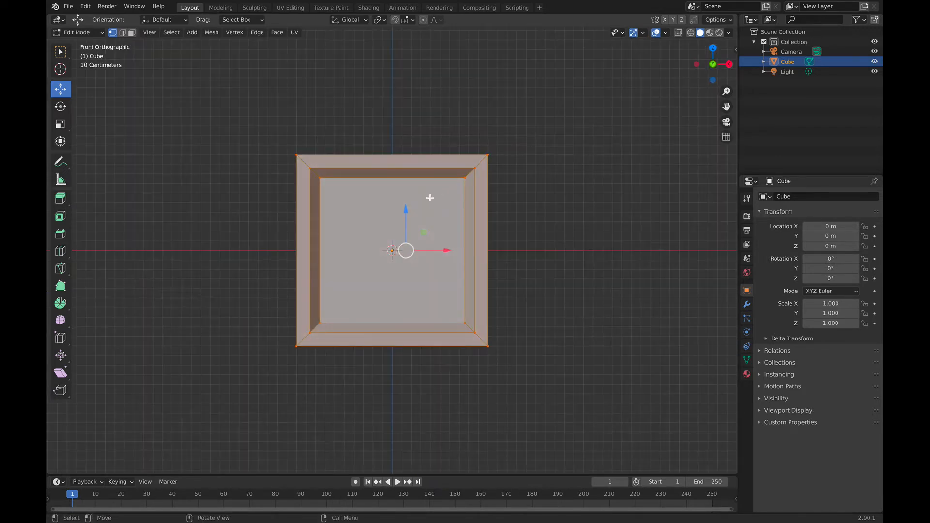
pyautogui.click(677, 33)
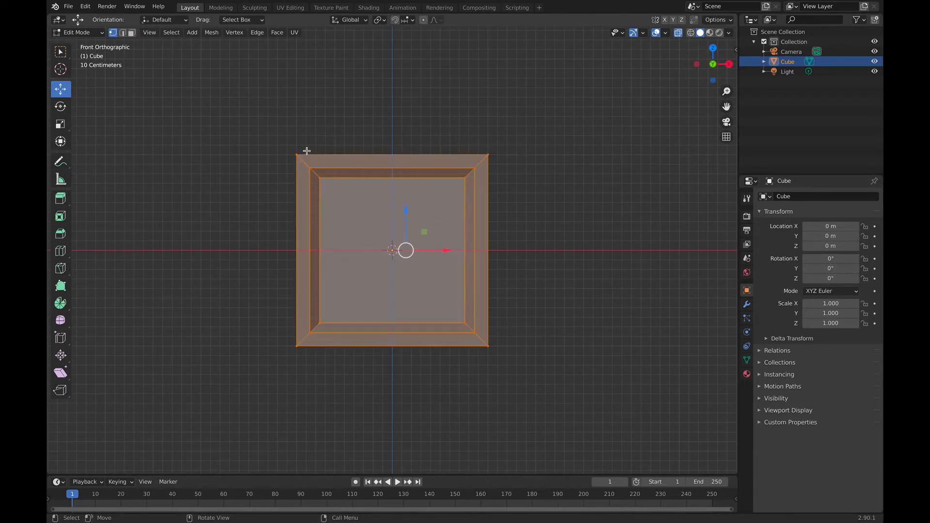
pyautogui.moveTo(255, 142); pyautogui.dragTo(587, 371)
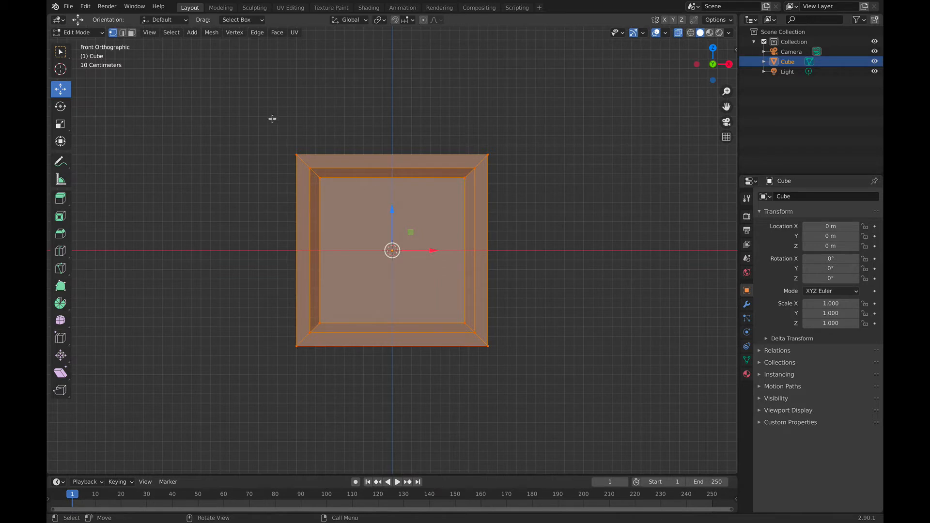
pyautogui.moveTo(272, 119); pyautogui.dragTo(572, 208)
# - Select the whole cube mesh and scale it down along Z into a landscape-shaped television body
pyautogui.press('a')
pyautogui.moveTo(500, 291); pyautogui.dragTo(475, 201, button='middle')
pyautogui.press('s')
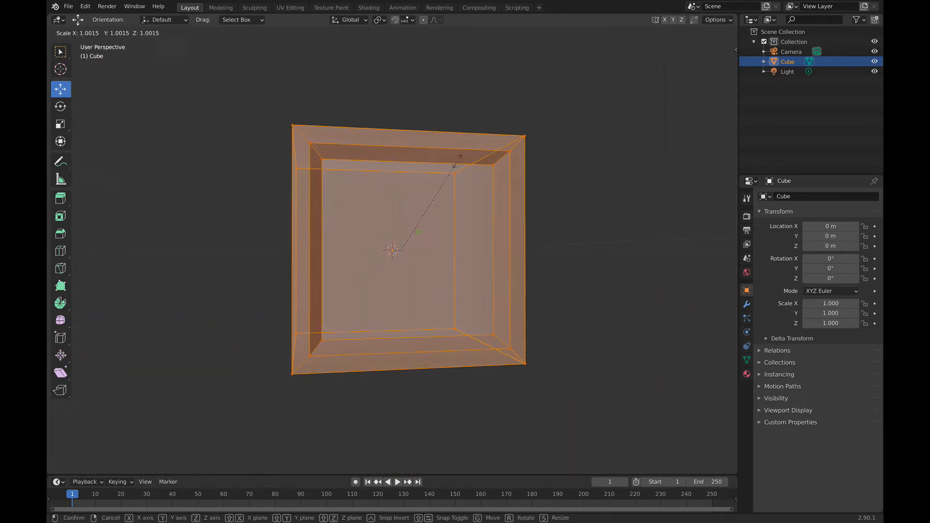
pyautogui.press('z')
pyautogui.click(453, 172)
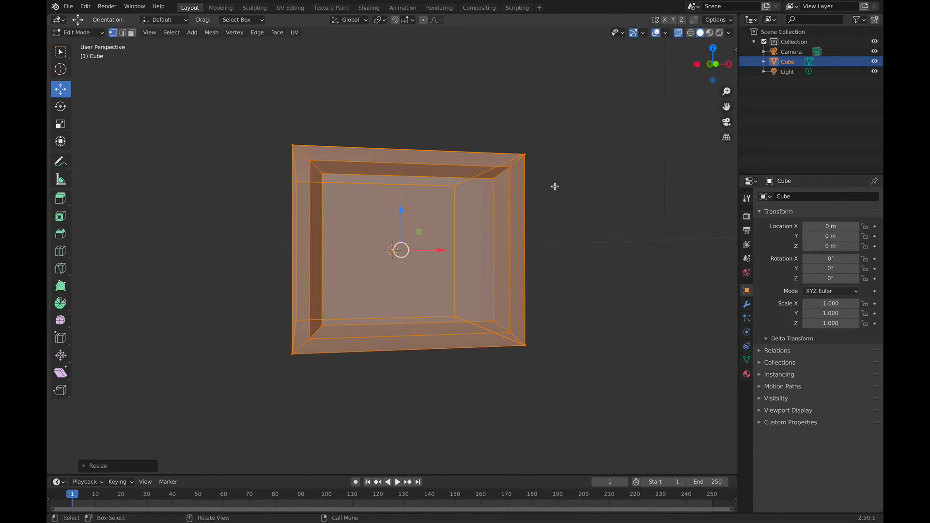
# - View the body from the front and compare its proportions with the television reference photo in Preview, returning to Blender
pyautogui.click(715, 64)
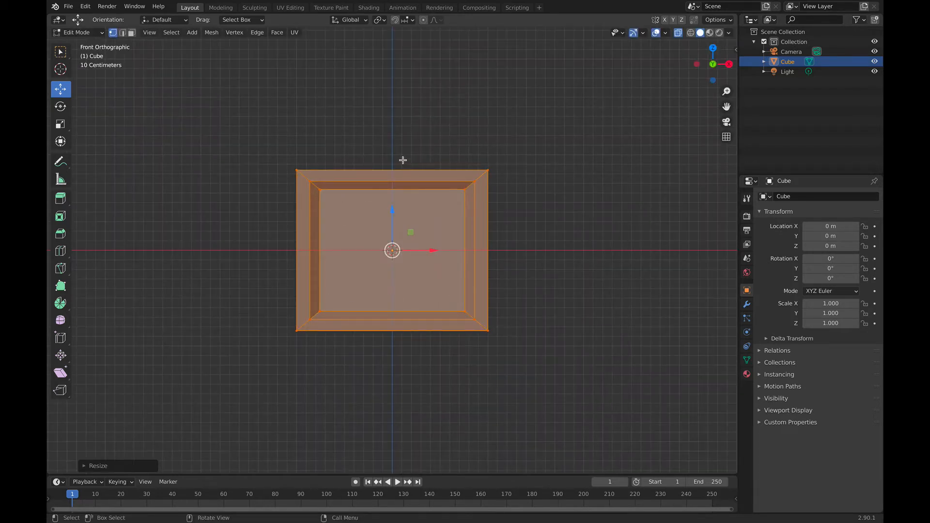
pyautogui.press('super+Tab')
pyautogui.press('super+Tab')
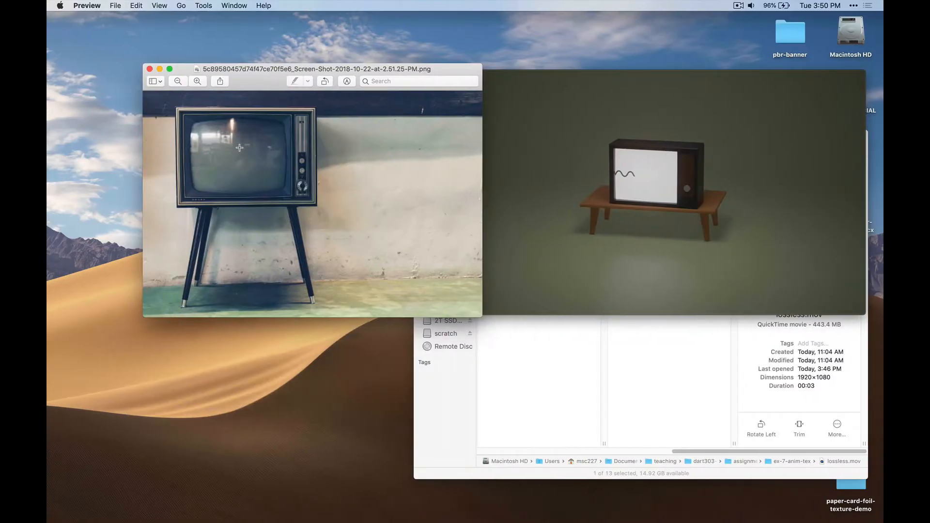
pyautogui.press('super+Tab')
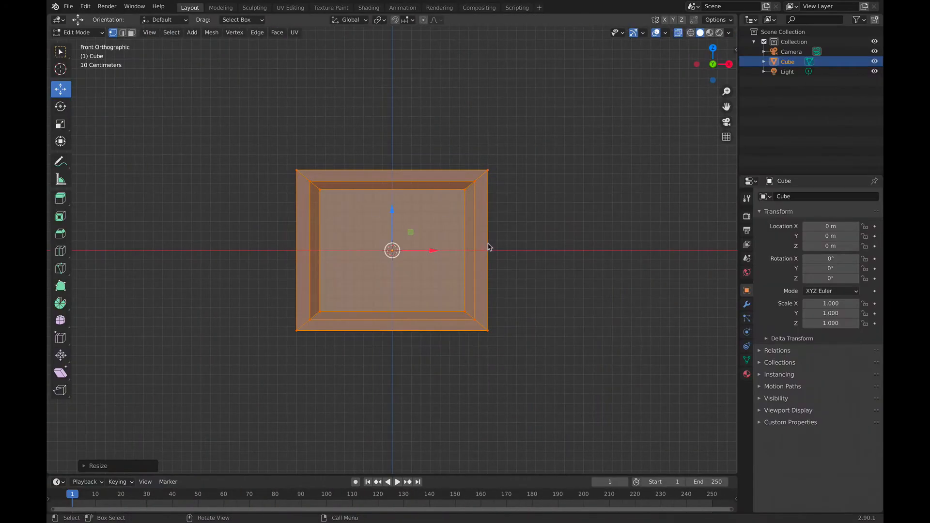
# - Select the four corner vertices of the body's right side and move them outward along X to widen the area beside the screen
pyautogui.moveTo(489, 249)
pyautogui.mouseDown(button='middle')
pyautogui.moveTo(514, 253)
pyautogui.moveTo(477, 255)
pyautogui.mouseUp(button='middle')
pyautogui.click(483, 287)
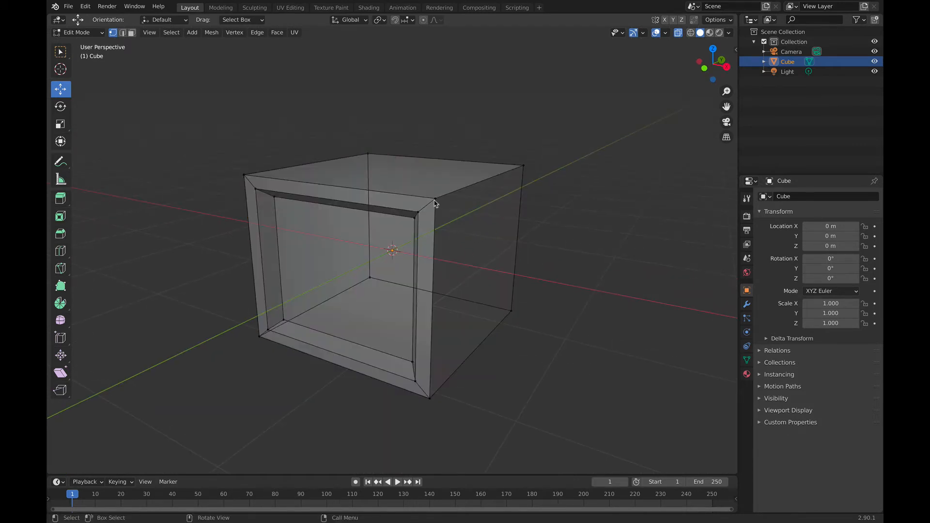
pyautogui.click(435, 200)
pyautogui.keyDown('shift'); pyautogui.click(522, 167); pyautogui.keyUp('shift')
pyautogui.keyDown('shift'); pyautogui.click(431, 397); pyautogui.keyUp('shift')
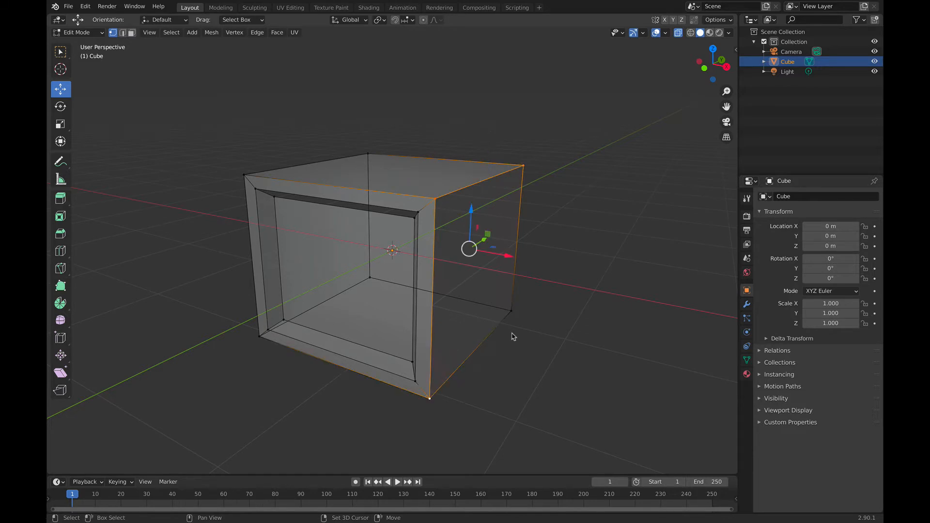
pyautogui.keyDown('shift'); pyautogui.click(512, 310); pyautogui.keyUp('shift')
pyautogui.click(562, 294)
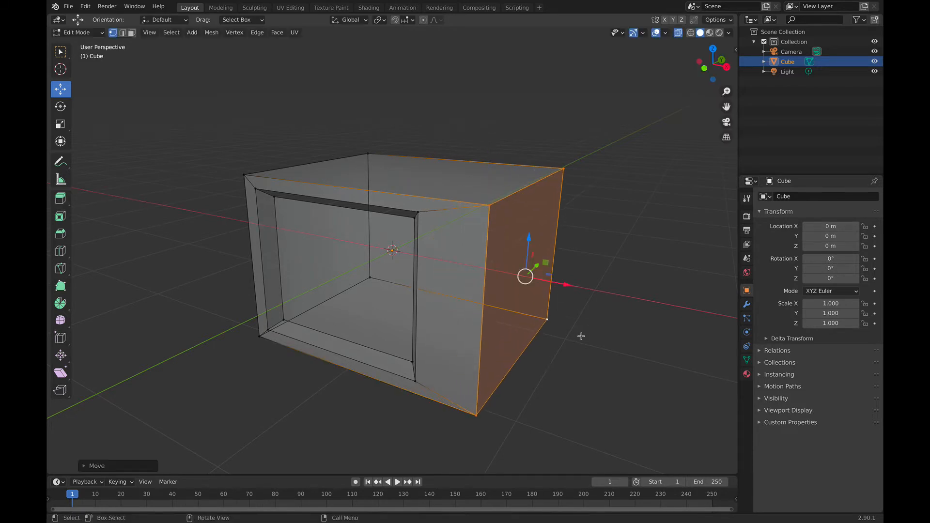
# - Switch to Object Mode and examine the widened television body from the front and the side
pyautogui.moveTo(508, 362); pyautogui.dragTo(545, 352, button='middle')
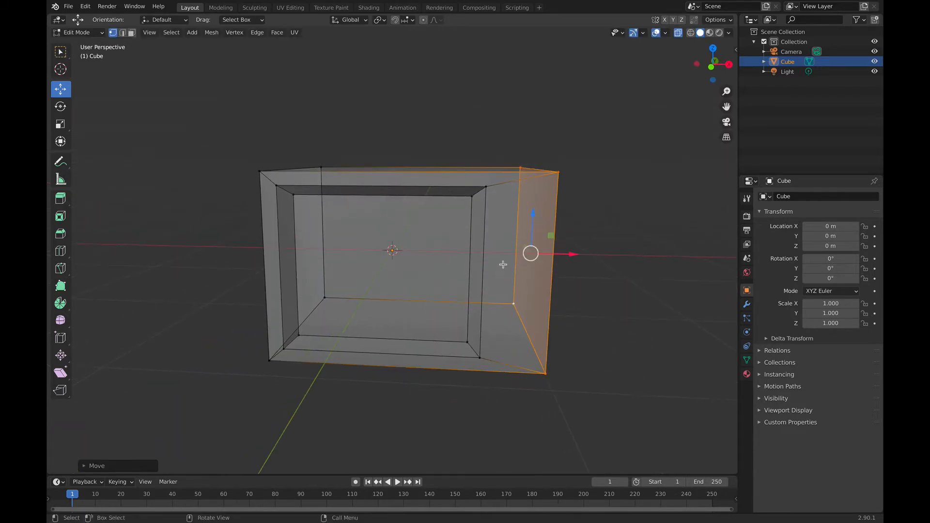
pyautogui.keyDown('shift'); pyautogui.moveTo(503, 264); pyautogui.dragTo(434, 262, button='middle'); pyautogui.keyUp('shift')
pyautogui.press('Tab')
pyautogui.click(533, 311)
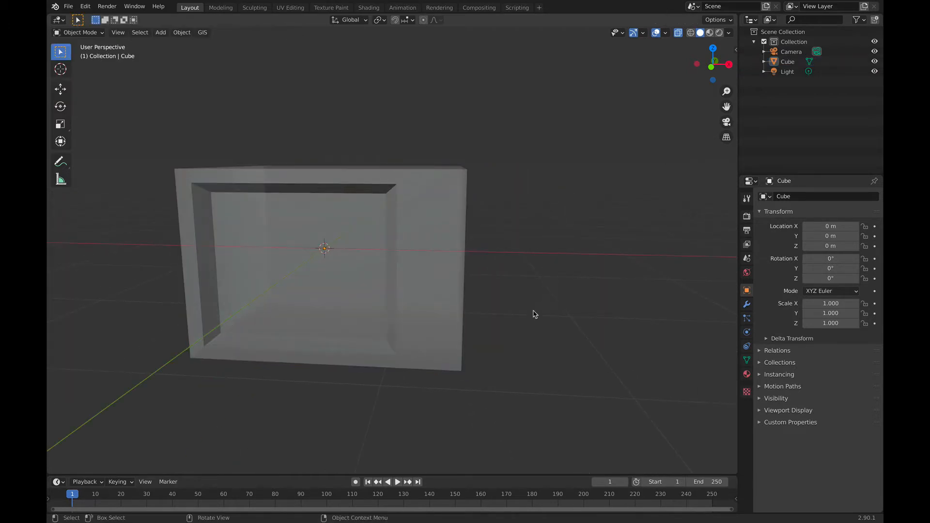
pyautogui.moveTo(534, 314); pyautogui.dragTo(508, 301, button='middle')
pyautogui.moveTo(353, 256); pyautogui.dragTo(430, 224, button='middle')
pyautogui.click(430, 224)
pyautogui.moveTo(540, 284); pyautogui.dragTo(452, 267, button='middle')
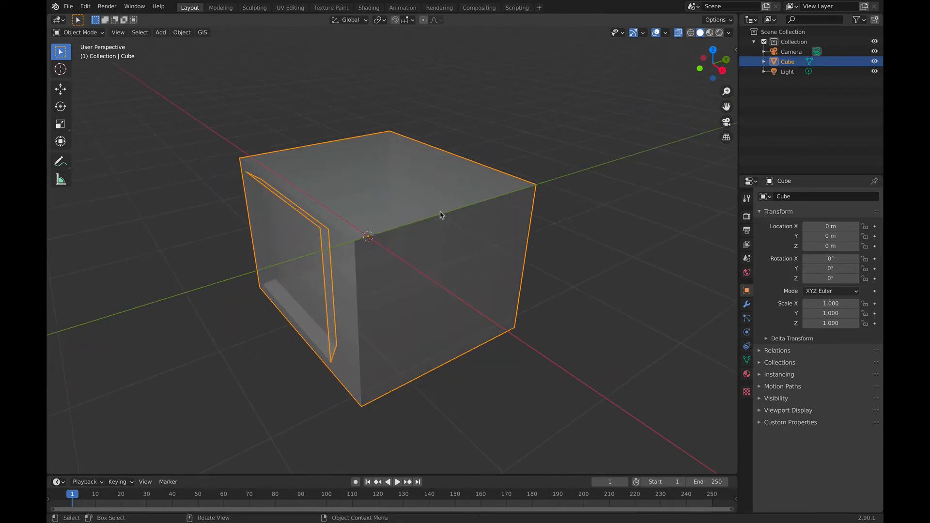
# - In Edit Mode, add one loop cut around the body between its front and back
pyautogui.press('Tab')
pyautogui.hotkey('ctrl', 'r')
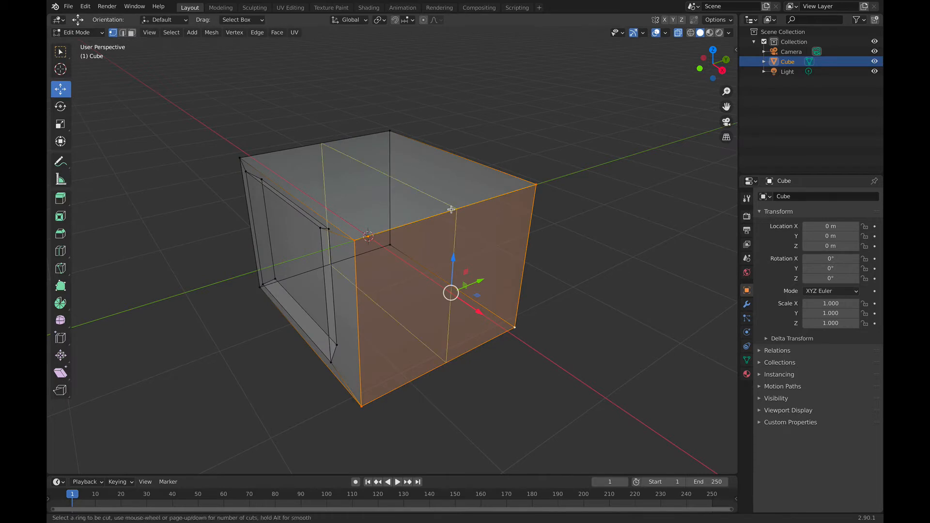
pyautogui.click(442, 213)
pyautogui.click(446, 212)
# - Select the two upper rear corner vertices and move them down along Z to slope the back of the top
pyautogui.moveTo(544, 199); pyautogui.dragTo(506, 126, button='middle')
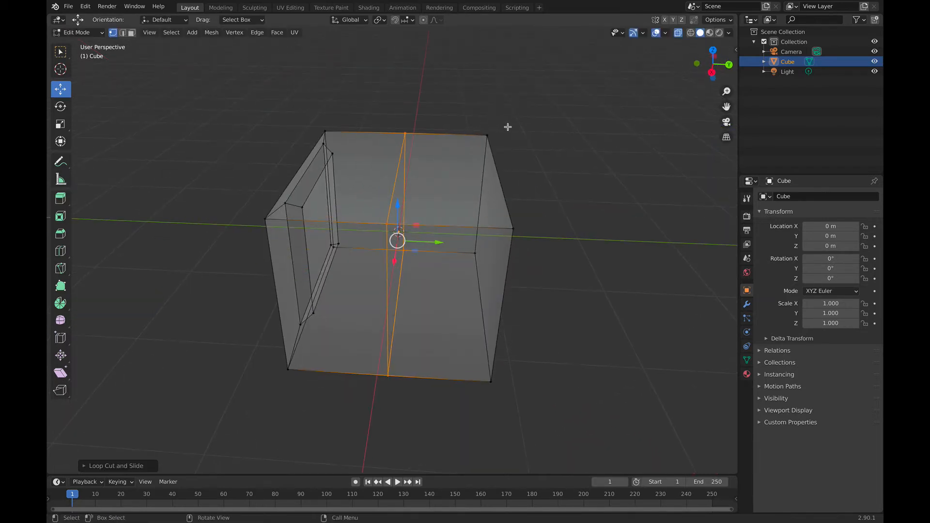
pyautogui.click(488, 135)
pyautogui.keyDown('shift'); pyautogui.click(513, 228); pyautogui.keyUp('shift')
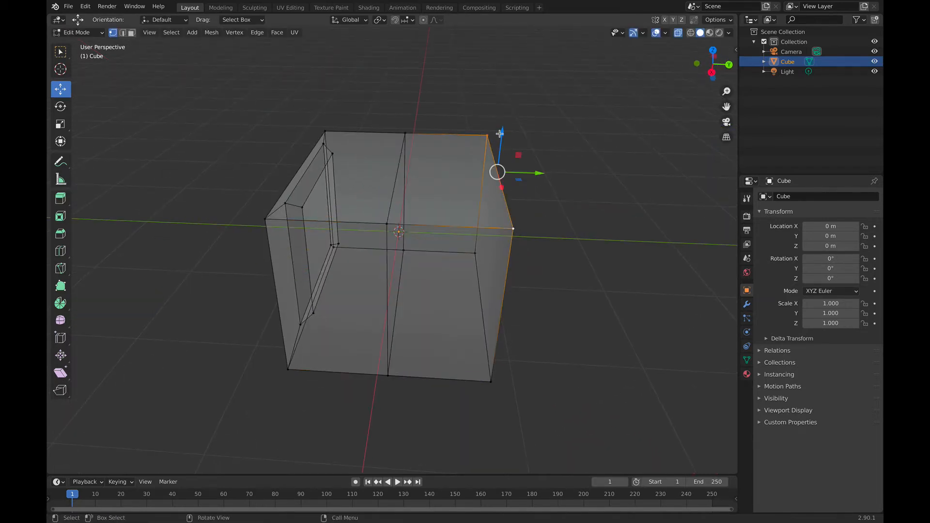
pyautogui.moveTo(499, 133); pyautogui.dragTo(502, 175)
# - Select the four corner vertices of the rear face and scale them down along X to taper the back of the television
pyautogui.moveTo(502, 175); pyautogui.dragTo(332, 387, button='middle')
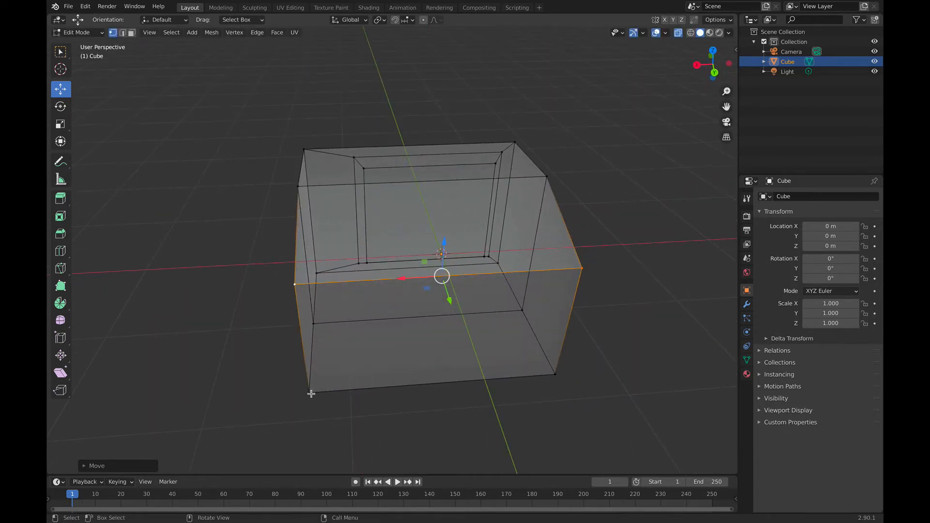
pyautogui.click(309, 392)
pyautogui.keyDown('shift'); pyautogui.click(294, 284); pyautogui.keyUp('shift')
pyautogui.keyDown('shift'); pyautogui.click(554, 374); pyautogui.keyUp('shift')
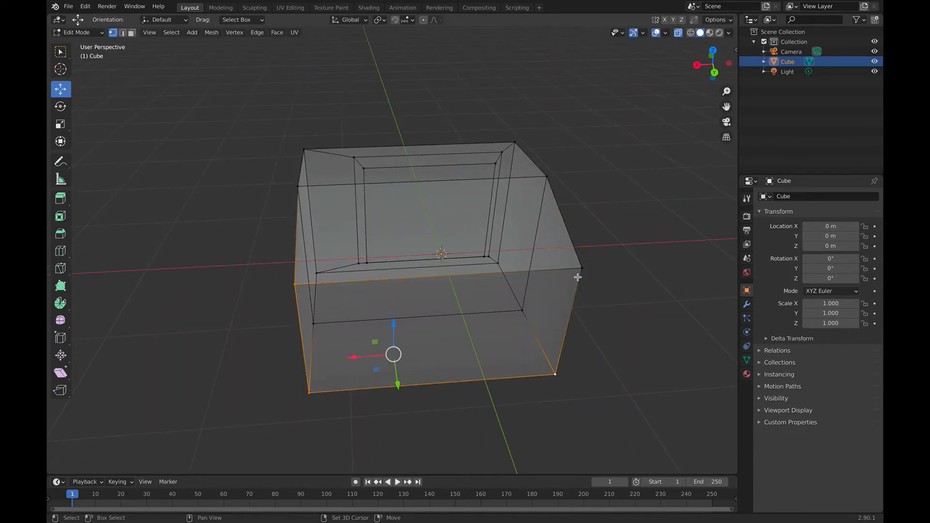
pyautogui.keyDown('shift'); pyautogui.click(581, 268); pyautogui.keyUp('shift')
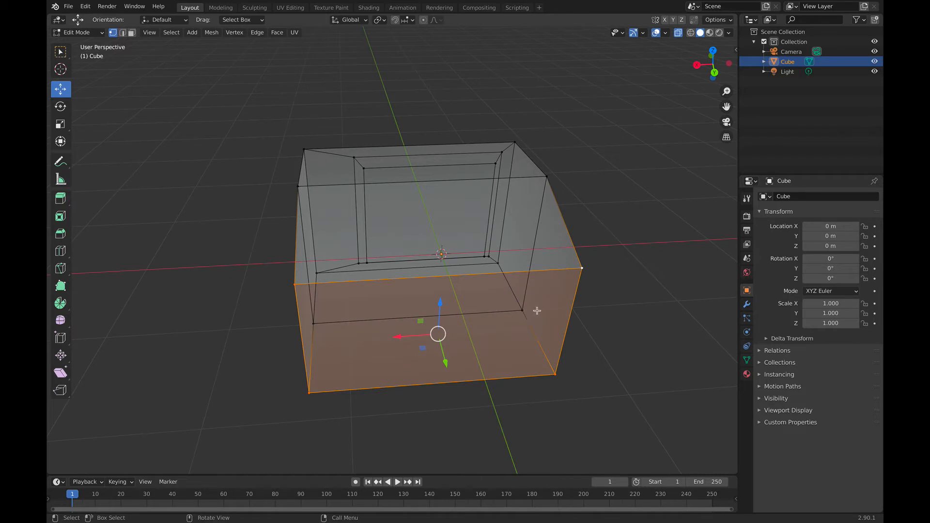
pyautogui.press('s')
pyautogui.press('x')
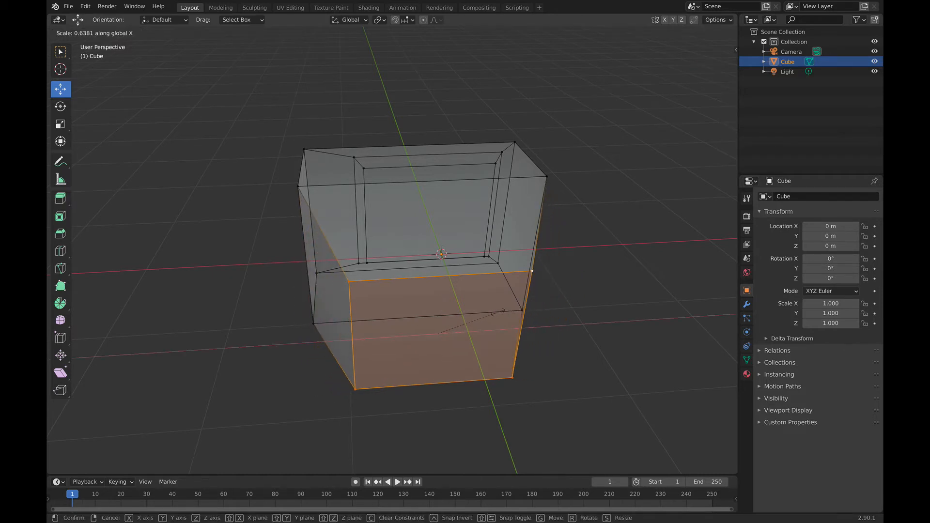
pyautogui.click(326, 327)
# - In face selection, select the four inner side faces of the screen recess, scale them down uniformly, and clear the selection
pyautogui.moveTo(326, 328); pyautogui.dragTo(388, 237, button='middle')
pyautogui.scroll(2, 368, 295)
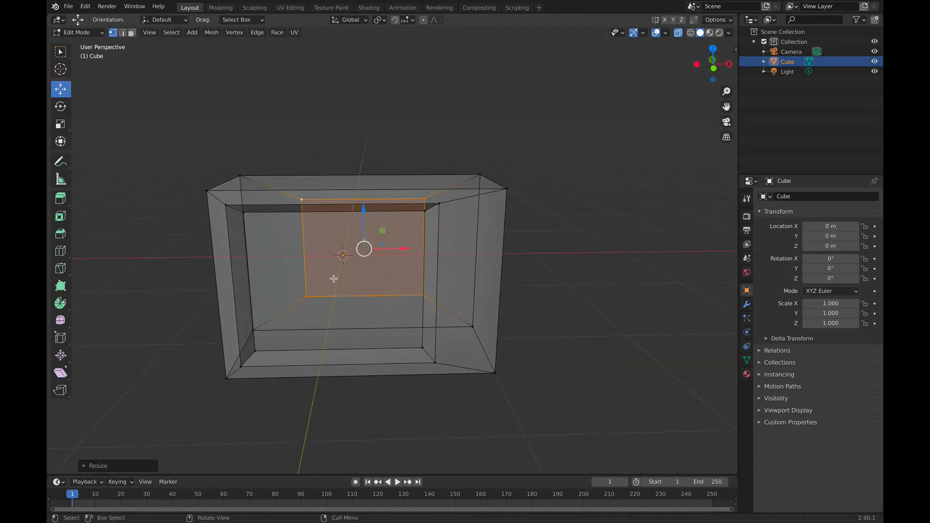
pyautogui.moveTo(333, 278); pyautogui.dragTo(232, 185, button='middle')
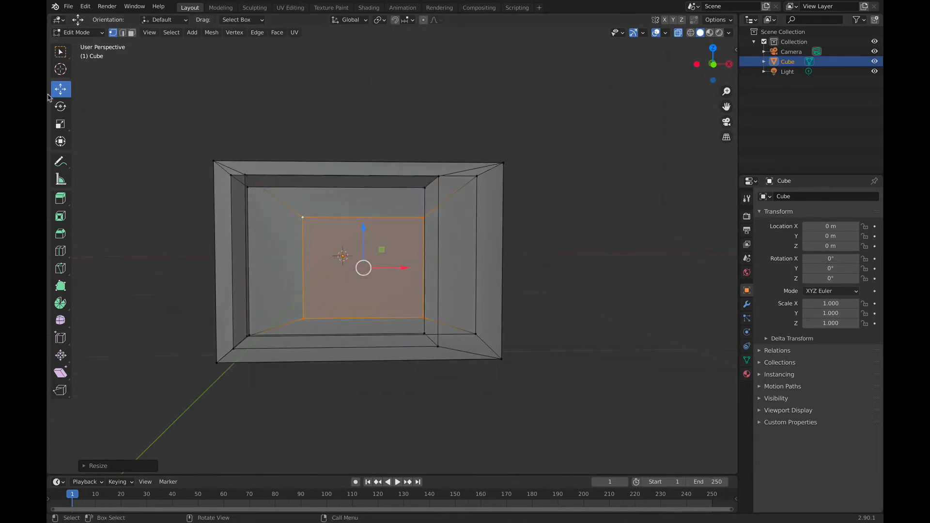
pyautogui.press('w')
pyautogui.moveTo(318, 207); pyautogui.dragTo(475, 193, button='middle')
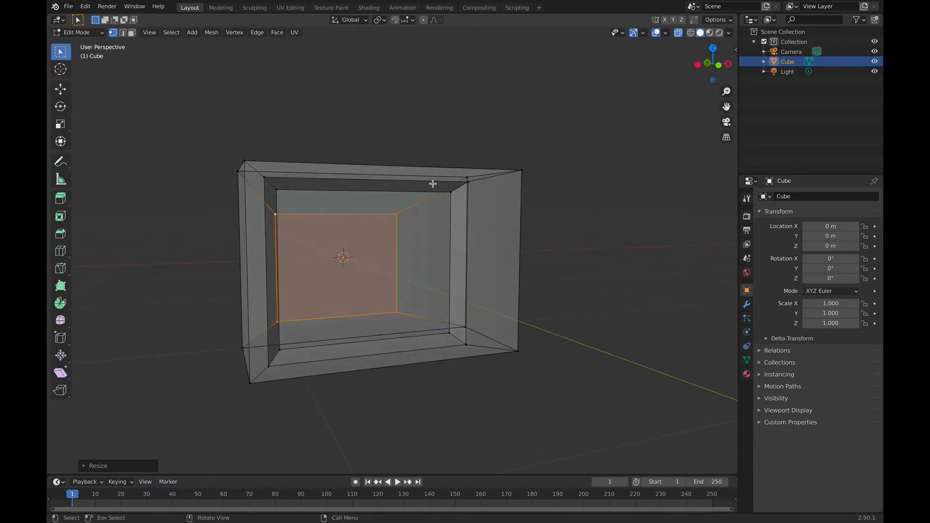
pyautogui.click(306, 186)
pyautogui.press('2')
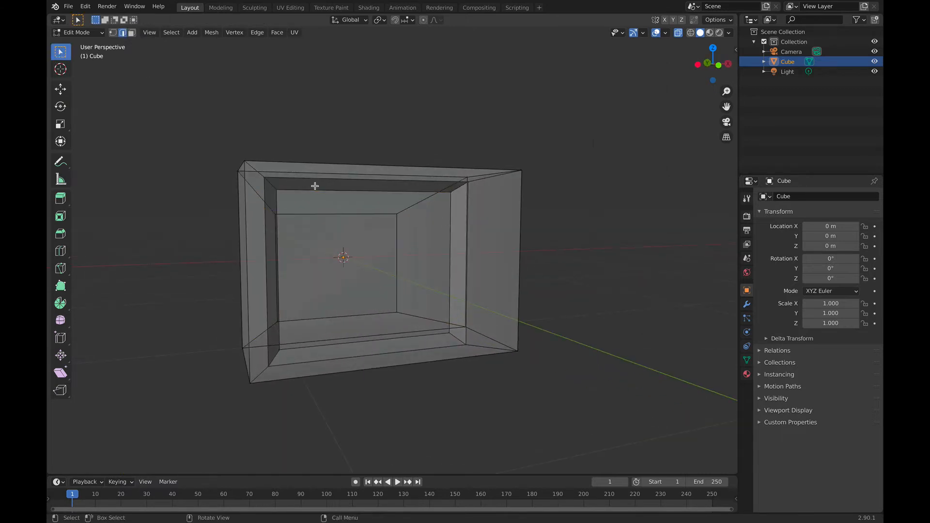
pyautogui.press('3')
pyautogui.click(368, 183)
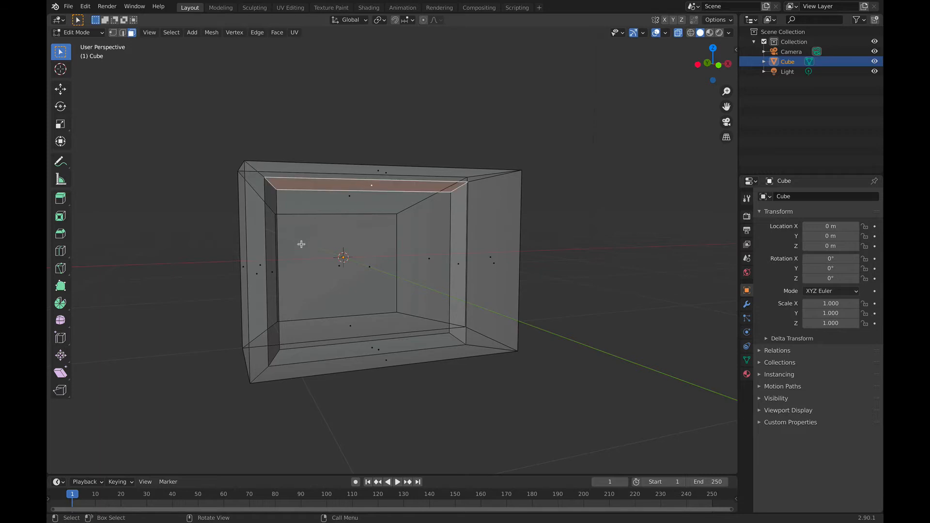
pyautogui.moveTo(300, 245); pyautogui.dragTo(274, 262, button='middle')
pyautogui.keyDown('shift'); pyautogui.click(249, 274); pyautogui.keyUp('shift')
pyautogui.keyDown('shift'); pyautogui.click(442, 269); pyautogui.keyUp('shift')
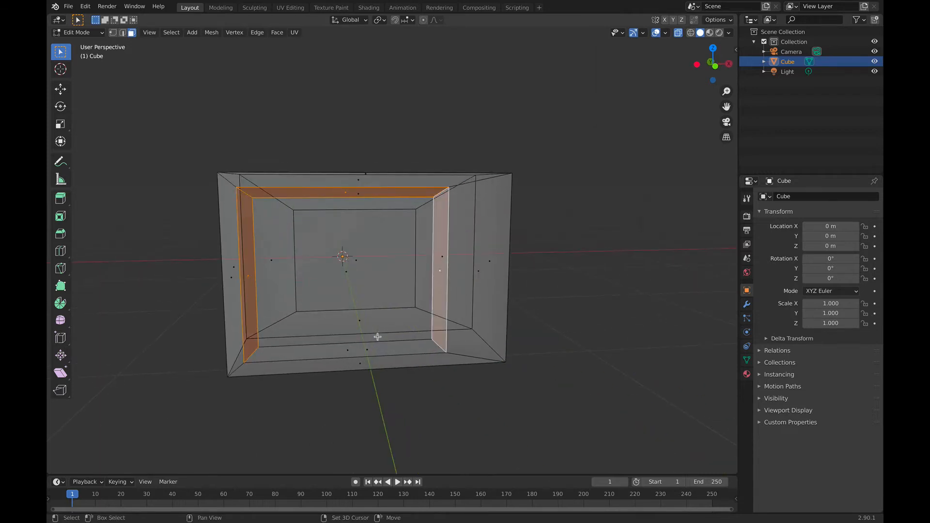
pyautogui.keyDown('shift'); pyautogui.click(357, 350); pyautogui.keyUp('shift')
pyautogui.moveTo(356, 351); pyautogui.dragTo(439, 201, button='middle')
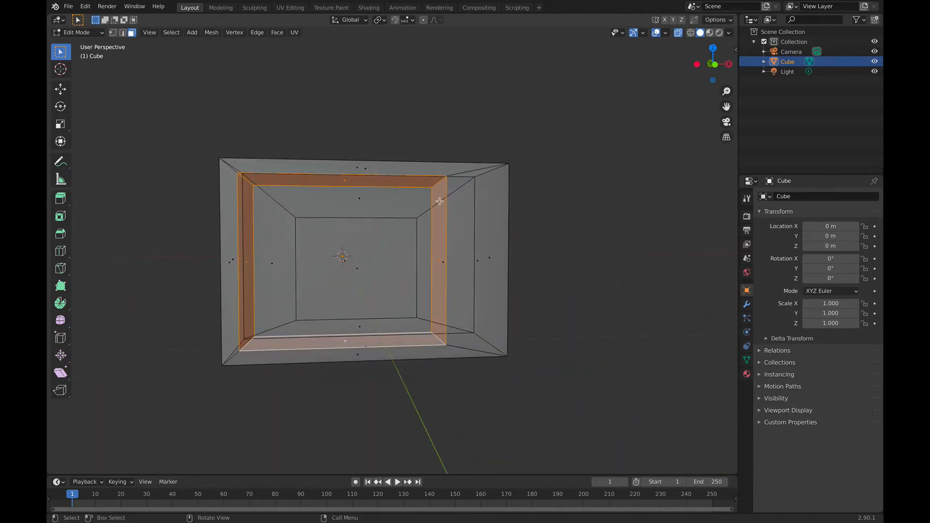
pyautogui.press('s')
pyautogui.click(496, 241)
pyautogui.moveTo(496, 241); pyautogui.dragTo(515, 236, button='middle')
pyautogui.hotkey('alt', 'a')
# - Examine the television's screen recess, front frame and tapered back from several angles
pyautogui.moveTo(394, 293); pyautogui.dragTo(384, 272, button='middle')
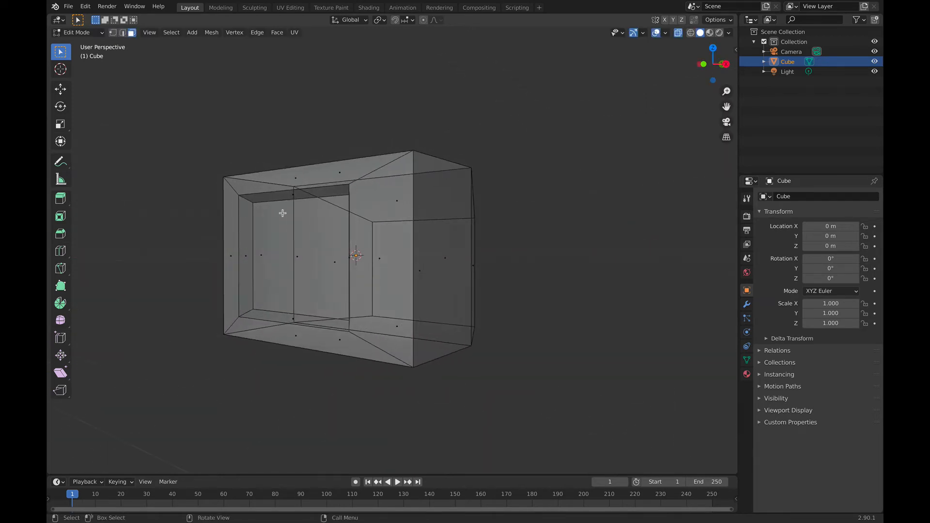
pyautogui.moveTo(282, 214); pyautogui.dragTo(416, 221, button='middle')
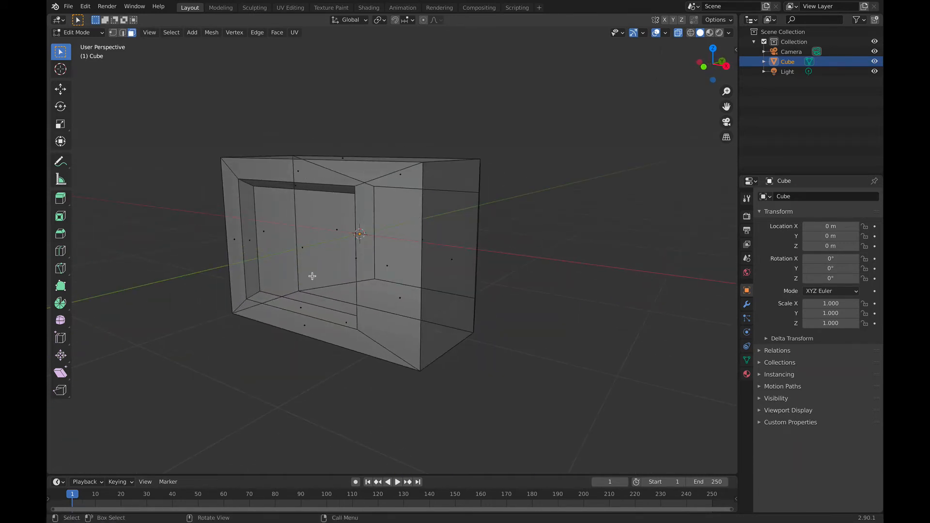
pyautogui.moveTo(300, 268); pyautogui.dragTo(339, 240, button='middle')
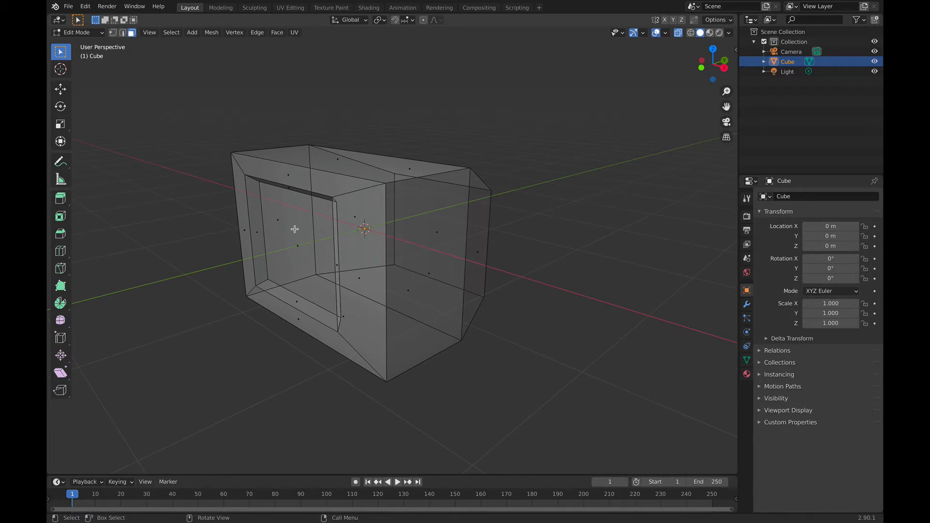
pyautogui.moveTo(235, 289); pyautogui.dragTo(248, 215, button='middle')
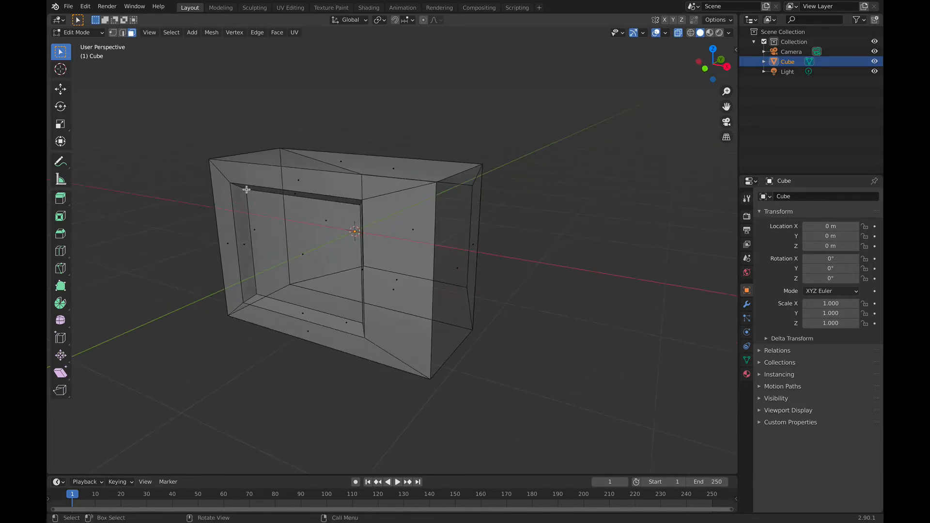
pyautogui.moveTo(254, 258); pyautogui.dragTo(301, 297, button='middle')
pyautogui.moveTo(441, 296)
pyautogui.mouseDown(button='middle')
pyautogui.moveTo(444, 315)
pyautogui.moveTo(434, 307)
pyautogui.mouseUp(button='middle')
pyautogui.scroll(2, 400, 257)
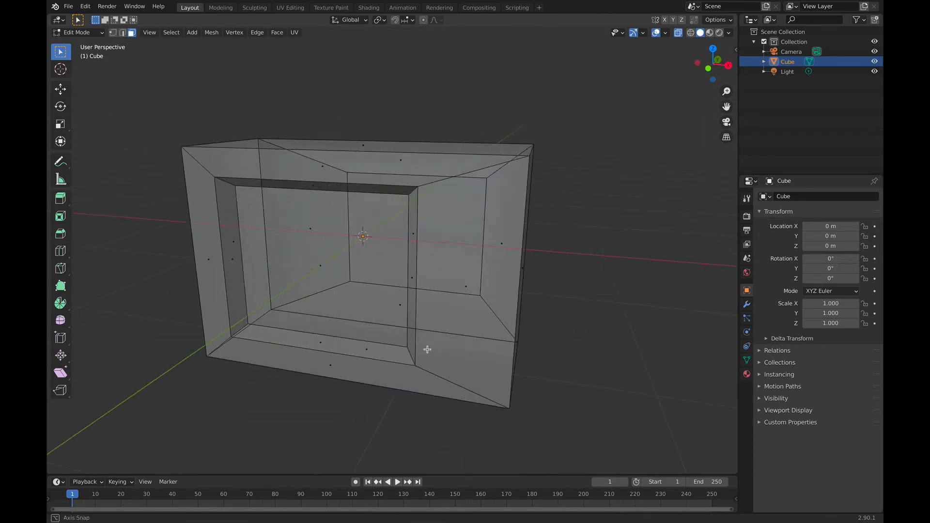
pyautogui.moveTo(425, 349); pyautogui.dragTo(418, 343, button='middle')
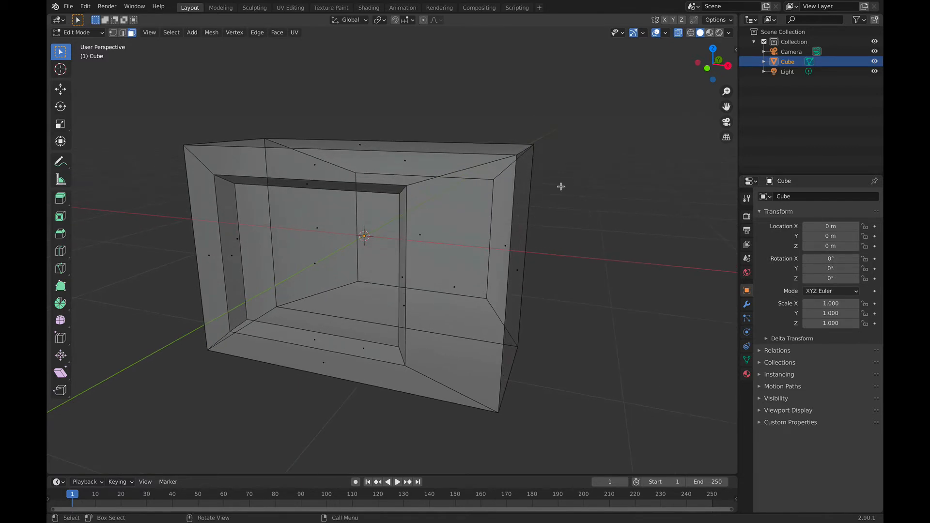
# - With X-ray off, add a cube to the mesh, scale it down uniformly to fit inside the body, and turn X-ray back on
pyautogui.click(679, 34)
pyautogui.moveTo(480, 303)
pyautogui.mouseDown(button='middle')
pyautogui.moveTo(495, 223)
pyautogui.moveTo(478, 308)
pyautogui.mouseUp(button='middle')
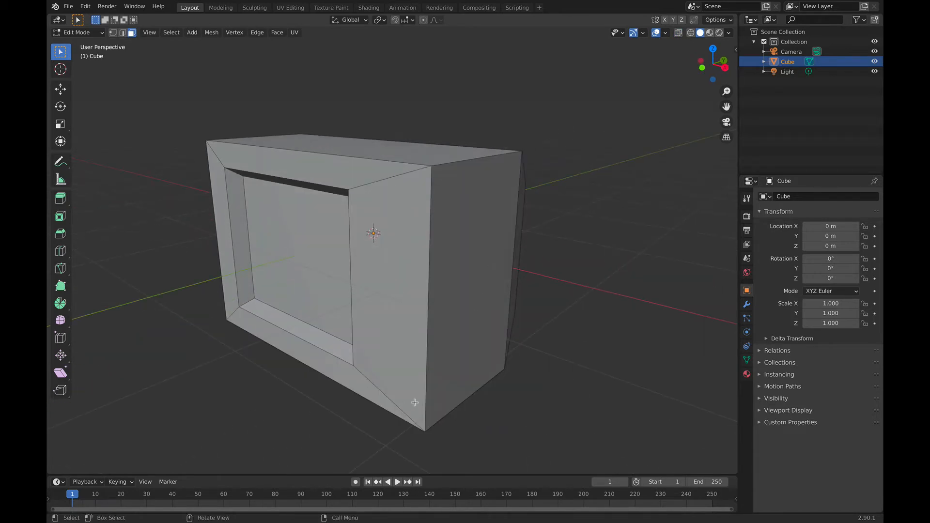
pyautogui.hotkey('shift', 'a')
pyautogui.click(429, 240)
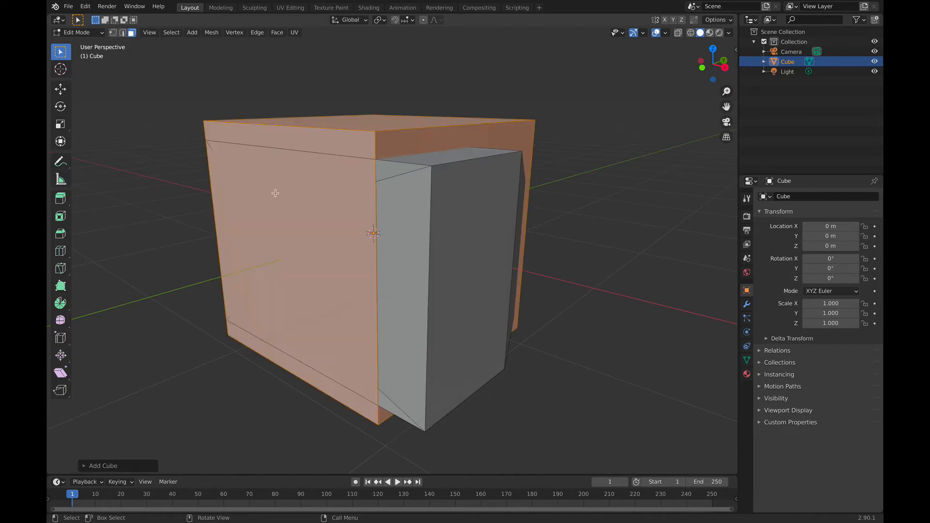
pyautogui.press('s')
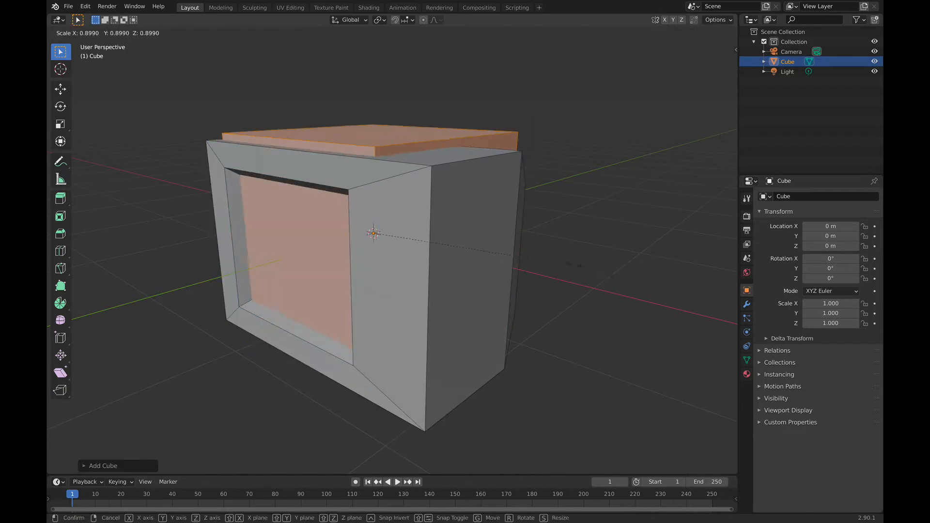
pyautogui.click(496, 254)
pyautogui.click(678, 32)
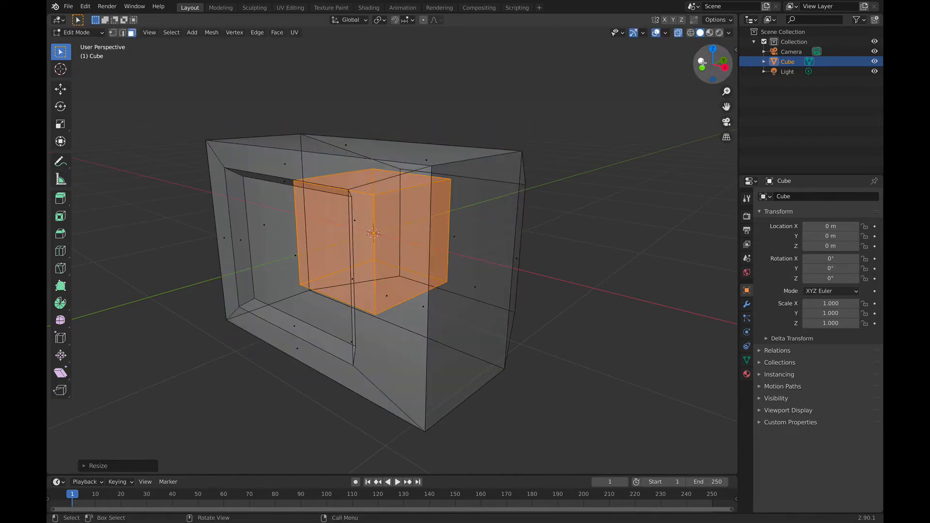
# - From the front view, scale the added cube down further and position it in the upper part of the frame beside the screen
pyautogui.click(702, 67)
pyautogui.press('g')
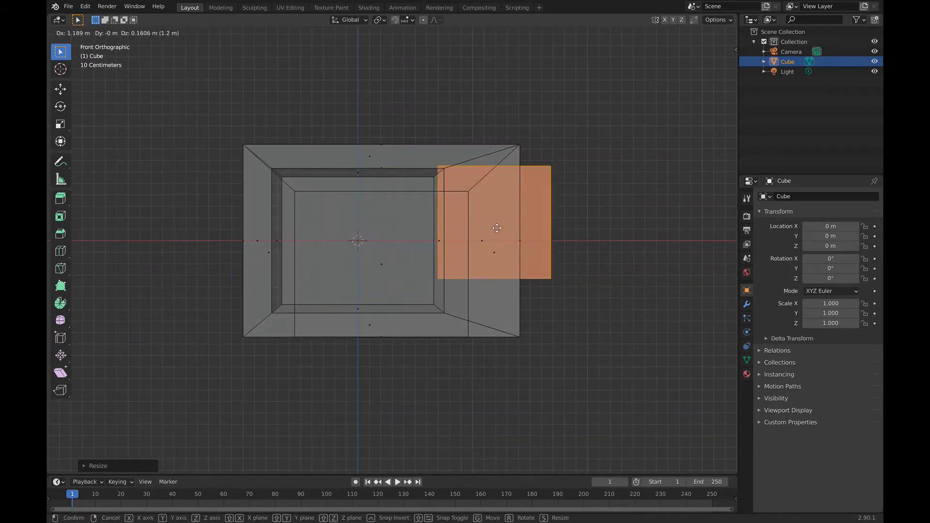
pyautogui.click(486, 225)
pyautogui.press('s')
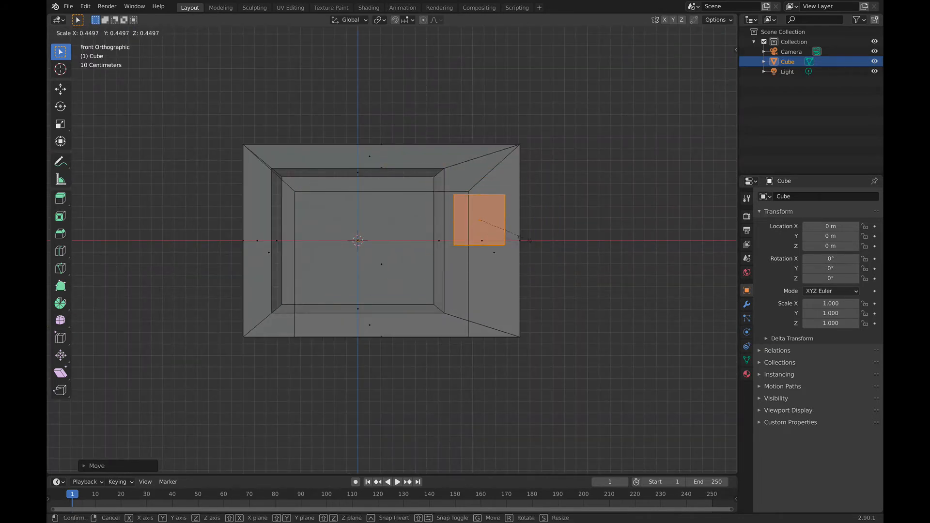
pyautogui.click(449, 244)
pyautogui.press('g')
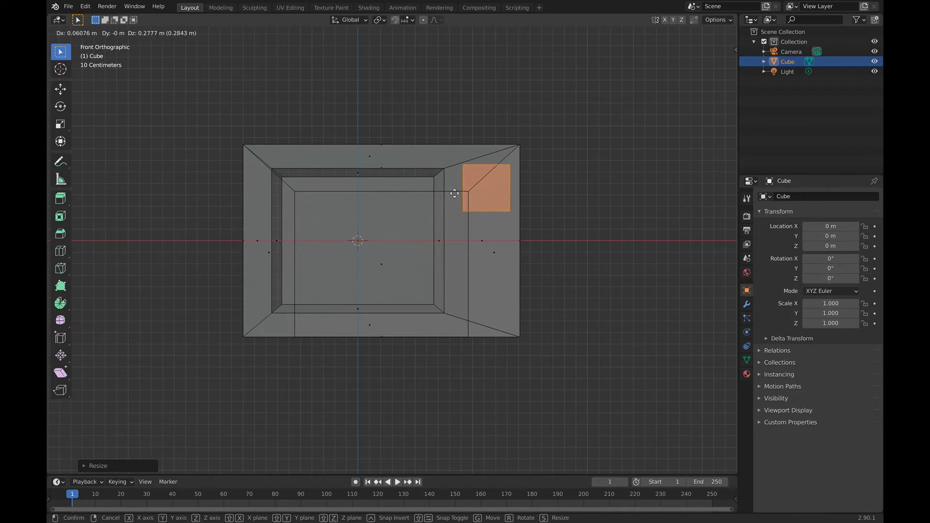
pyautogui.click(455, 191)
# - From the right view, move the small cube forward until it protrudes slightly from the front face and centre it at mid-height
pyautogui.moveTo(454, 191); pyautogui.dragTo(674, 118, button='middle')
pyautogui.click(717, 68)
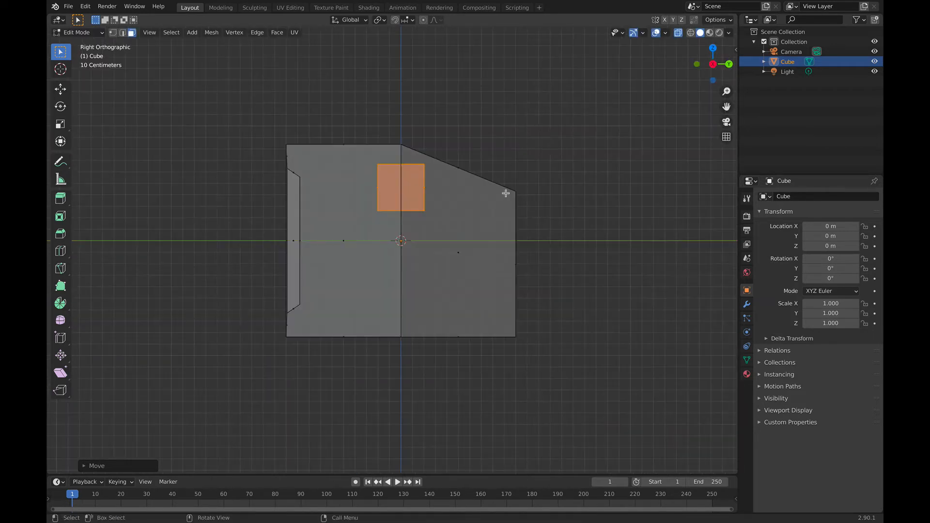
pyautogui.press('g')
pyautogui.click(447, 226)
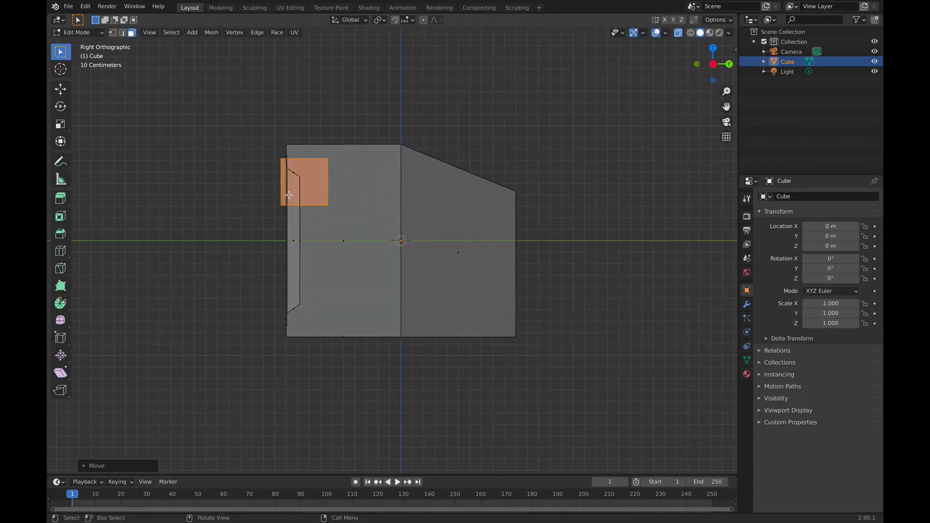
pyautogui.press('g')
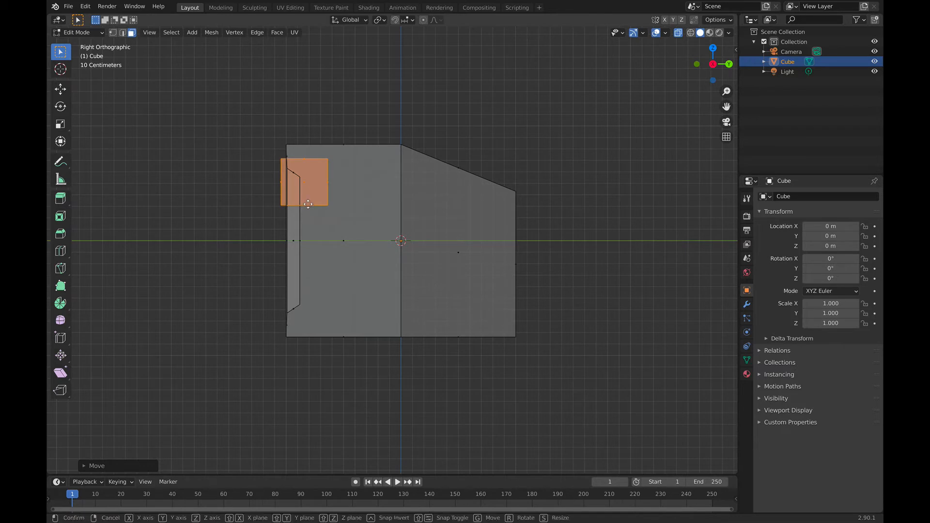
pyautogui.click(308, 261)
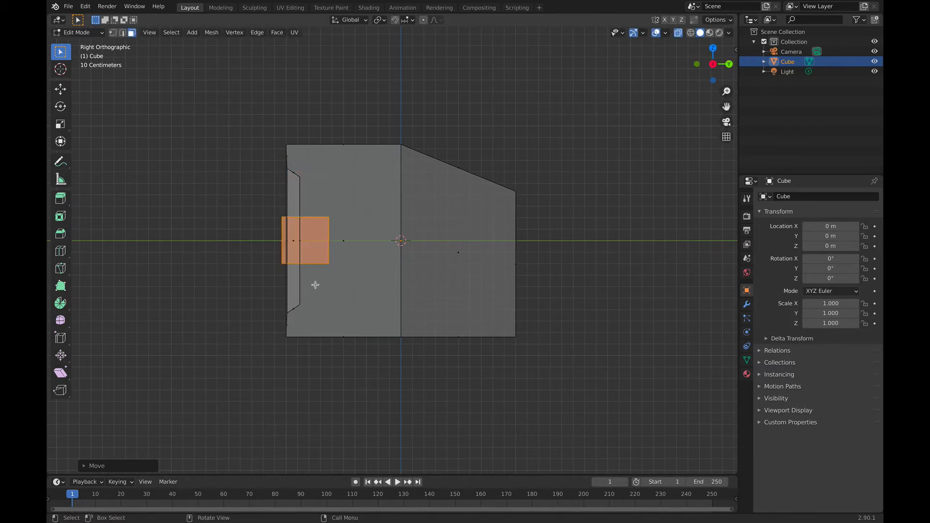
# - Stretch the small cube along Z into a tall panel nearly the full height of the television's front
pyautogui.press('s')
pyautogui.press('z')
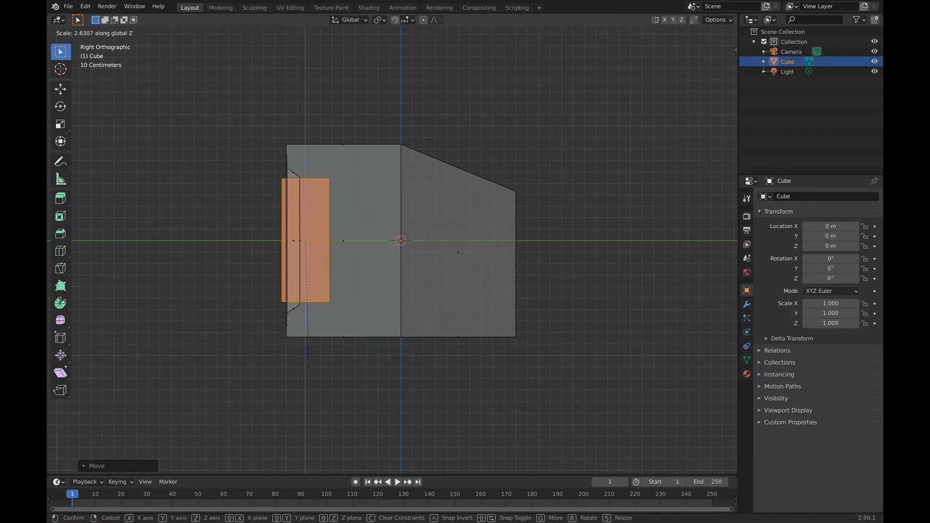
pyautogui.click(304, 406)
# - Move the tall panel back along Y until it barely protrudes from the television's front face, and clear the selection
pyautogui.moveTo(217, 219); pyautogui.dragTo(293, 232, button='middle')
pyautogui.click(725, 67)
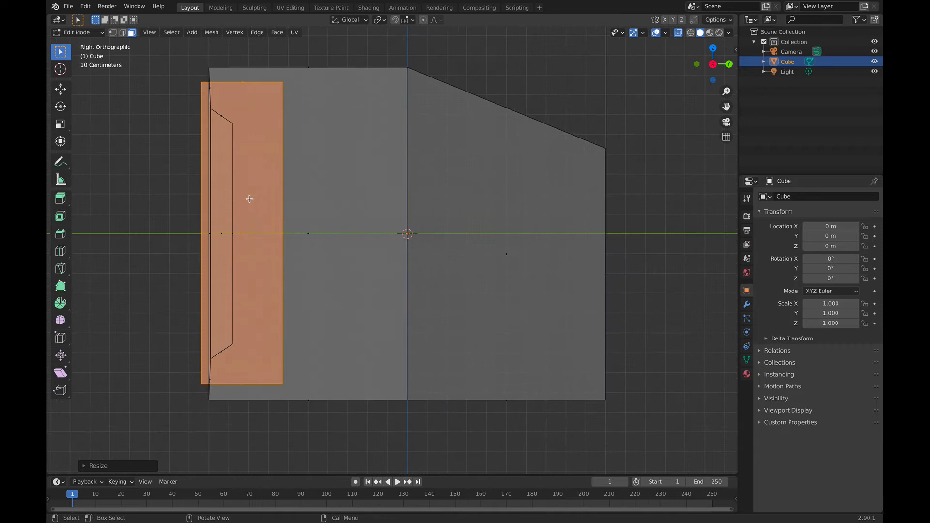
pyautogui.click(60, 89)
pyautogui.moveTo(279, 233); pyautogui.dragTo(291, 231)
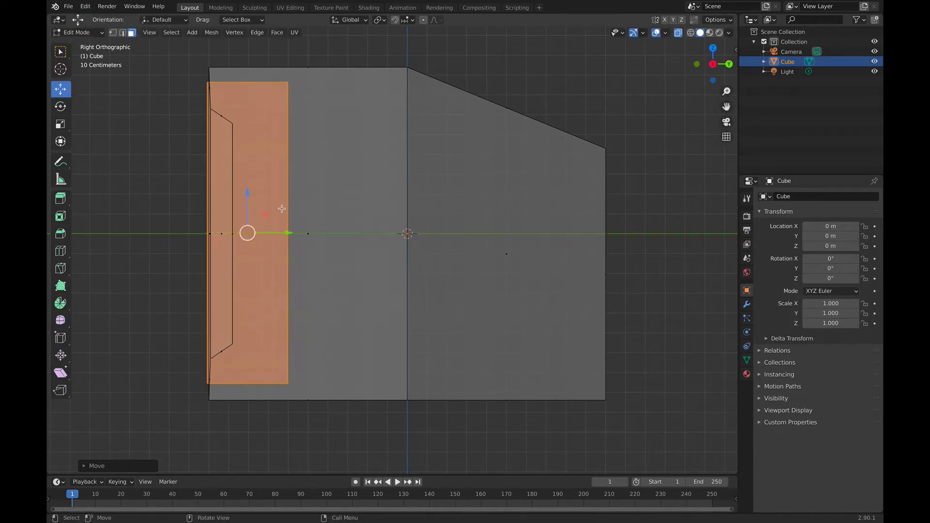
pyautogui.click(193, 138)
# - With X-ray off, add a cylinder to the mesh and rotate it 90° about the X axis
pyautogui.moveTo(187, 160); pyautogui.dragTo(361, 193, button='middle')
pyautogui.click(677, 35)
pyautogui.moveTo(506, 228)
pyautogui.mouseDown(button='middle')
pyautogui.moveTo(536, 218)
pyautogui.moveTo(540, 204)
pyautogui.moveTo(552, 224)
pyautogui.moveTo(494, 216)
pyautogui.mouseUp(button='middle')
pyautogui.moveTo(456, 242); pyautogui.dragTo(421, 236, button='middle')
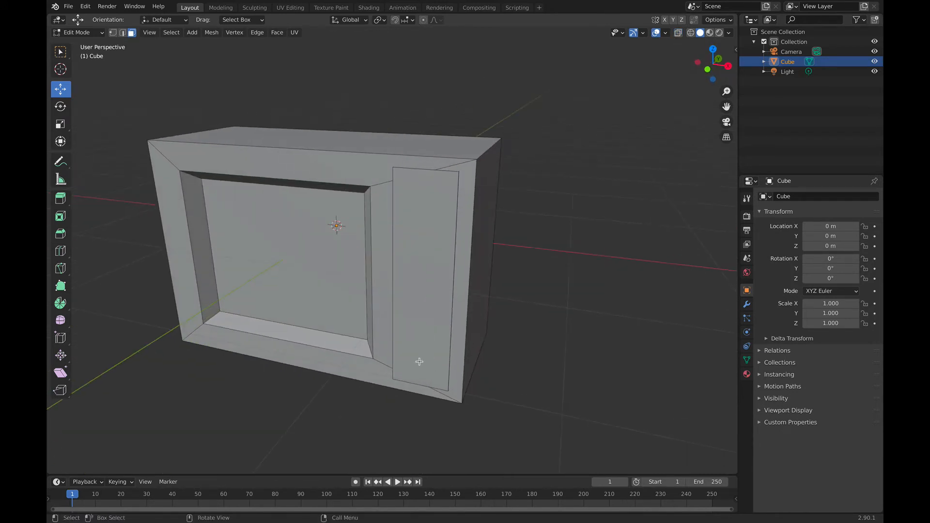
pyautogui.hotkey('shift', 'a')
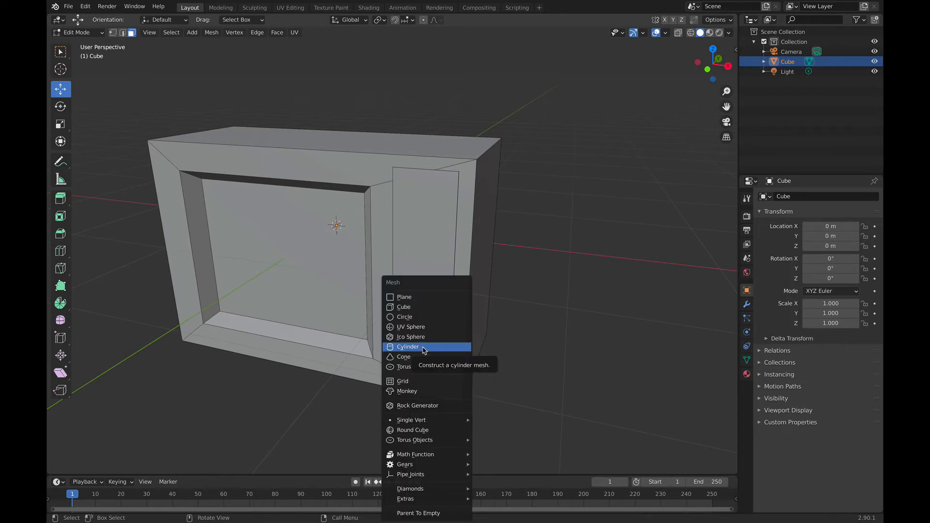
pyautogui.click(407, 346)
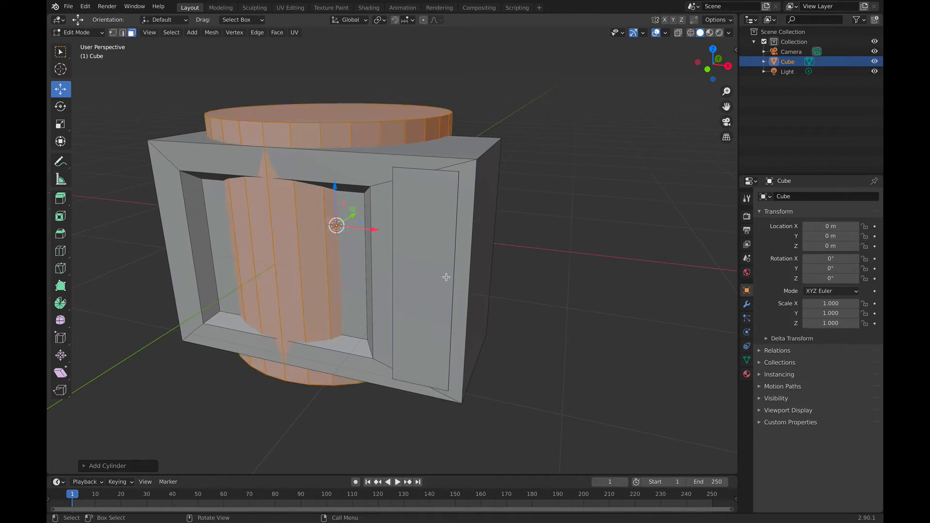
pyautogui.write('rx90')
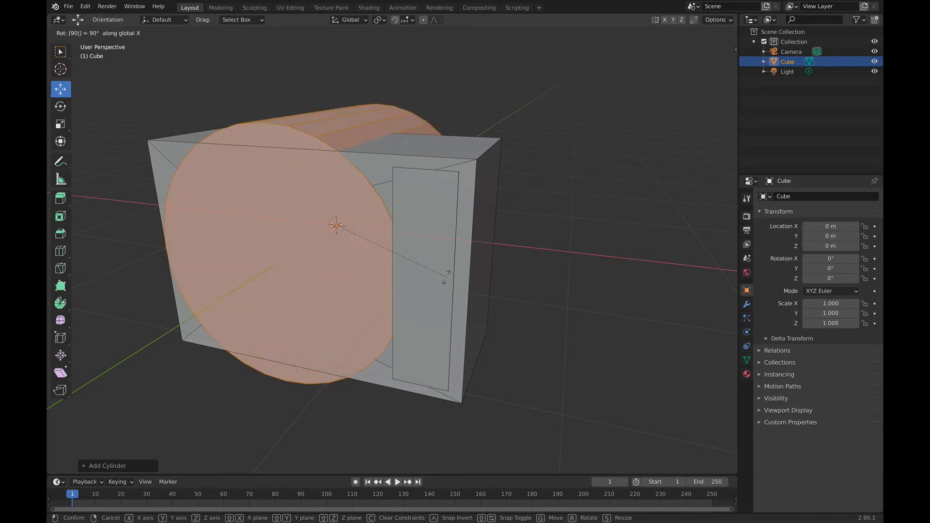
pyautogui.press('Return')
# - Scale the cylinder down uniformly, turn on X-ray, and move it to the television's front in the right view
pyautogui.press('s')
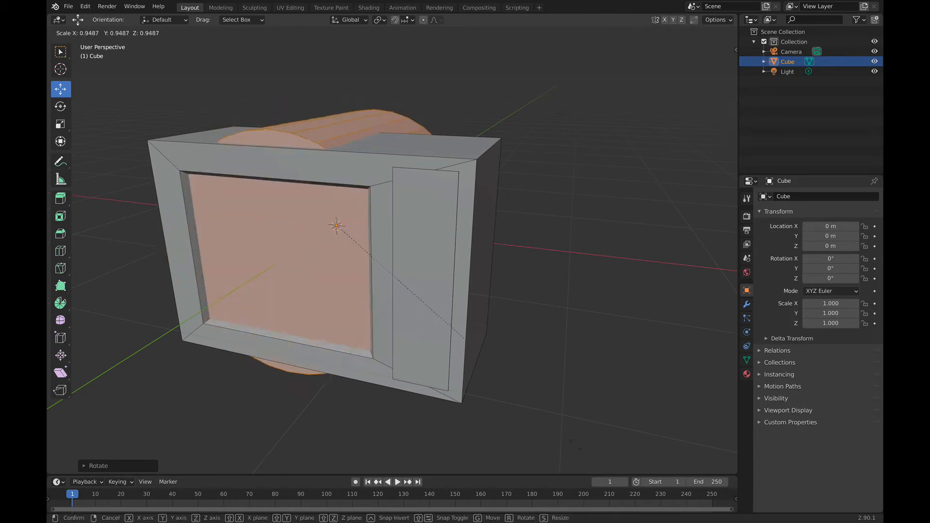
pyautogui.click(417, 370)
pyautogui.click(678, 34)
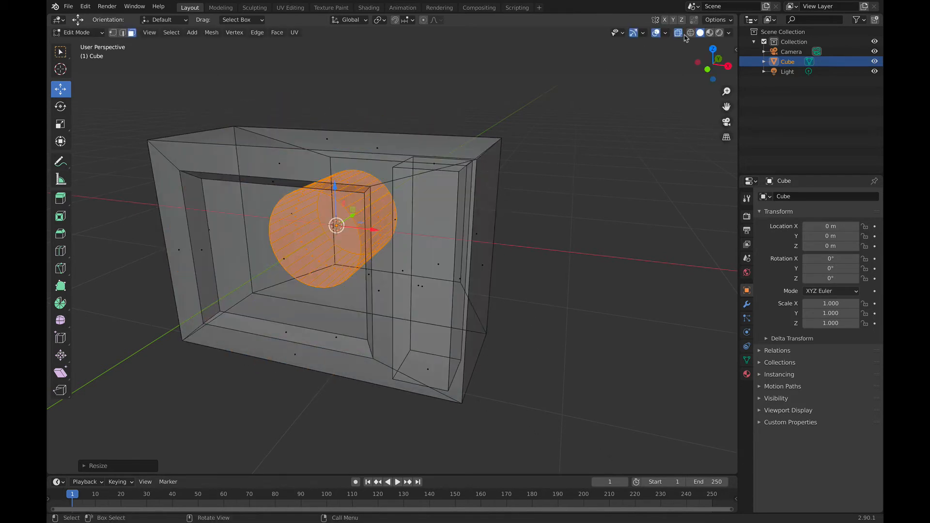
pyautogui.click(728, 67)
pyautogui.press('g')
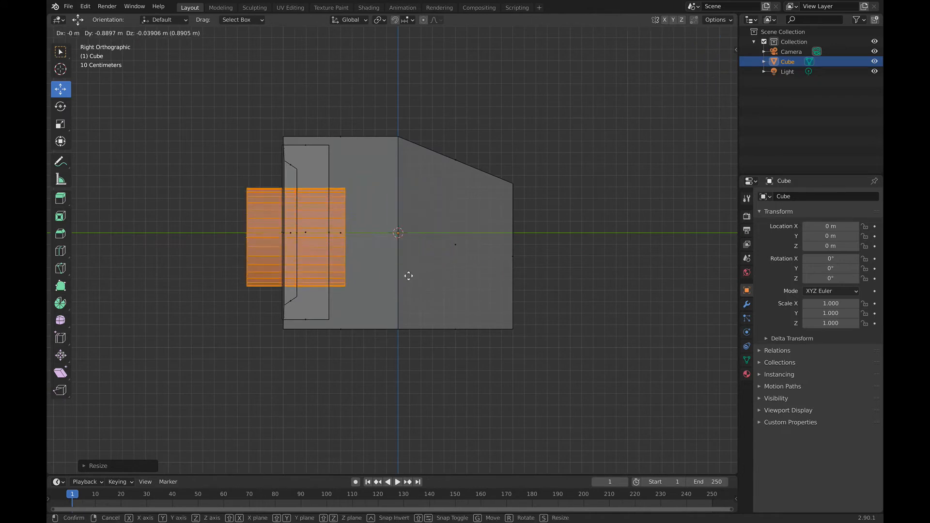
pyautogui.click(417, 279)
# - Shrink the cylinder to knob size and move it to the lower front so it protrudes slightly from the face
pyautogui.press('s')
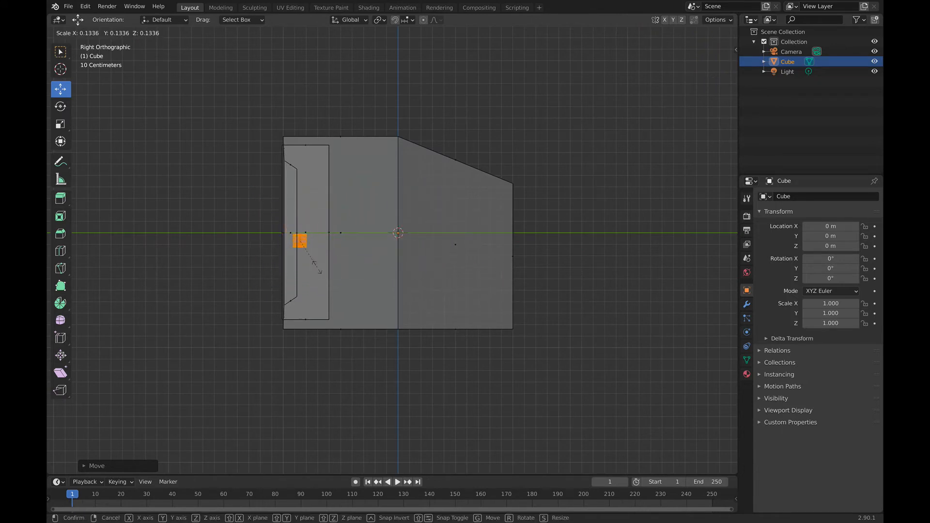
pyautogui.click(317, 262)
pyautogui.press('g')
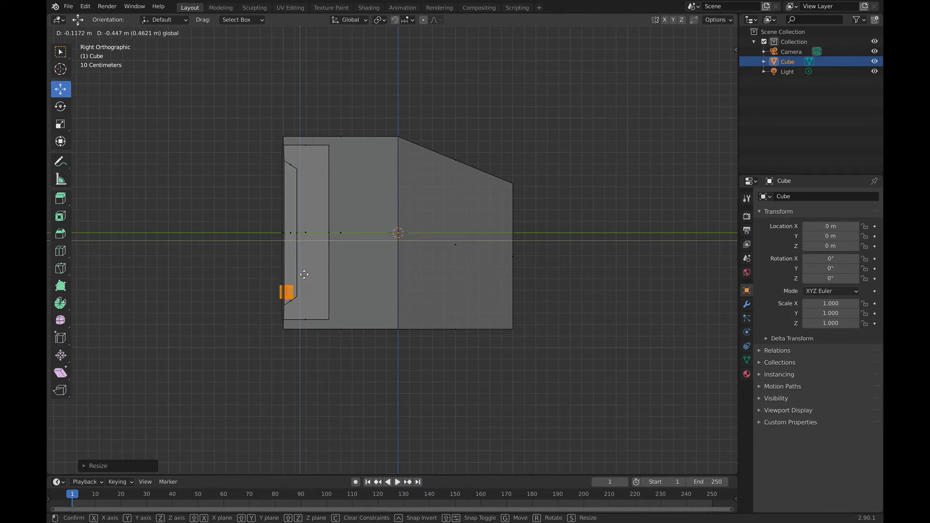
pyautogui.click(304, 274)
# - Try to select the small knob cylinder on its own in Object Mode
pyautogui.press('Tab')
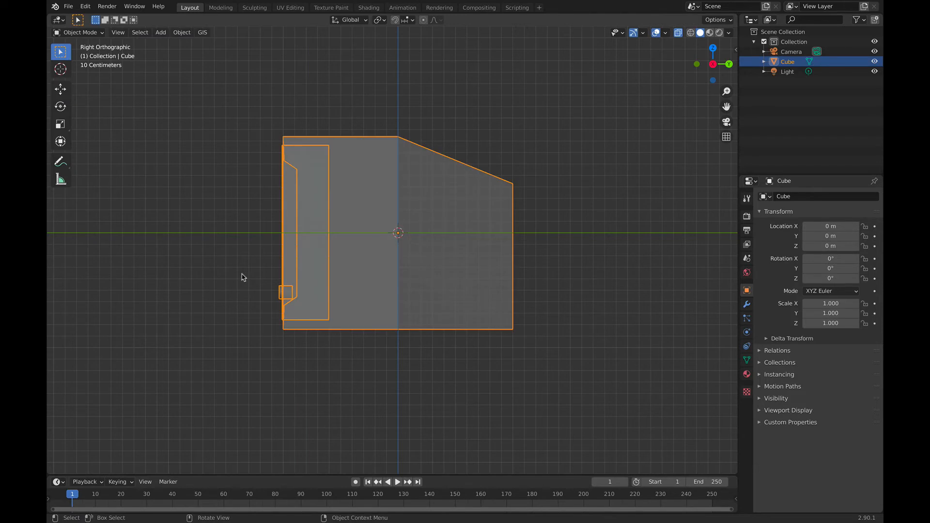
pyautogui.click(241, 274)
pyautogui.moveTo(242, 274); pyautogui.dragTo(321, 283, button='middle')
pyautogui.click(284, 323)
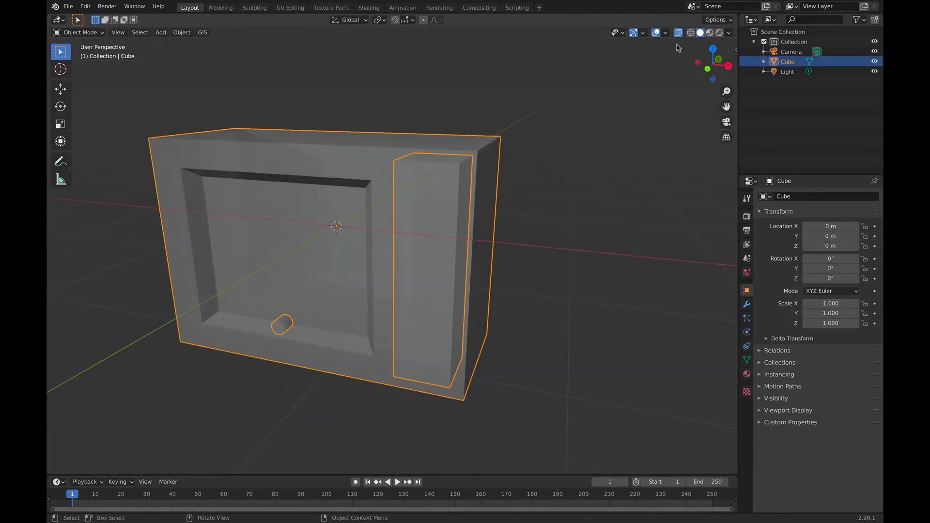
pyautogui.click(707, 68)
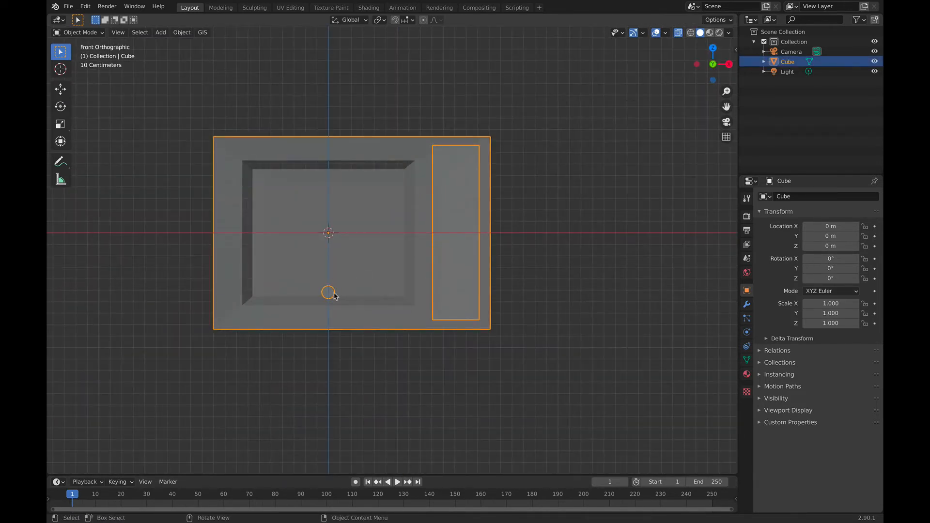
pyautogui.click(357, 376)
pyautogui.click(334, 297)
# - Select the entire mesh in Edit Mode, separate it by loose parts, and return to Object Mode with nothing selected
pyautogui.press('Tab')
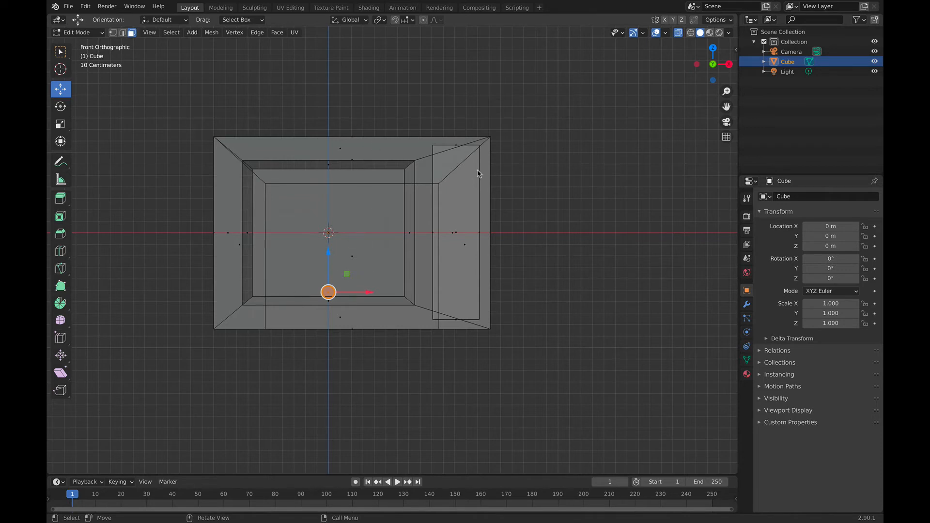
pyautogui.press('a')
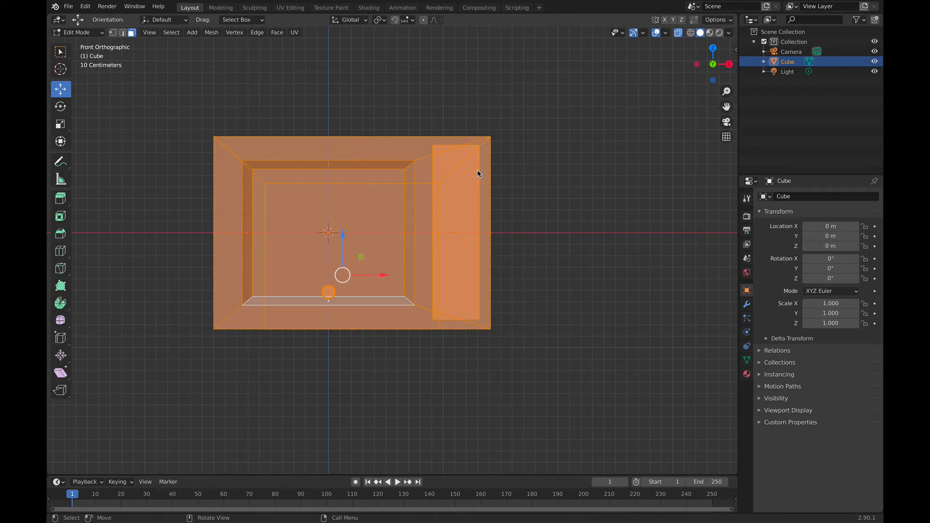
pyautogui.rightClick(368, 155)
pyautogui.moveTo(368, 155)
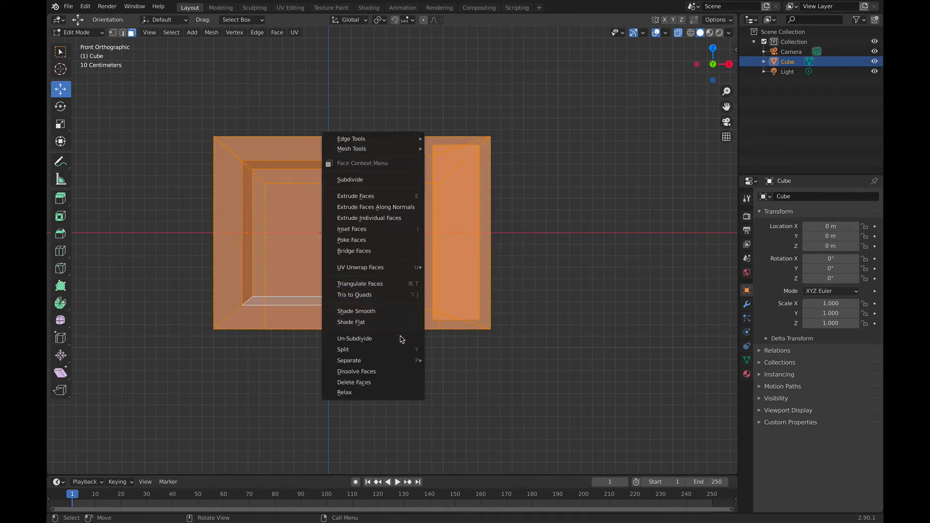
pyautogui.moveTo(400, 360)
pyautogui.click(478, 383)
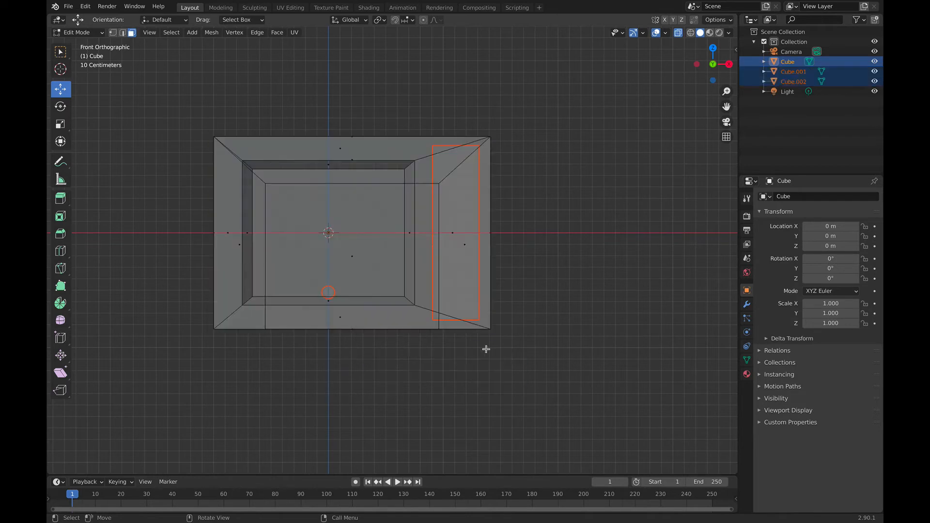
pyautogui.press('Tab')
pyautogui.click(534, 249)
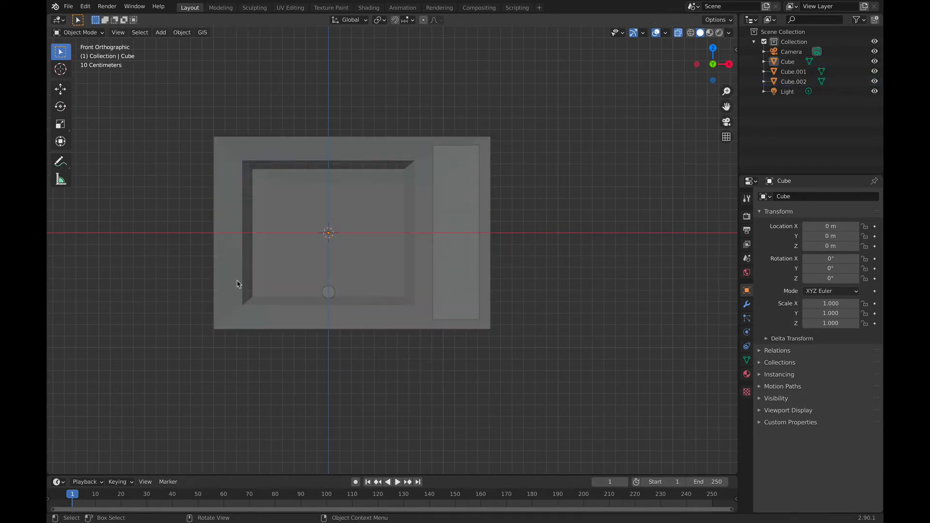
# - Select the knob, the television body and the side panel in turn to check that they are separate objects
pyautogui.click(322, 293)
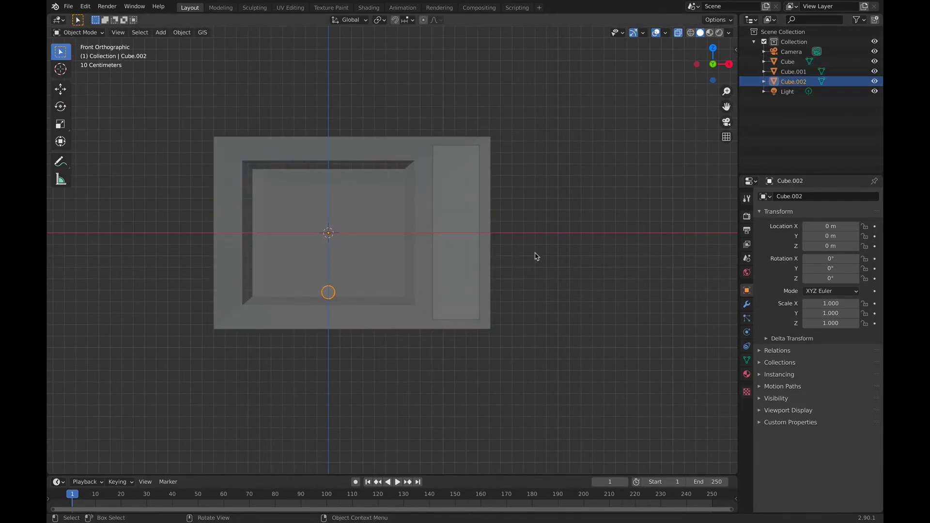
pyautogui.click(400, 146)
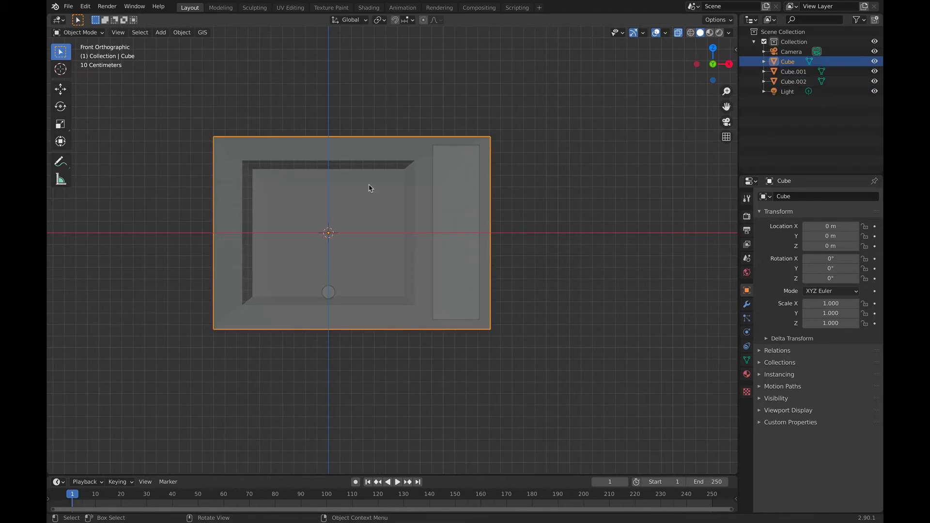
pyautogui.click(454, 172)
pyautogui.click(375, 378)
# - Move the knob about 1.12 m along X onto the side panel and about 0.09 m down along Z
pyautogui.click(330, 297)
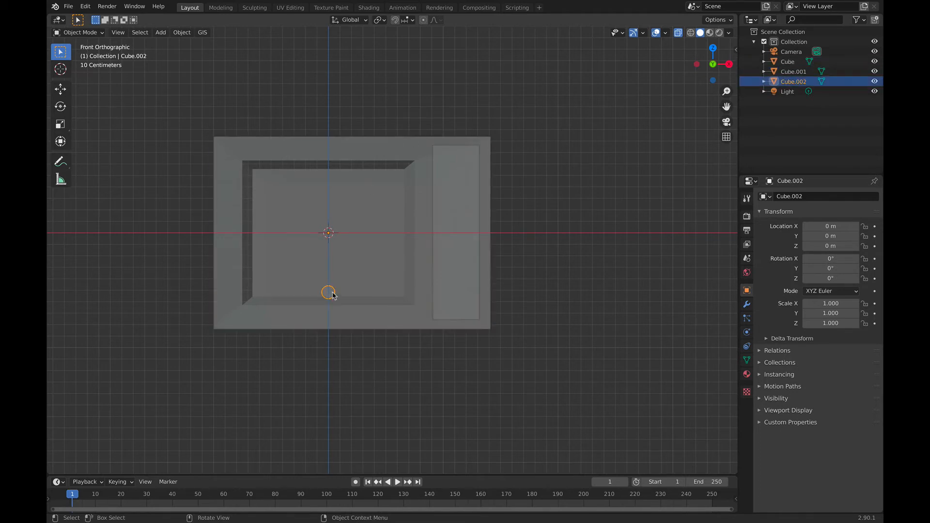
pyautogui.click(60, 89)
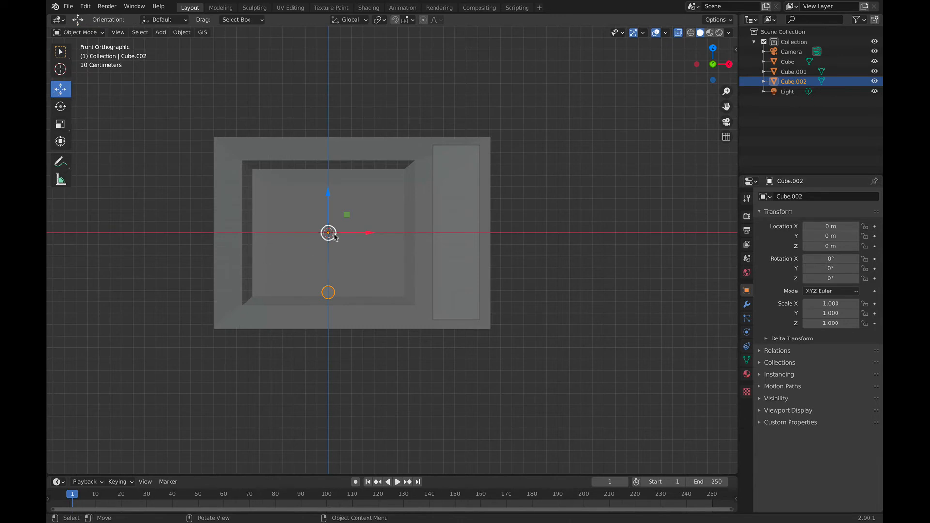
pyautogui.moveTo(367, 234); pyautogui.dragTo(497, 228)
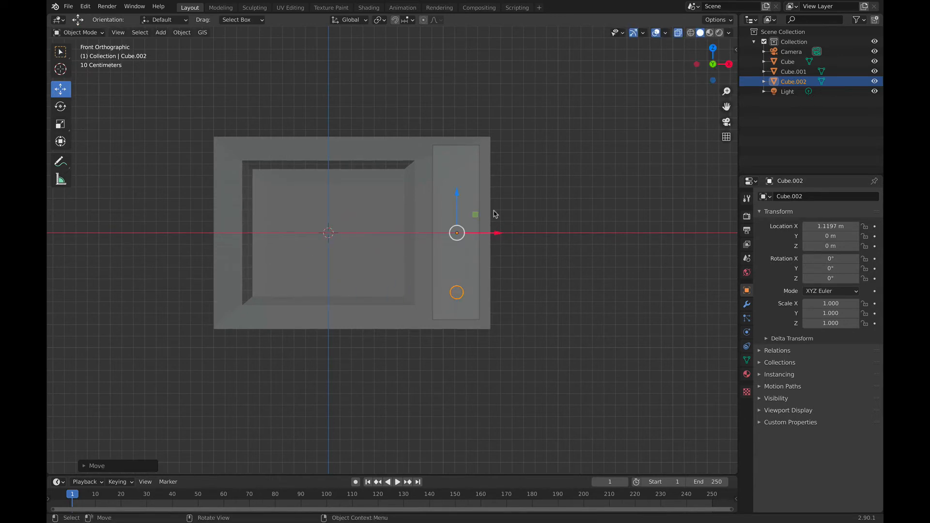
pyautogui.moveTo(457, 198); pyautogui.dragTo(457, 208)
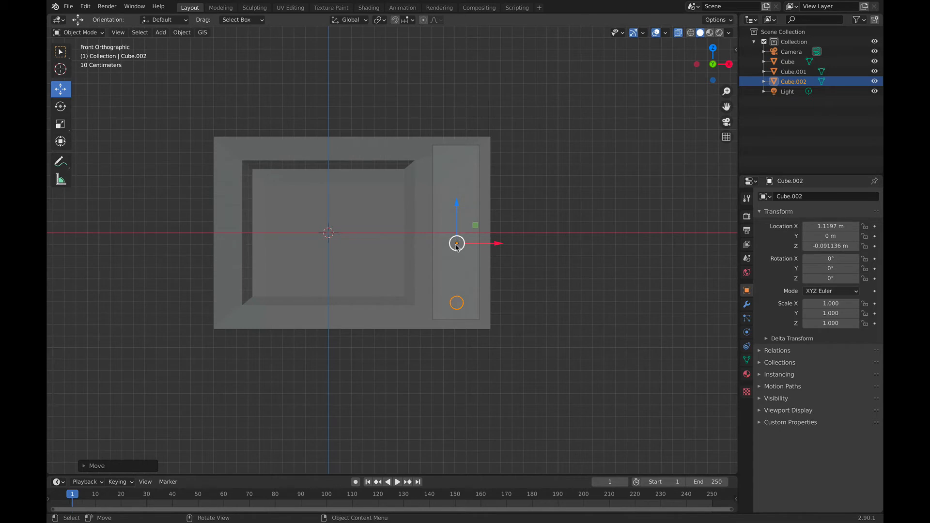
# - Set the knob's origin to its geometry
pyautogui.click(202, 32)
pyautogui.moveTo(182, 32)
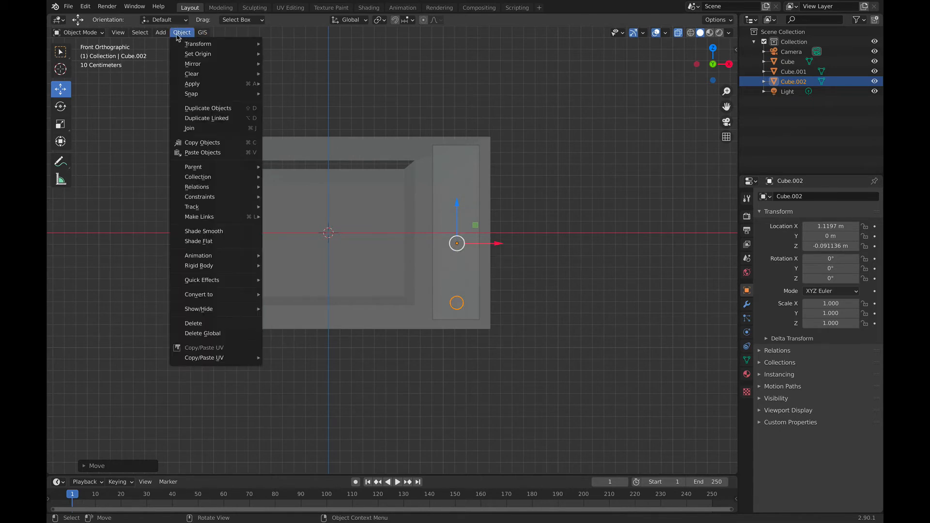
pyautogui.moveTo(207, 55)
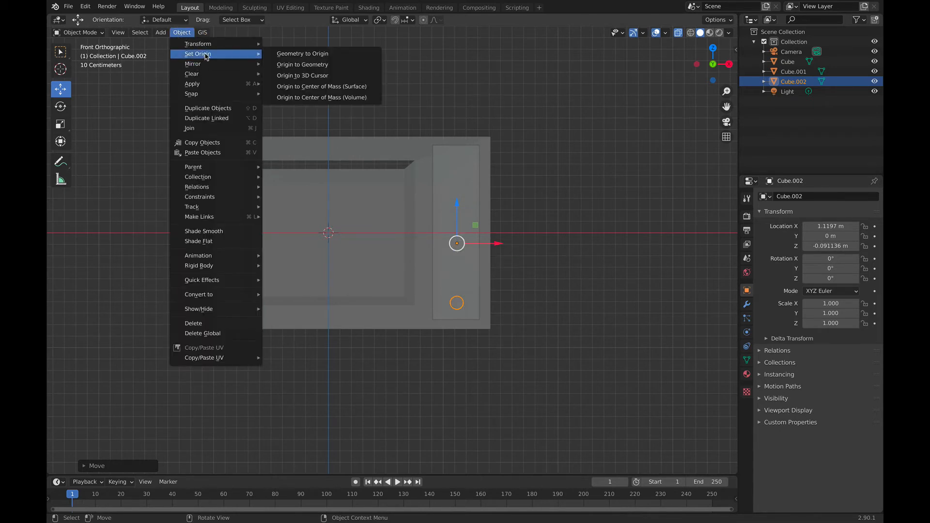
pyautogui.click(285, 65)
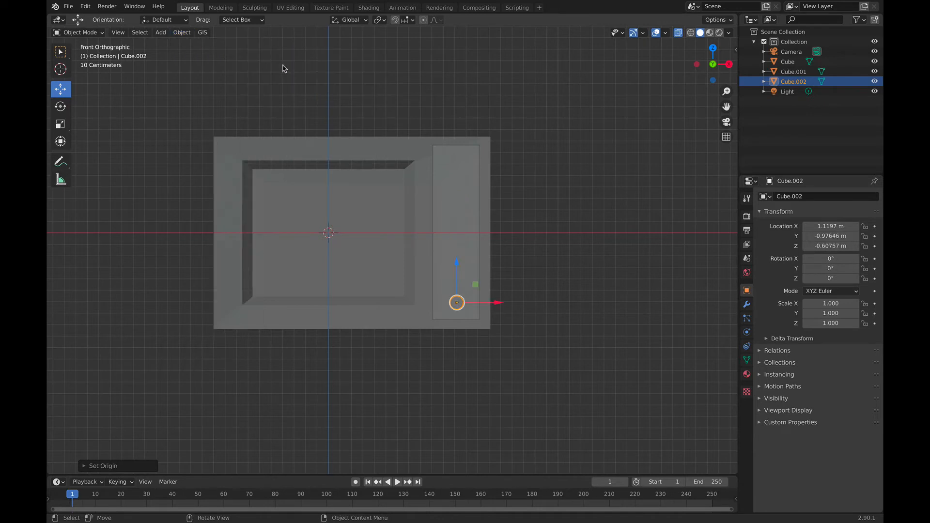
# - Set the side panel's origin to its geometry, then leave nothing selected
pyautogui.click(455, 170)
pyautogui.click(474, 153)
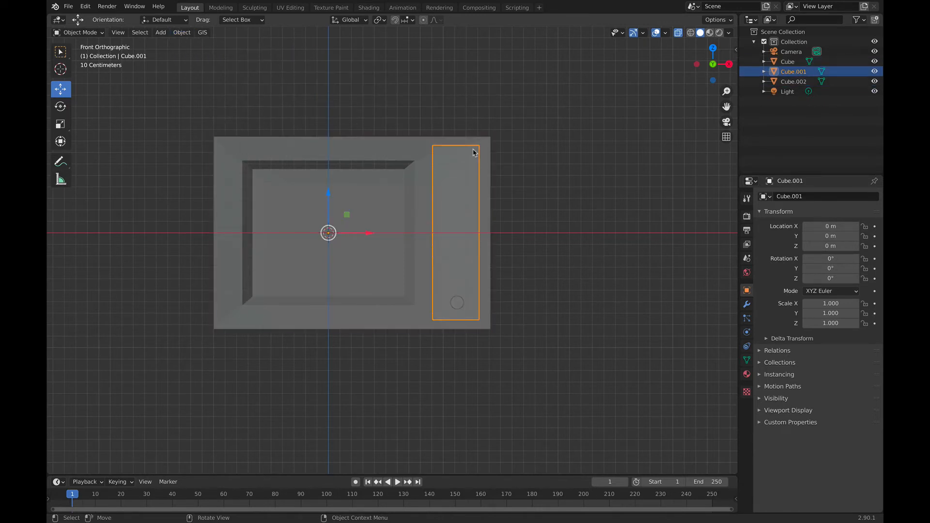
pyautogui.click(182, 32)
pyautogui.moveTo(220, 54)
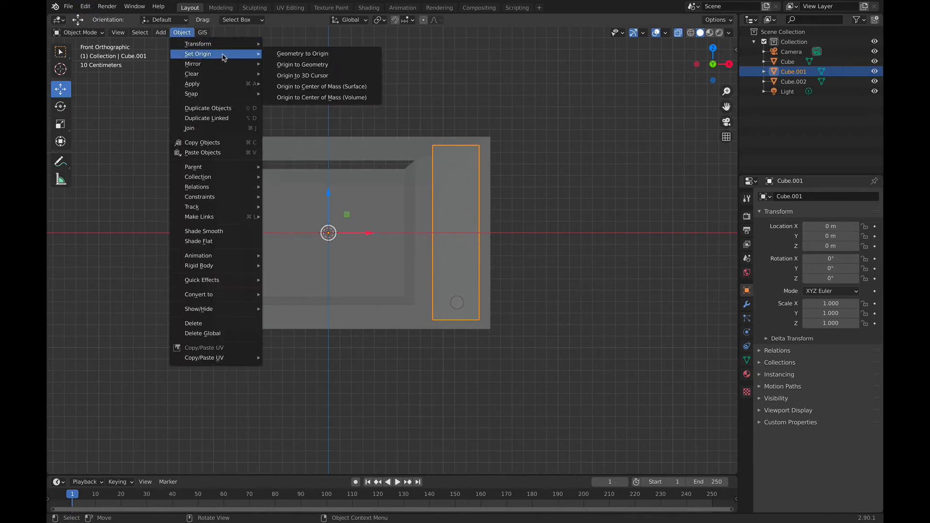
pyautogui.click(310, 64)
pyautogui.hotkey('alt', 'a')
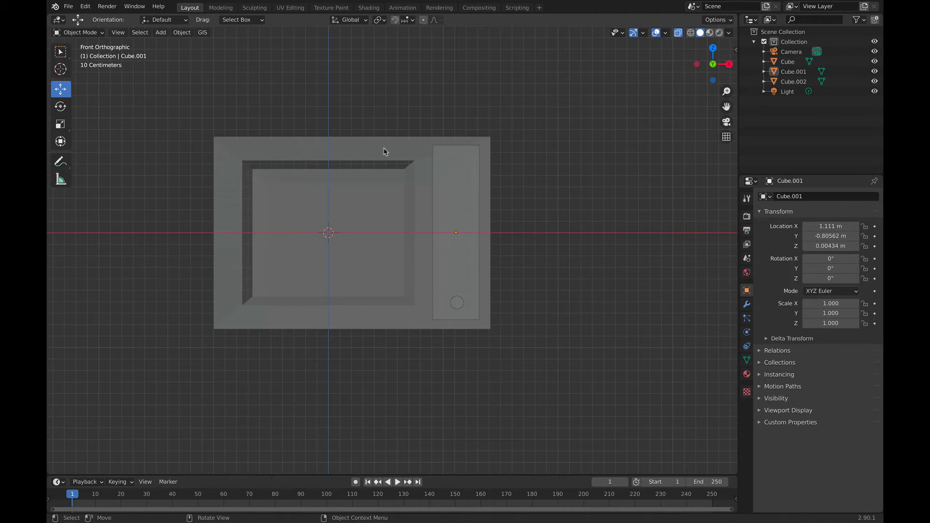
# - Separate the recessed screen face from the television body into its own object and return to Object Mode
pyautogui.click(369, 195)
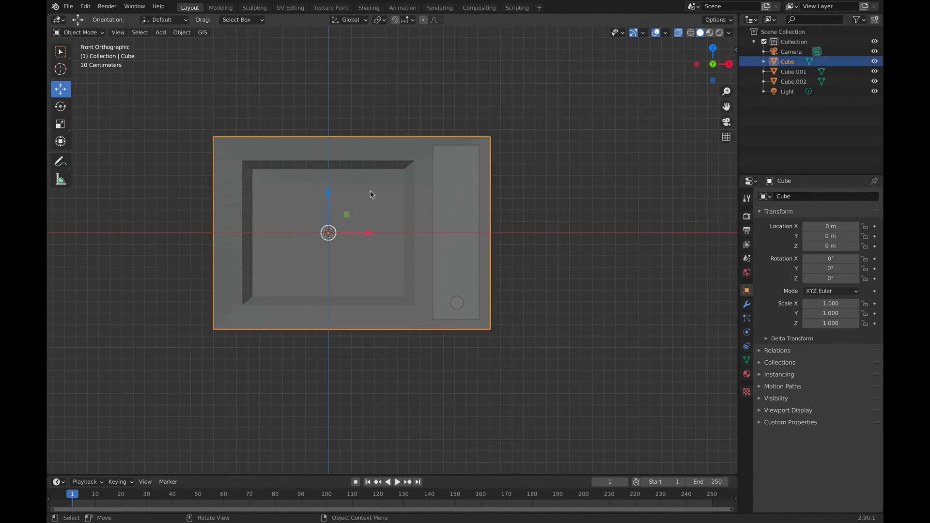
pyautogui.press('Tab')
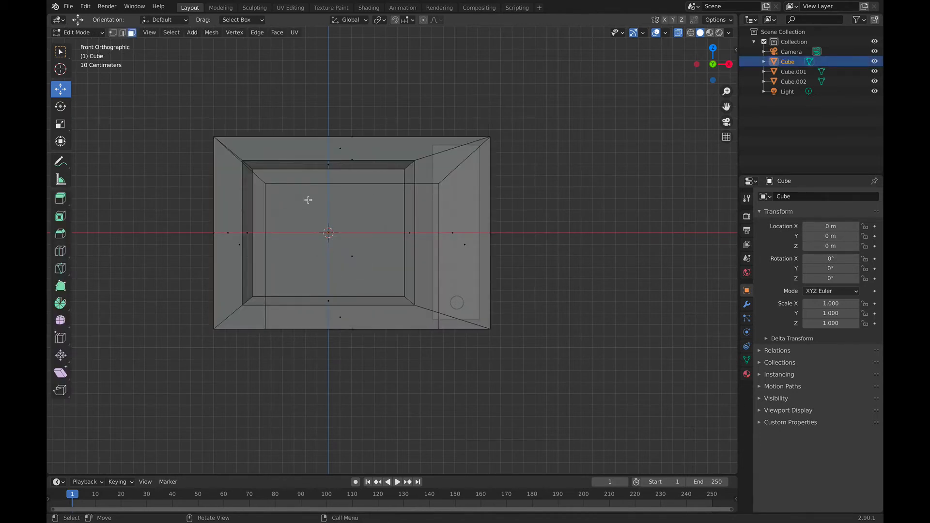
pyautogui.click(60, 51)
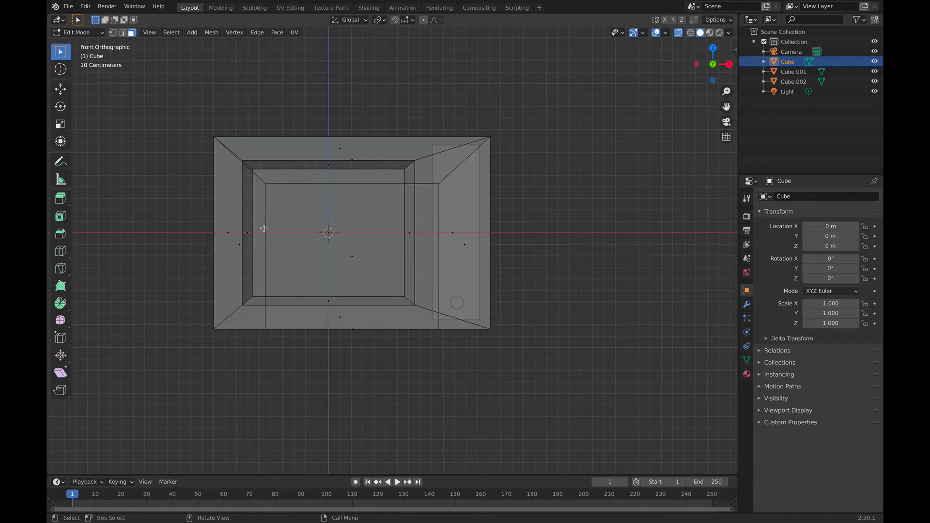
pyautogui.click(328, 229)
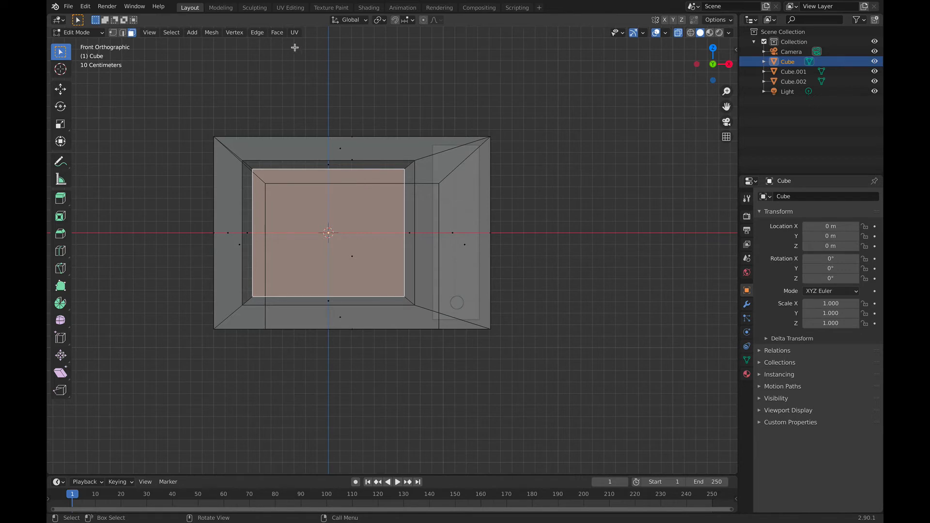
pyautogui.rightClick(358, 223)
pyautogui.moveTo(360, 223)
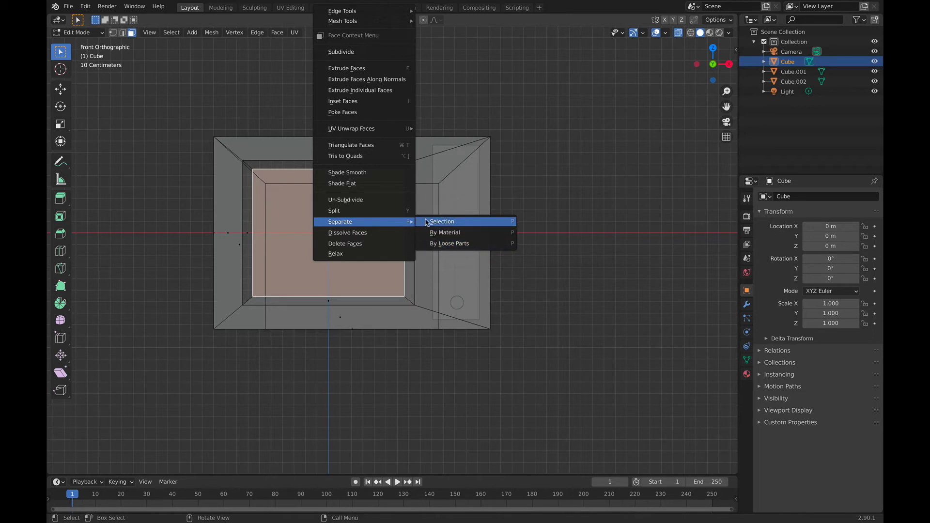
pyautogui.click(443, 222)
pyautogui.press('Tab')
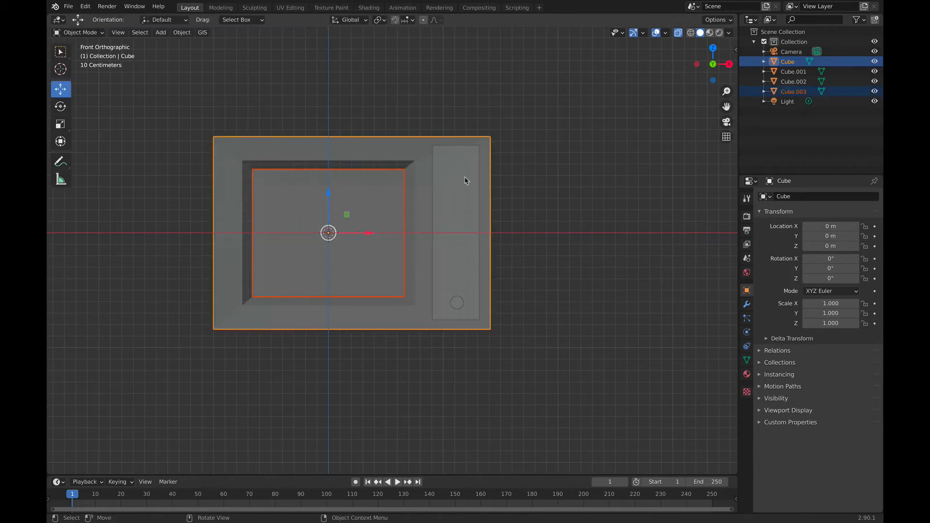
# - Scale the separated screen uniformly to about 1.09 so it fills the recess of the television body
pyautogui.click(333, 191)
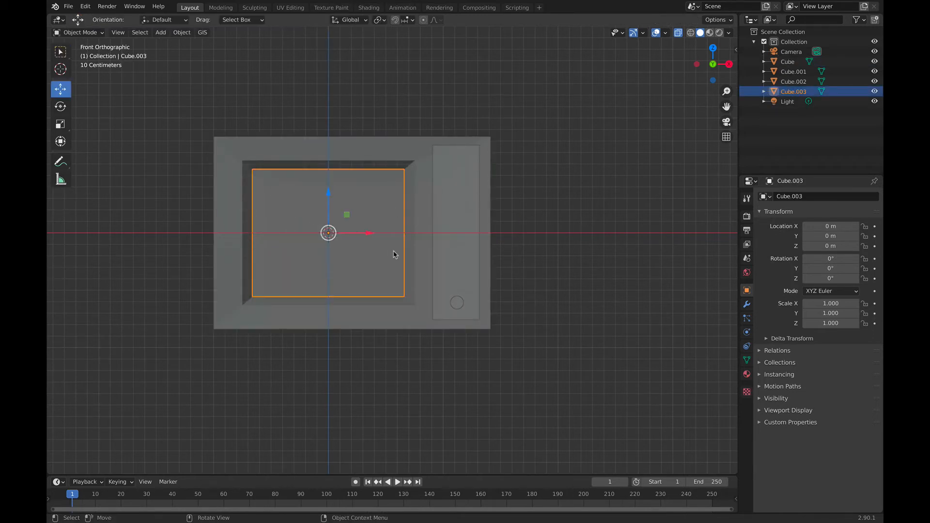
pyautogui.press('s')
pyautogui.click(419, 263)
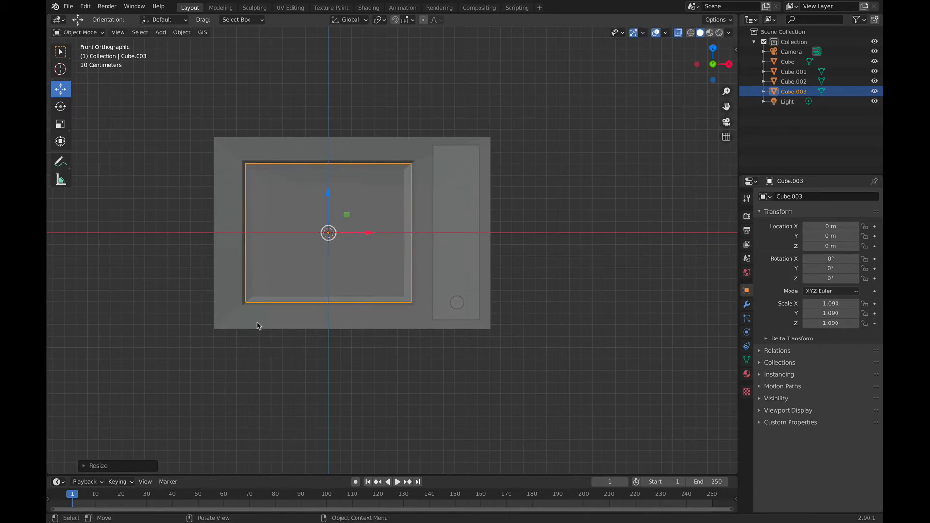
pyautogui.click(402, 332)
pyautogui.moveTo(403, 332); pyautogui.dragTo(369, 251, button='middle')
pyautogui.click(365, 179)
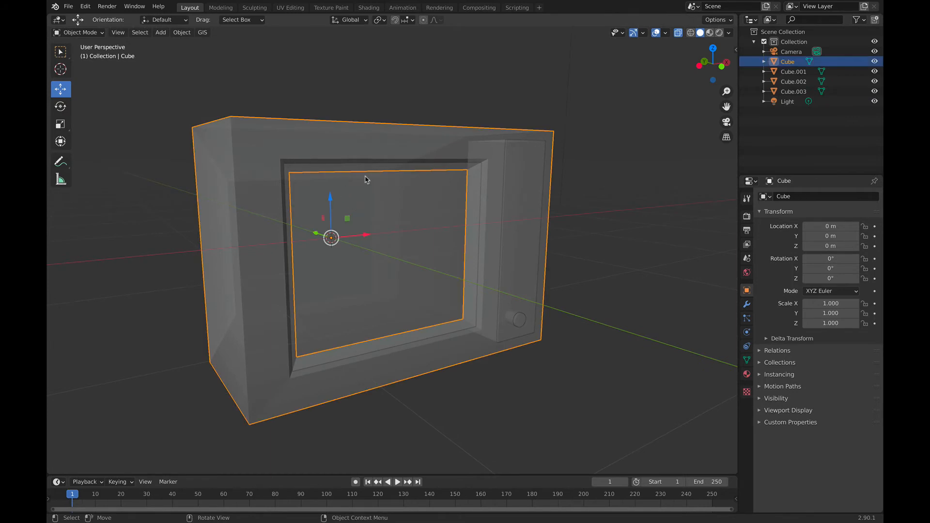
# - Add a Subdivision Surface modifier to the screen, set to Simple with 2 viewport levels
pyautogui.click(383, 185)
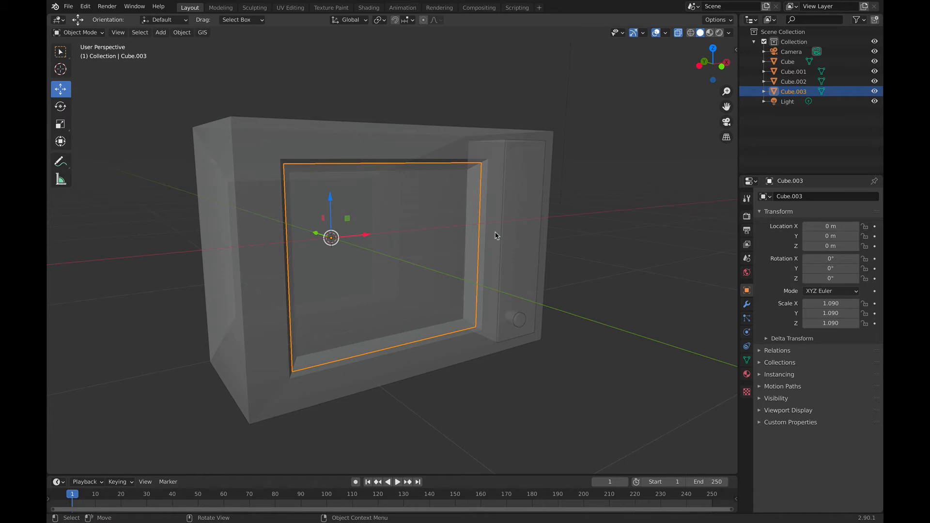
pyautogui.press('Tab')
pyautogui.click(397, 254)
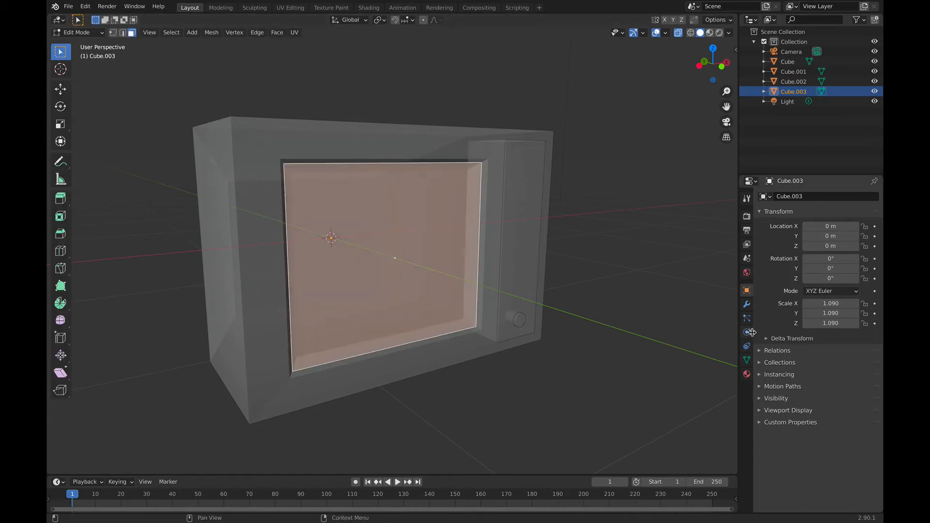
pyautogui.click(747, 304)
pyautogui.click(769, 196)
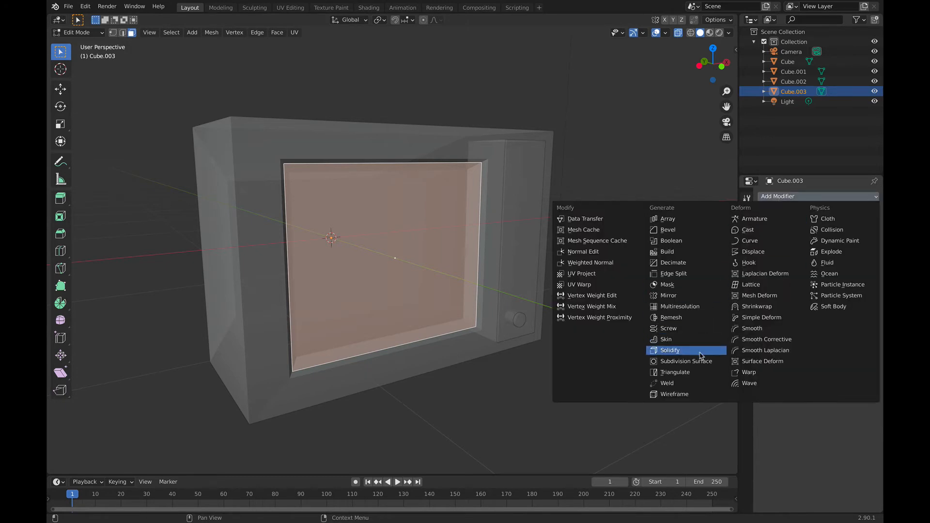
pyautogui.click(685, 361)
pyautogui.click(860, 242)
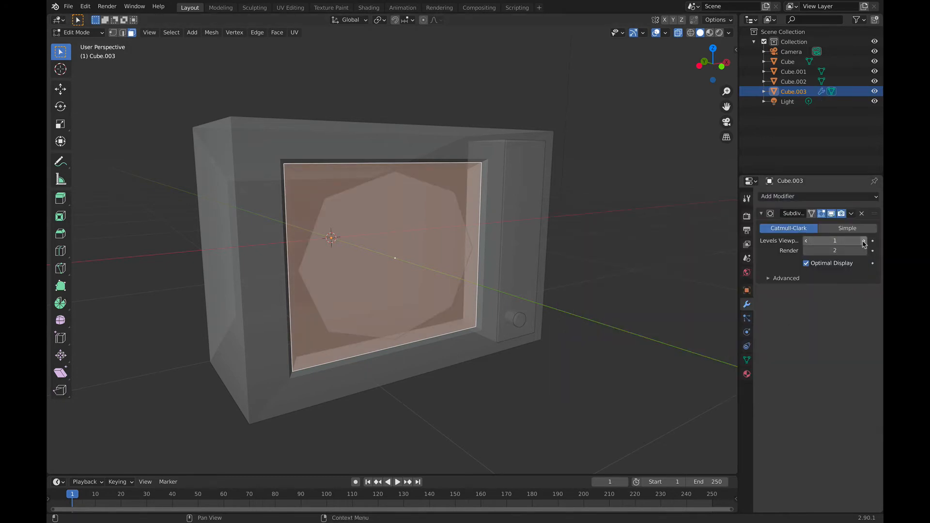
pyautogui.click(840, 231)
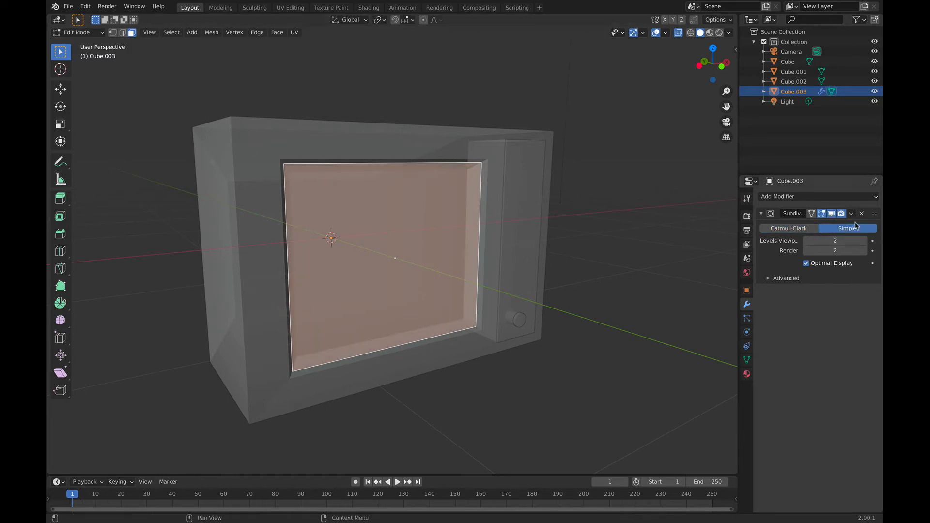
# - Apply the Subdivision Surface modifier to the screen in Object Mode
pyautogui.press('Tab')
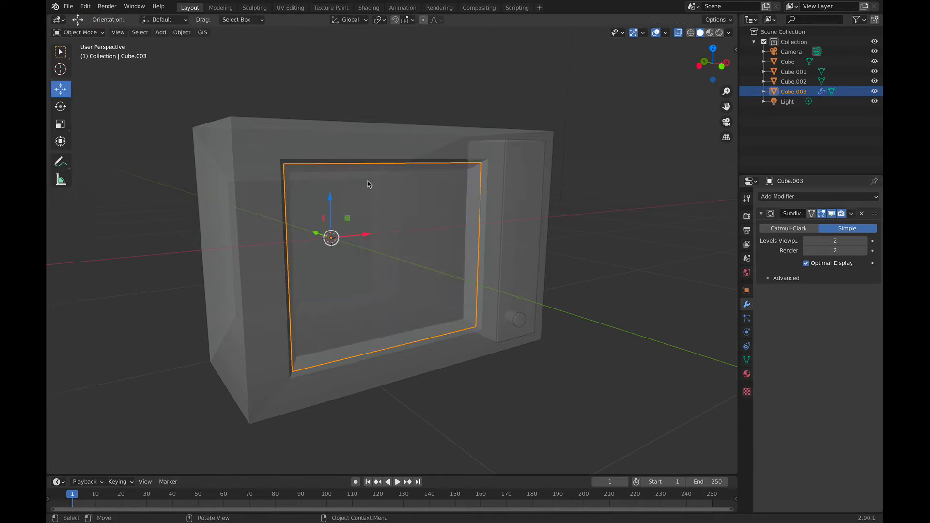
pyautogui.click(851, 214)
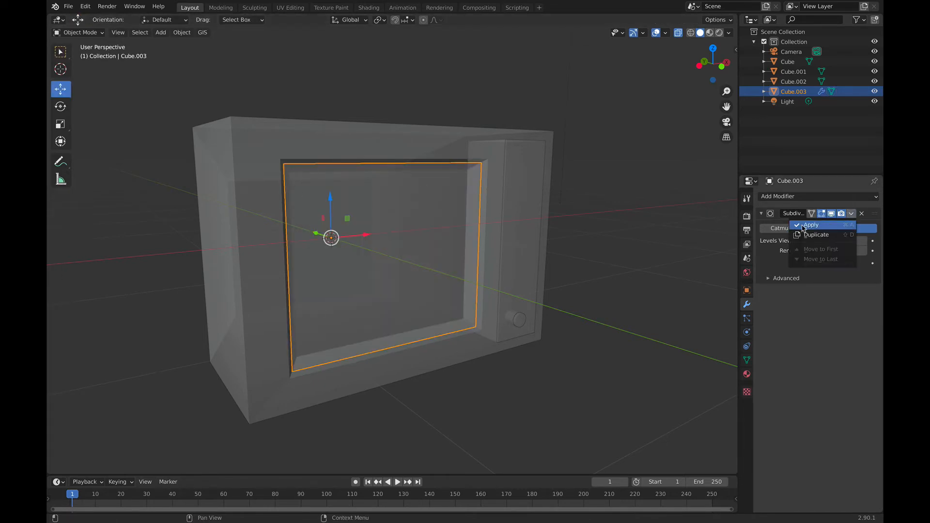
pyautogui.click(835, 225)
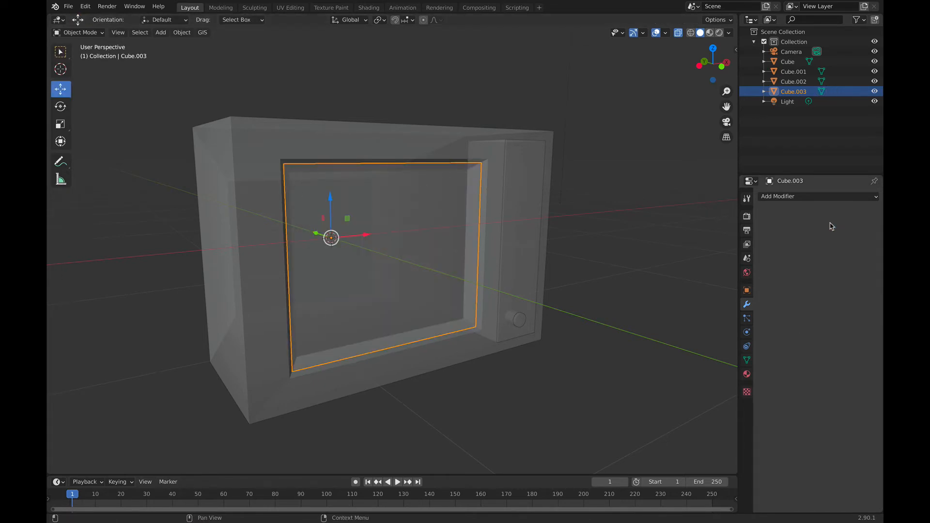
pyautogui.click(423, 208)
pyautogui.click(454, 185)
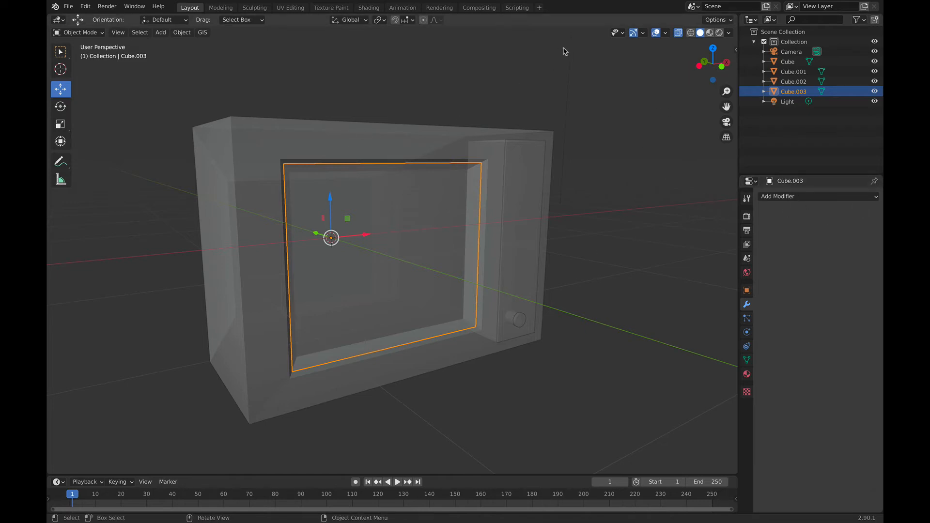
# - In wireframe display, select the centre vertex of the screen's grid in Edit Mode and enable Proportional Editing for moving it
pyautogui.click(690, 32)
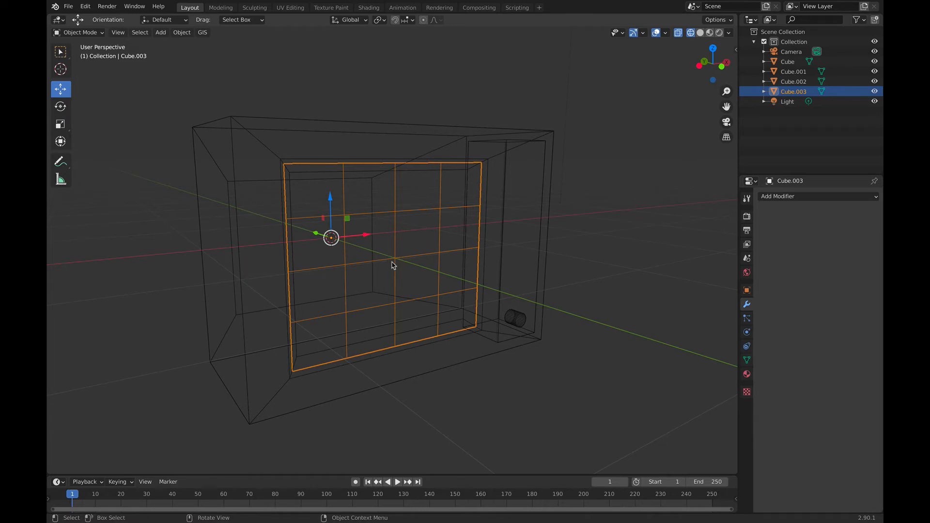
pyautogui.press('Tab')
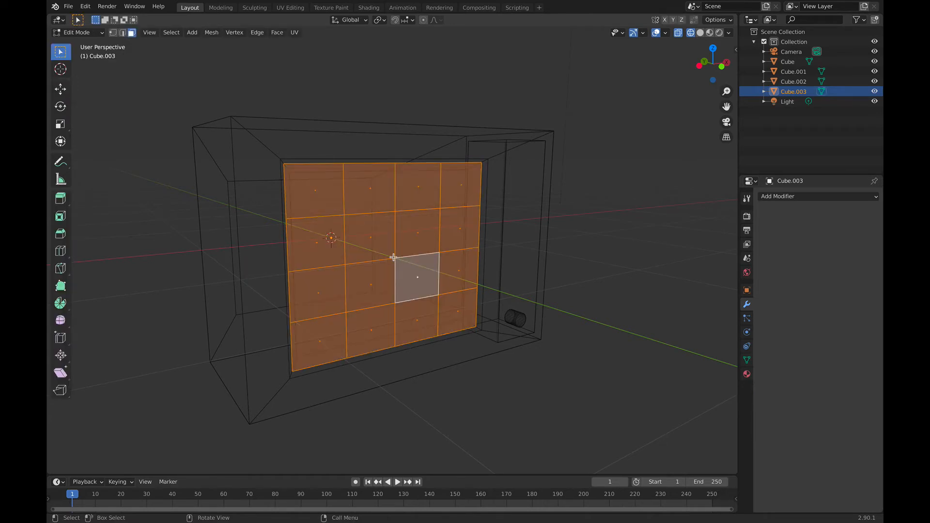
pyautogui.press('1')
pyautogui.hotkey('alt', 'a')
pyautogui.moveTo(577, 263); pyautogui.dragTo(562, 85, button='middle')
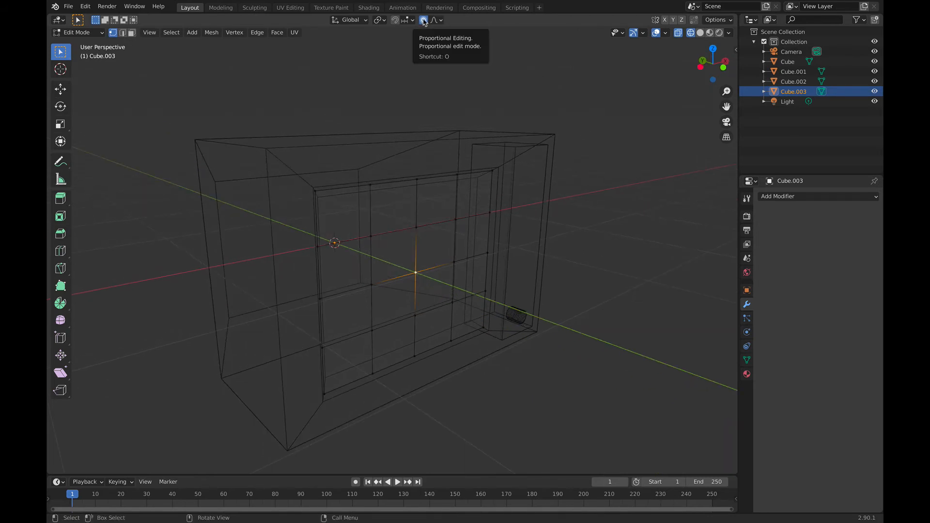
pyautogui.click(424, 20)
pyautogui.click(61, 89)
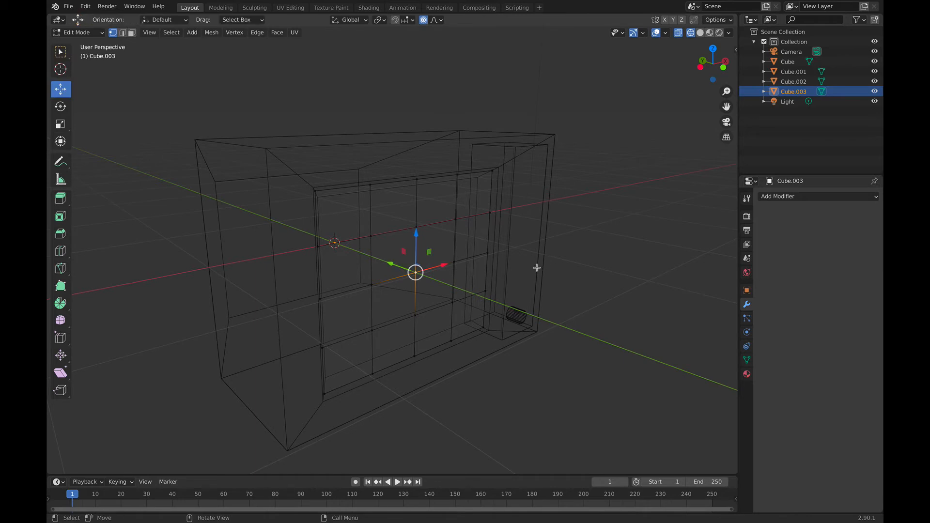
# - Try to pull the screen's centre vertex outward along Y with proportional editing, then undo the move
pyautogui.moveTo(427, 334); pyautogui.dragTo(460, 274, button='middle')
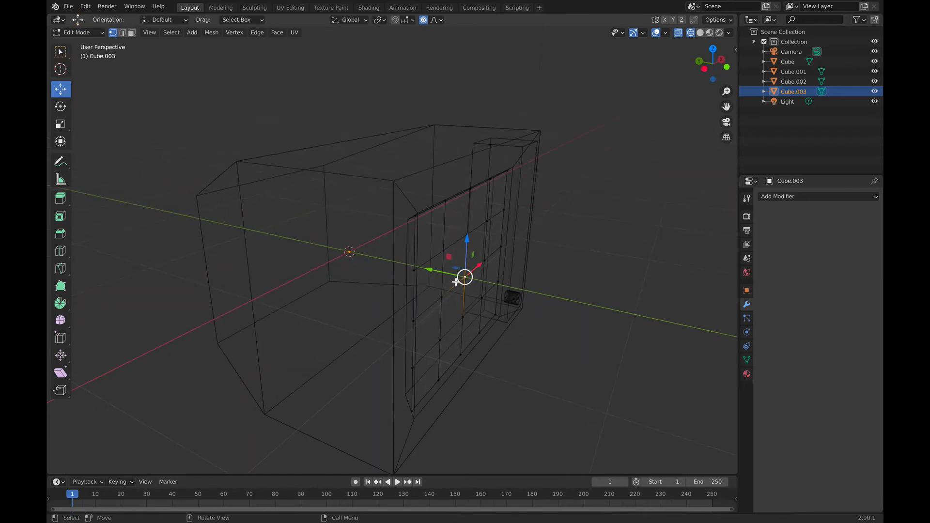
pyautogui.moveTo(438, 272); pyautogui.dragTo(460, 276)
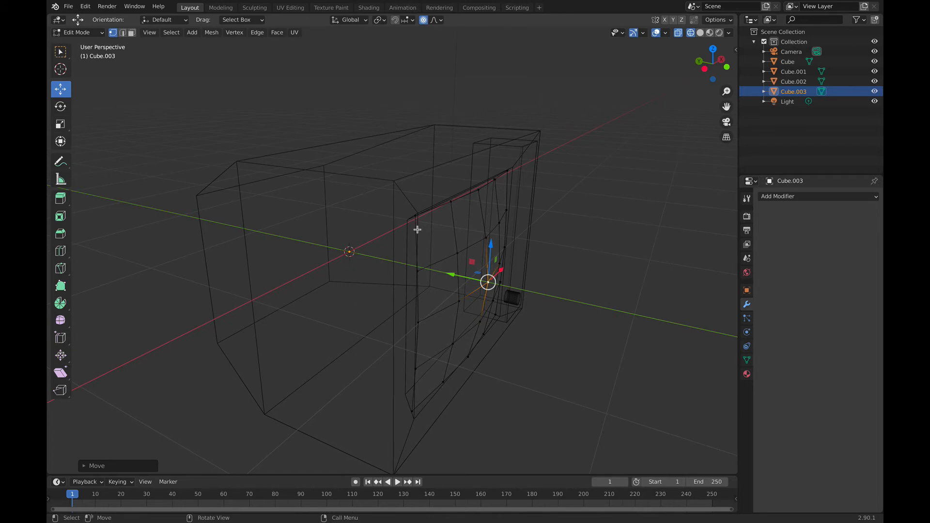
pyautogui.hotkey('ctrl', 'z')
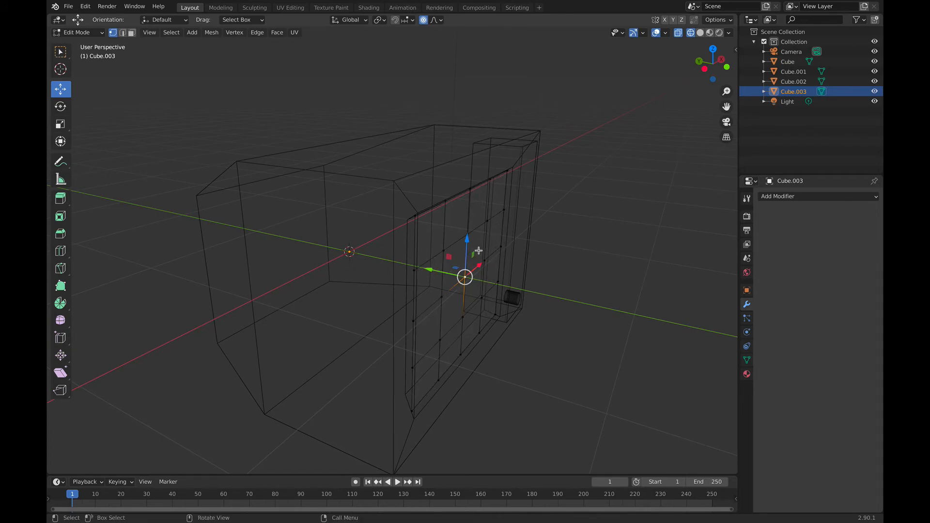
# - Pull the centre vertex of the screen outward about 0.08 m along Y with smooth proportional editing, enlarging the influence radius
pyautogui.press('g')
pyautogui.press('x')
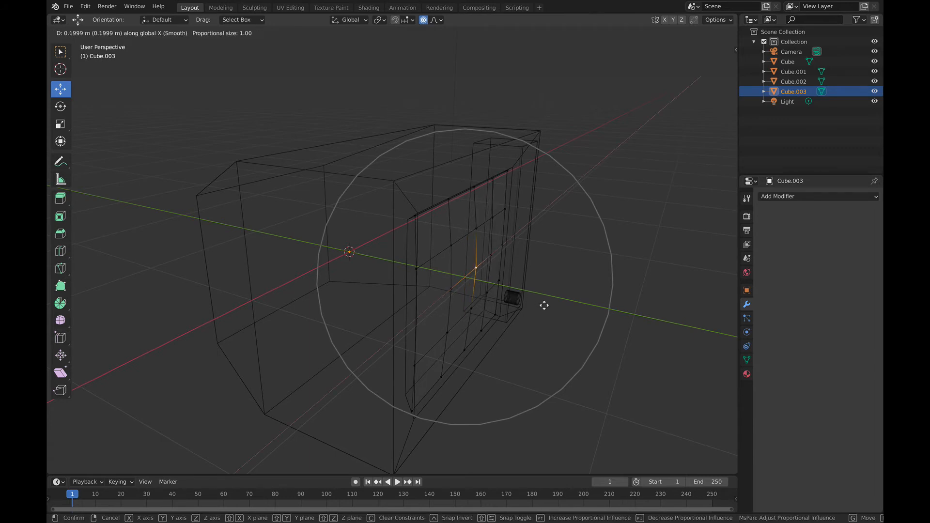
pyautogui.press('y')
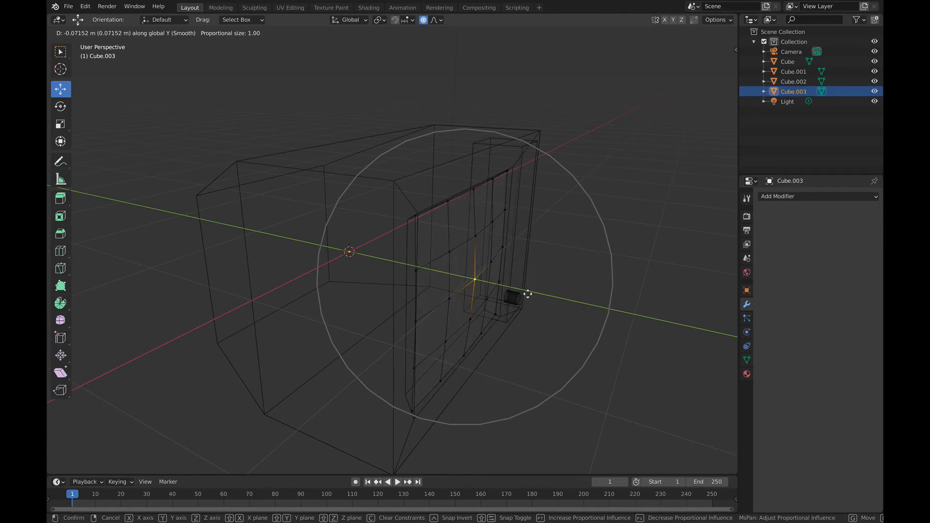
pyautogui.scroll(5, 528, 294)
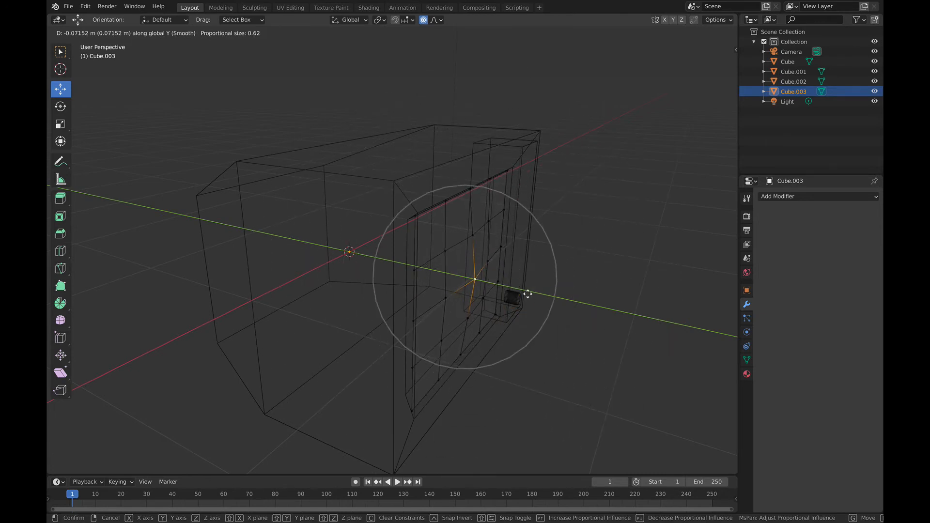
pyautogui.scroll(-5, 527, 294)
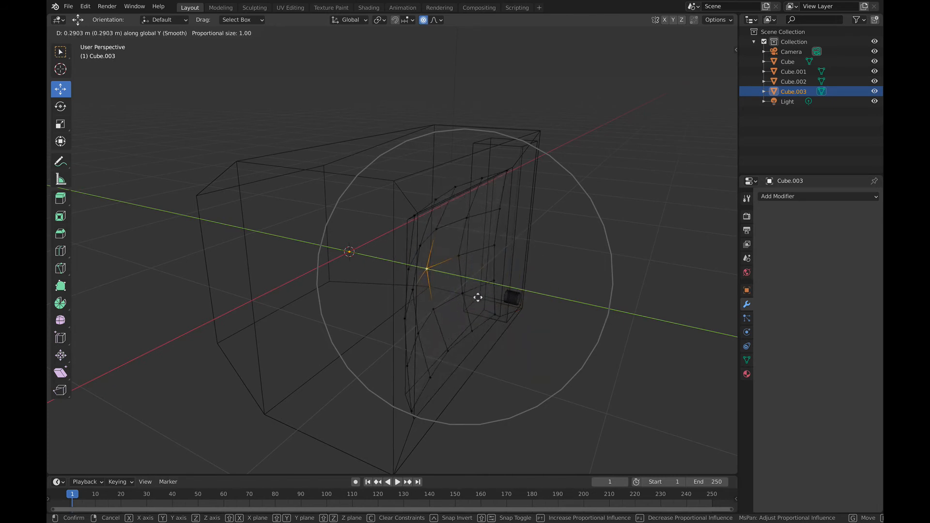
pyautogui.scroll(-2, 517, 301)
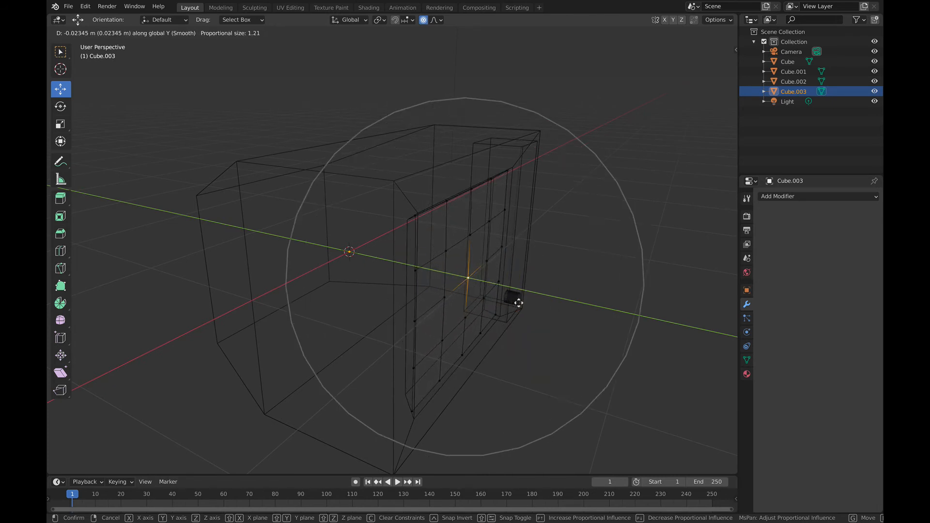
pyautogui.scroll(-1, 519, 303)
pyautogui.scroll(3, 519, 303)
pyautogui.scroll(-1, 526, 308)
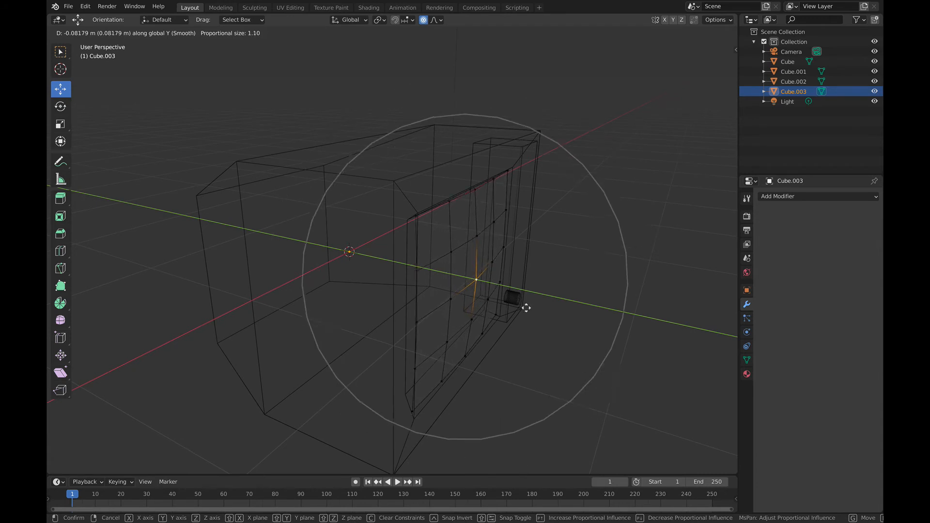
pyautogui.scroll(-1, 526, 308)
pyautogui.click(526, 308)
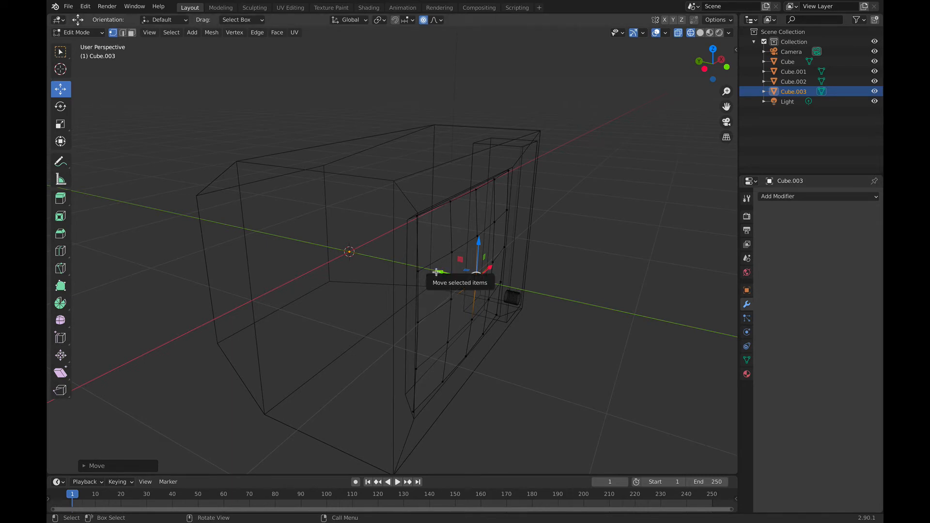
pyautogui.scroll(-2, 504, 289)
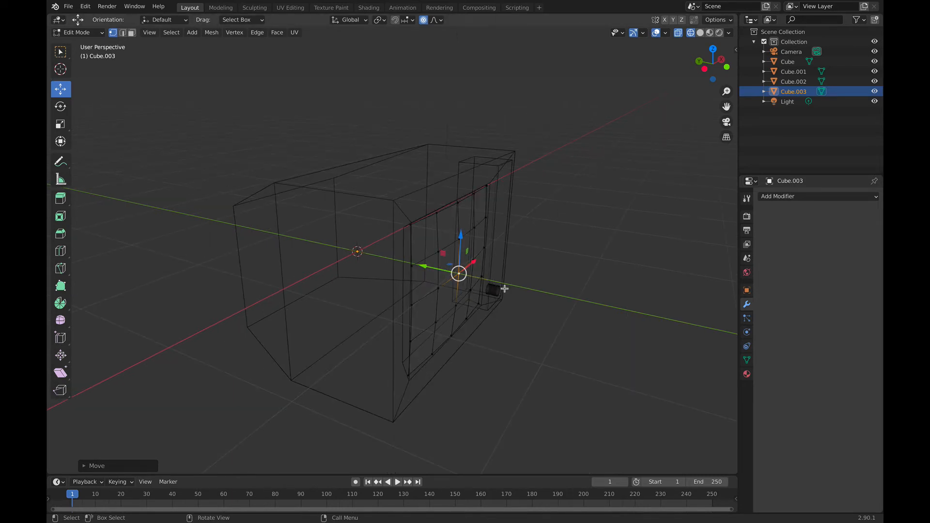
# - Leave Edit Mode and move the curved screen slightly back along Y into the cabinet opening, checking its fit from above
pyautogui.click(61, 53)
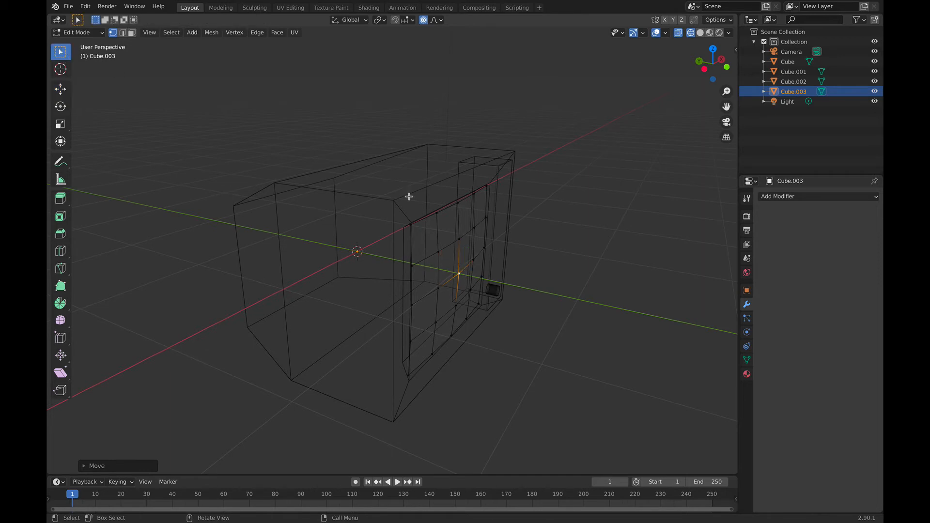
pyautogui.press('Tab')
pyautogui.click(576, 303)
pyautogui.moveTo(588, 334); pyautogui.dragTo(465, 310, button='middle')
pyautogui.click(353, 266)
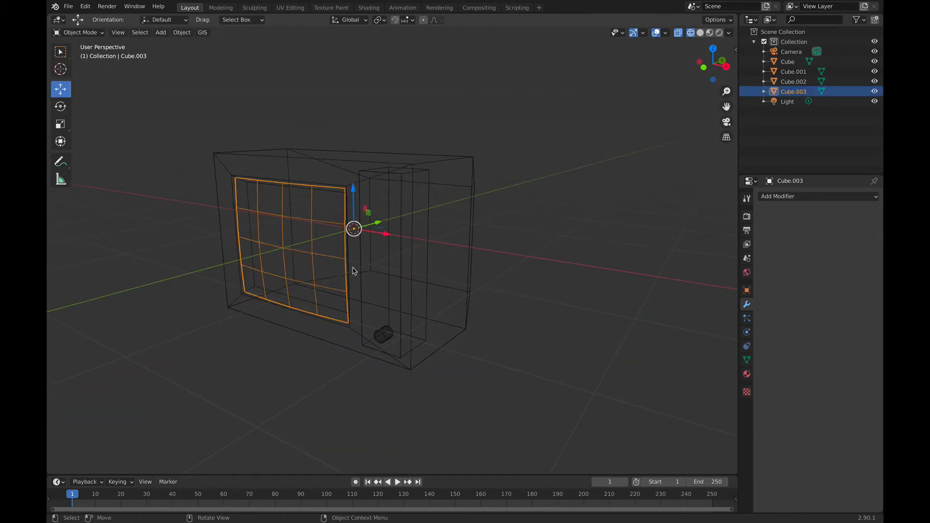
pyautogui.moveTo(353, 266); pyautogui.dragTo(417, 234, button='middle')
pyautogui.moveTo(405, 210); pyautogui.dragTo(416, 205)
pyautogui.moveTo(184, 289); pyautogui.dragTo(401, 350, button='middle')
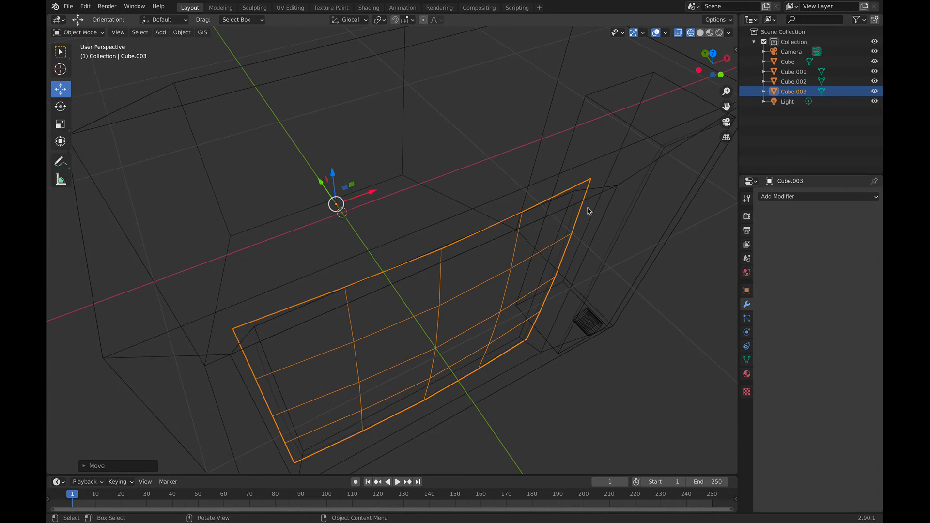
pyautogui.click(712, 54)
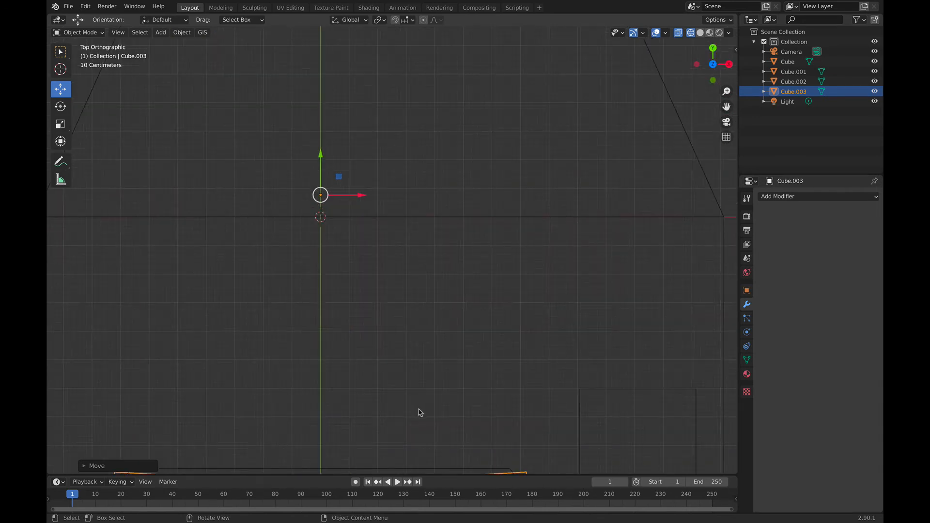
pyautogui.keyDown('shift'); pyautogui.moveTo(556, 376); pyautogui.dragTo(607, 238, button='middle'); pyautogui.keyUp('shift')
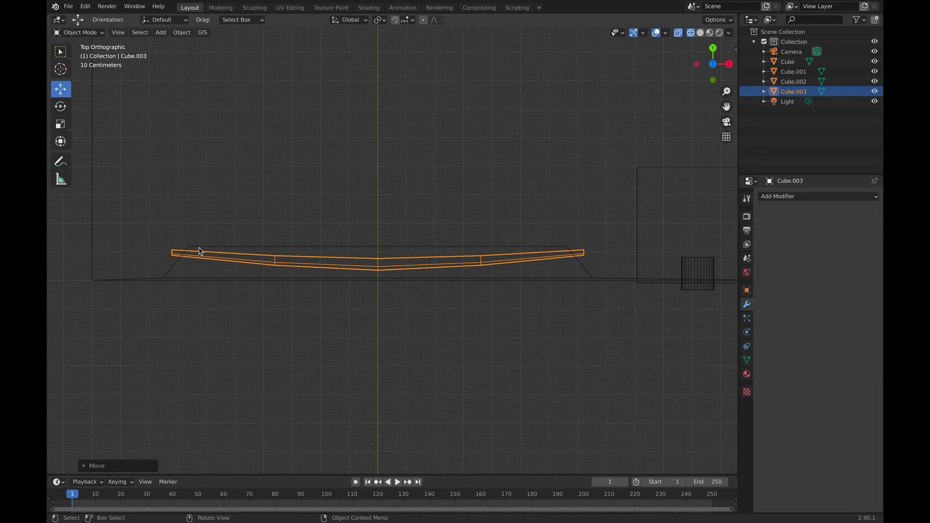
pyautogui.moveTo(419, 295); pyautogui.dragTo(415, 231, button='middle')
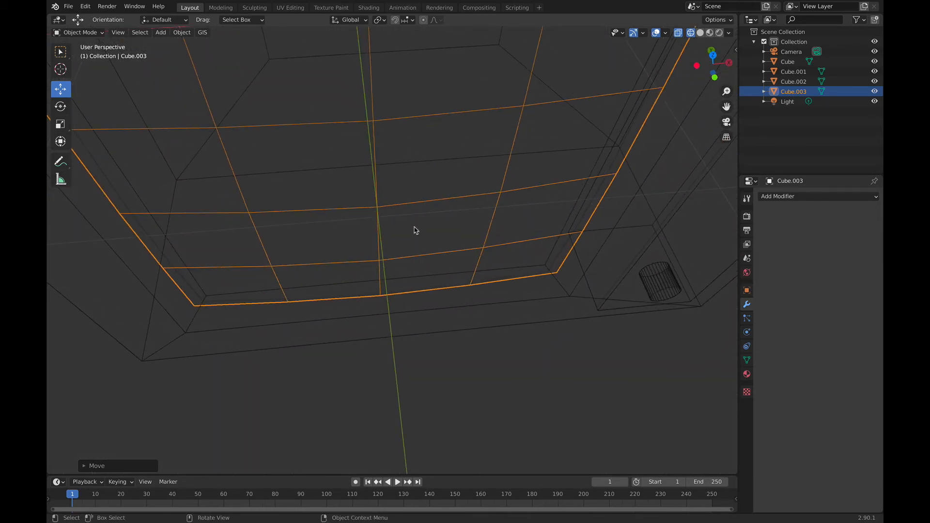
# - Switch the viewport to solid display and shade the curved screen smooth
pyautogui.click(699, 32)
pyautogui.moveTo(525, 249)
pyautogui.mouseDown(button='middle')
pyautogui.moveTo(516, 291)
pyautogui.moveTo(525, 338)
pyautogui.moveTo(463, 279)
pyautogui.moveTo(518, 150)
pyautogui.moveTo(529, 218)
pyautogui.moveTo(465, 237)
pyautogui.mouseUp(button='middle')
pyautogui.scroll(-4, 529, 218)
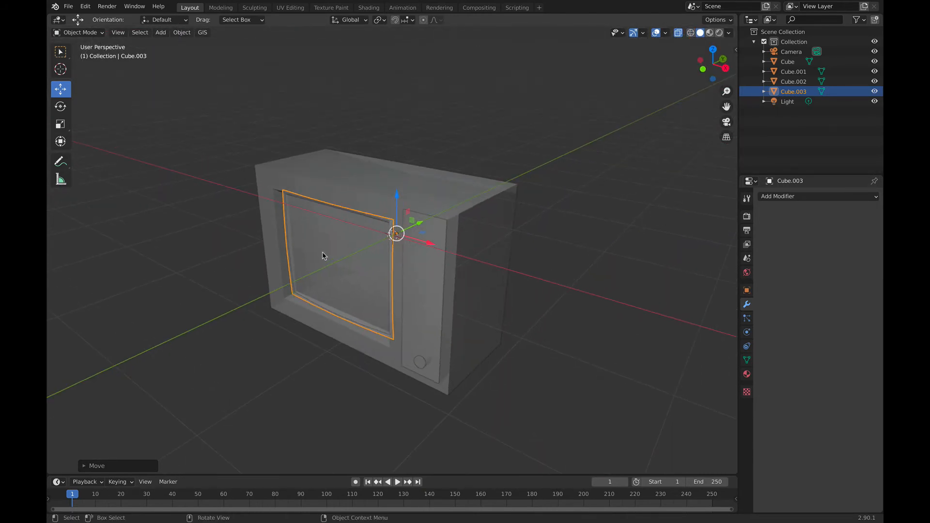
pyautogui.scroll(3, 323, 255)
pyautogui.rightClick(271, 224)
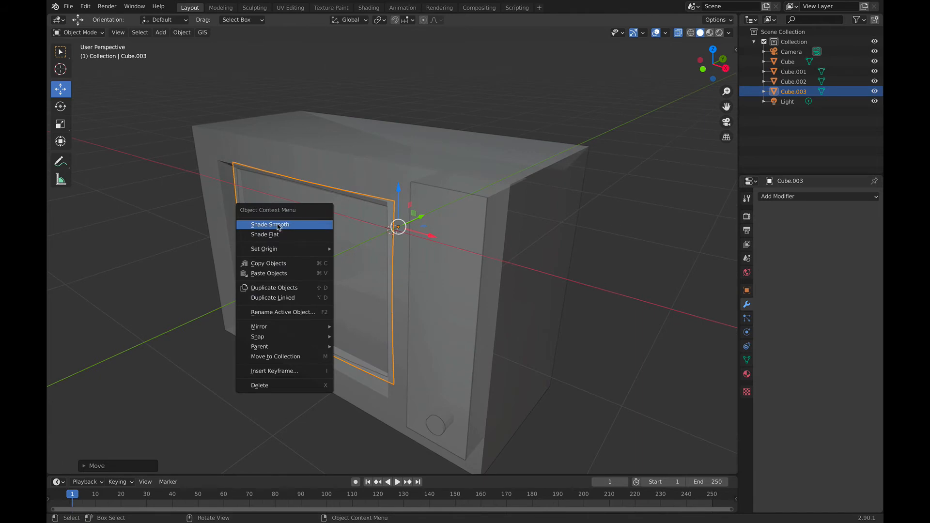
pyautogui.click(259, 225)
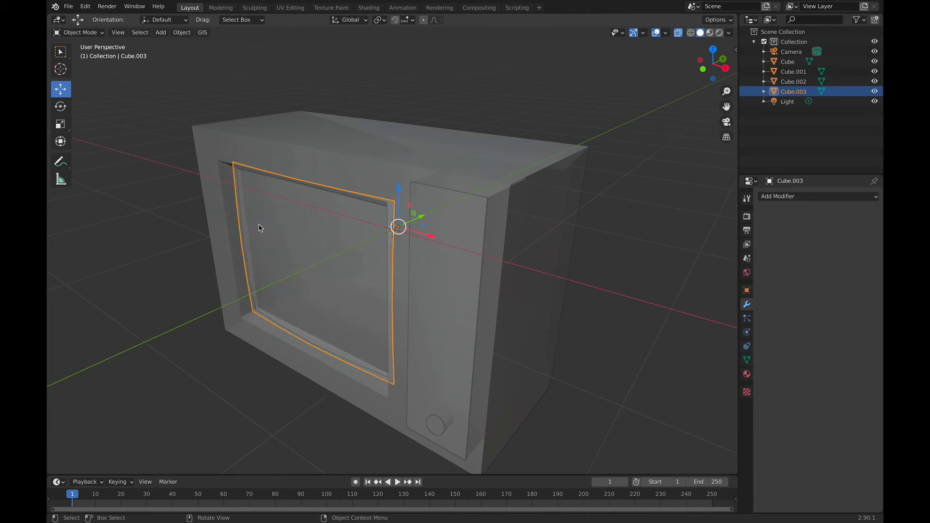
pyautogui.click(576, 348)
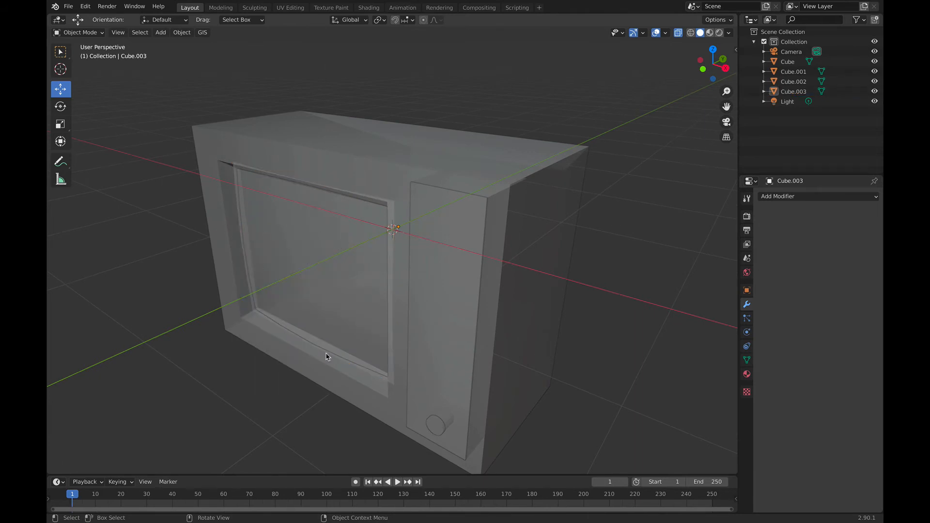
pyautogui.moveTo(326, 357); pyautogui.dragTo(333, 201, button='middle')
pyautogui.moveTo(445, 193); pyautogui.dragTo(349, 209, button='middle')
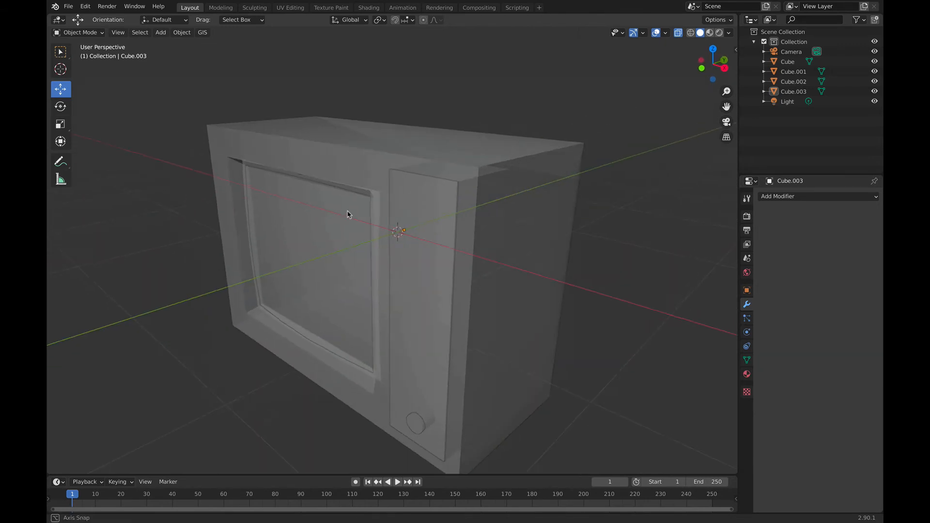
# - In the television body's Edit Mode, select the outer edge loop around the front screen opening
pyautogui.click(366, 139)
pyautogui.keyDown('shift'); pyautogui.moveTo(367, 174); pyautogui.dragTo(431, 170, button='middle'); pyautogui.keyUp('shift')
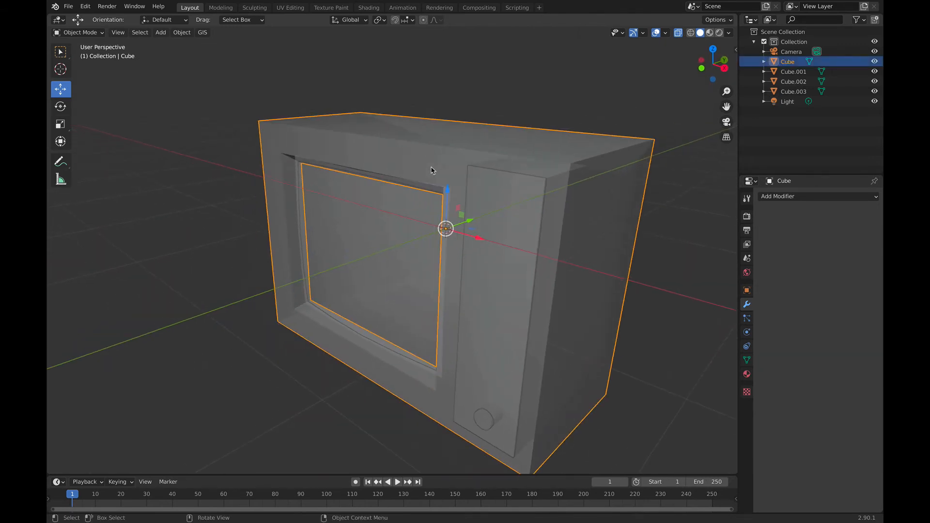
pyautogui.scroll(1, 308, 213)
pyautogui.moveTo(304, 222); pyautogui.dragTo(365, 158, button='middle')
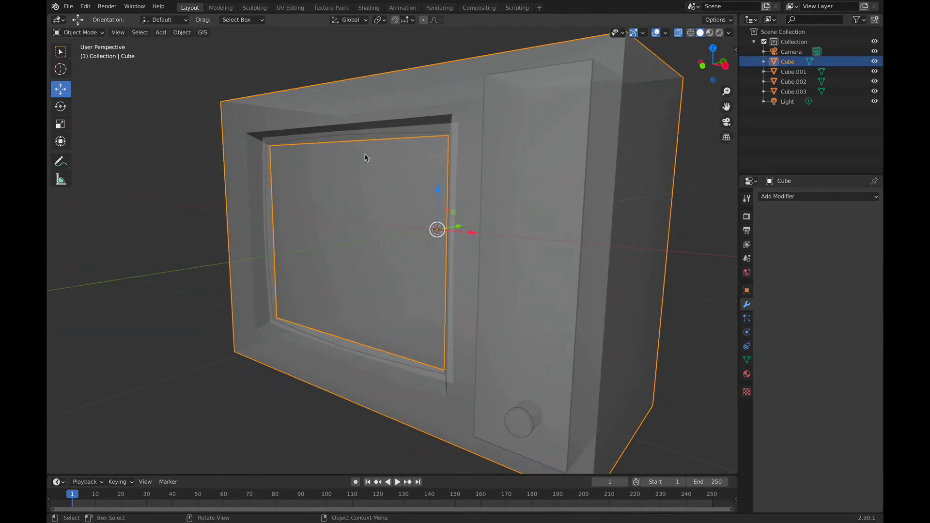
pyautogui.press('Tab')
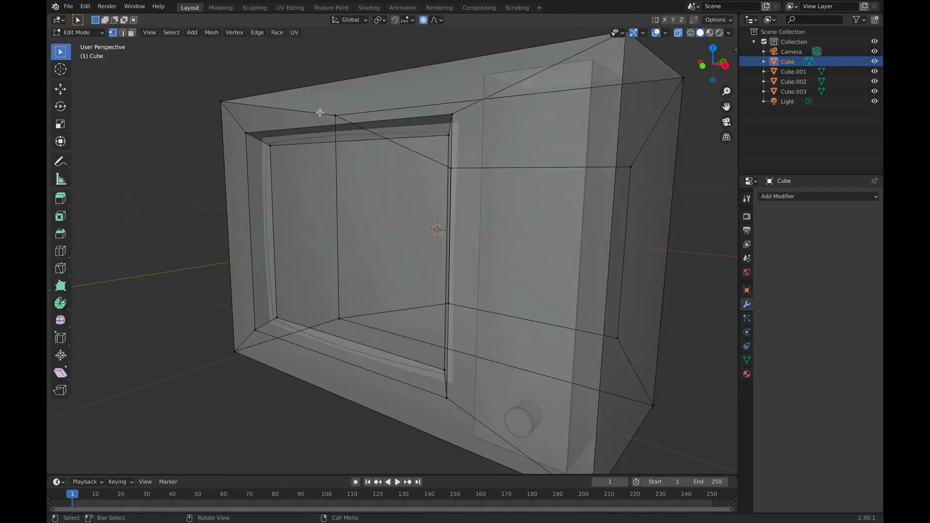
pyautogui.click(273, 131)
pyautogui.press('2')
pyautogui.click(277, 132)
pyautogui.keyDown('alt'); pyautogui.click(247, 145); pyautogui.keyUp('alt')
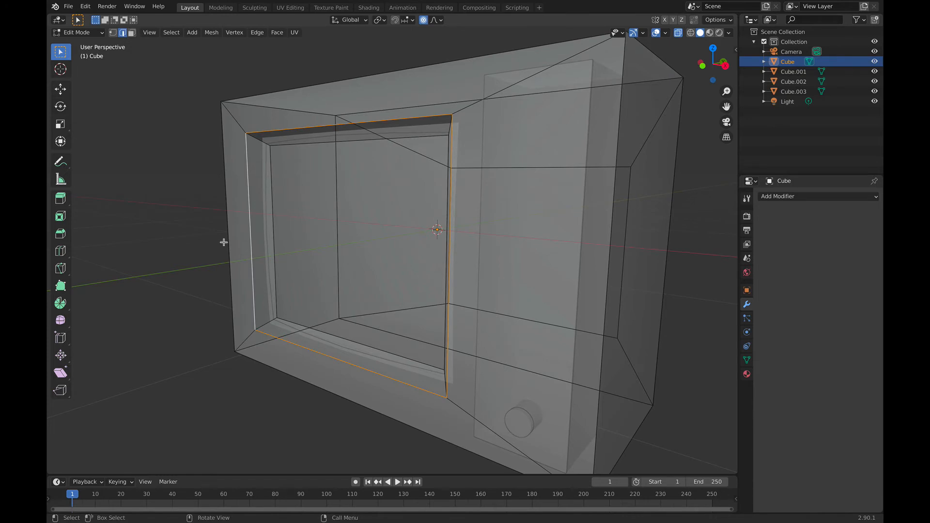
# - Bevel the selected edge loop by about 0.017 m and add a second segment to the bevel
pyautogui.click(60, 233)
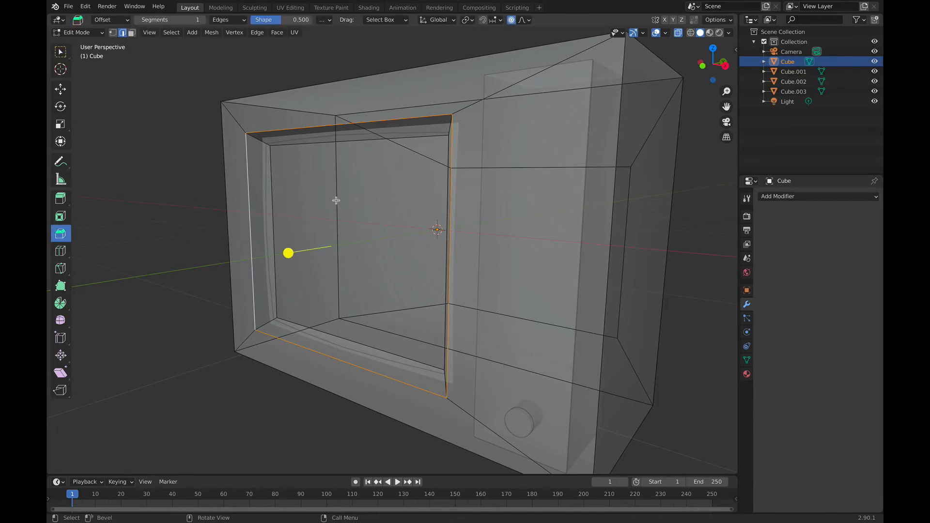
pyautogui.moveTo(288, 252); pyautogui.dragTo(284, 254)
pyautogui.click(111, 465)
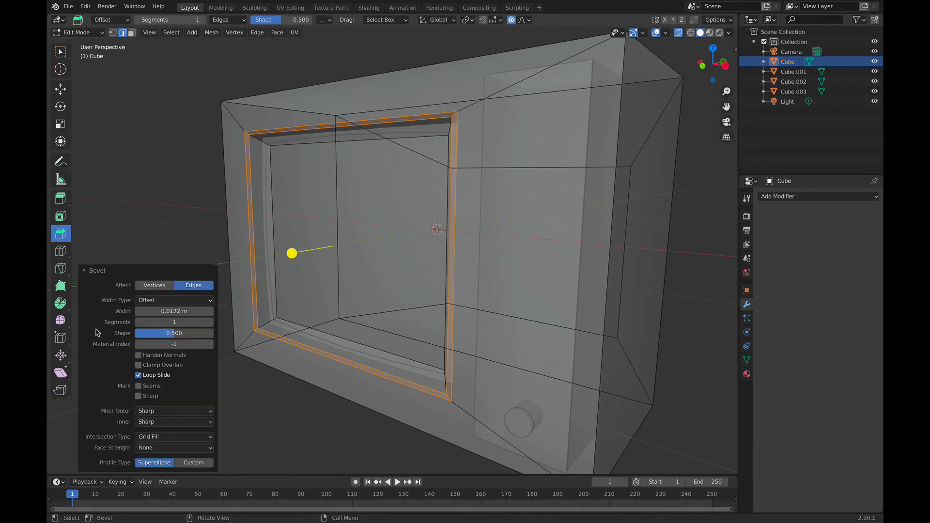
pyautogui.click(209, 323)
pyautogui.click(89, 270)
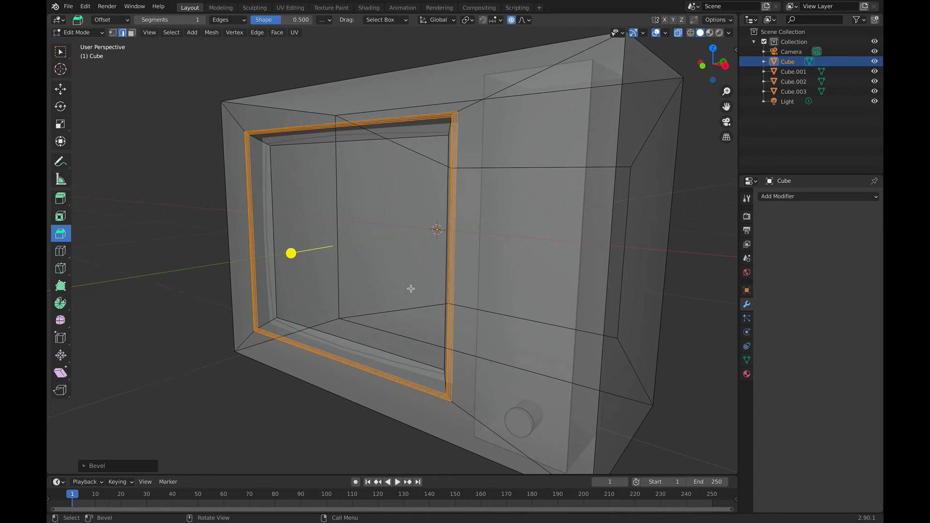
# - Return to Object Mode and shade the television body smooth
pyautogui.press('Tab')
pyautogui.click(191, 220)
pyautogui.moveTo(256, 369); pyautogui.dragTo(314, 378, button='middle')
pyautogui.moveTo(526, 301); pyautogui.dragTo(448, 296, button='middle')
pyautogui.rightClick(295, 127)
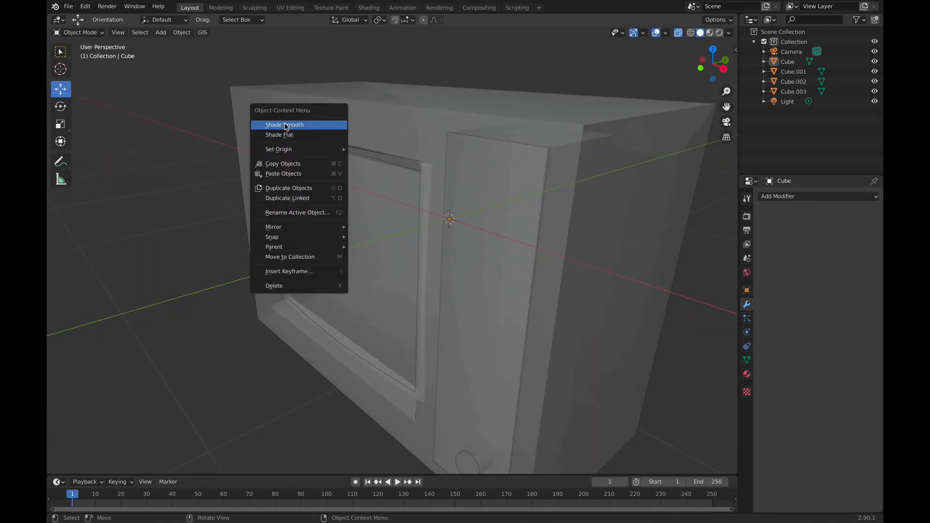
pyautogui.click(286, 125)
pyautogui.moveTo(342, 239); pyautogui.dragTo(359, 178, button='middle')
pyautogui.click(388, 112)
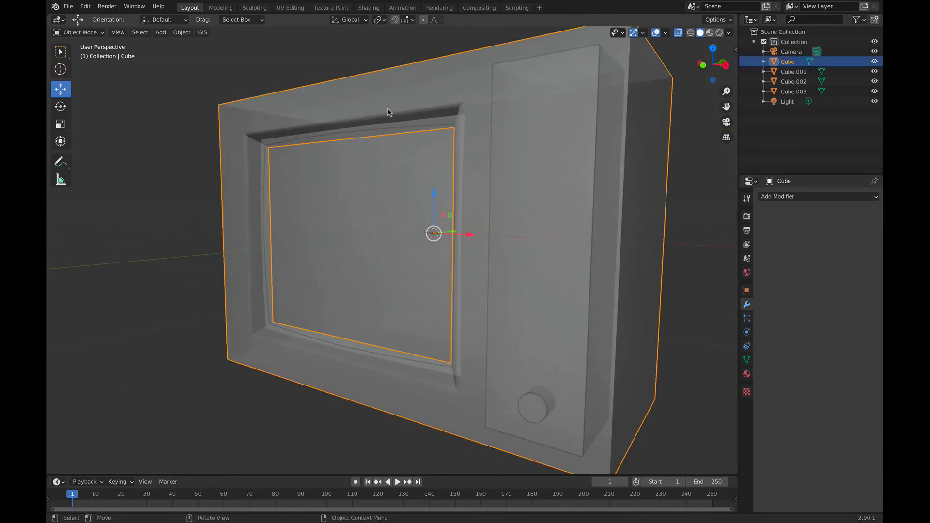
pyautogui.rightClick(386, 100)
pyautogui.click(386, 100)
pyautogui.click(214, 154)
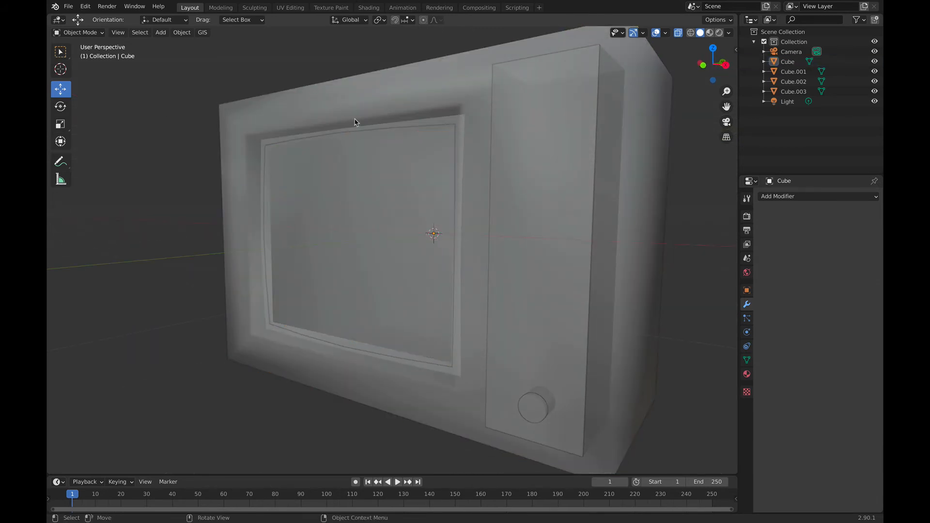
# - Enable Auto Smooth at 30° in the television body's normals settings and inspect the shading around the screen frame
pyautogui.click(606, 65)
pyautogui.scroll(-3, 459, 168)
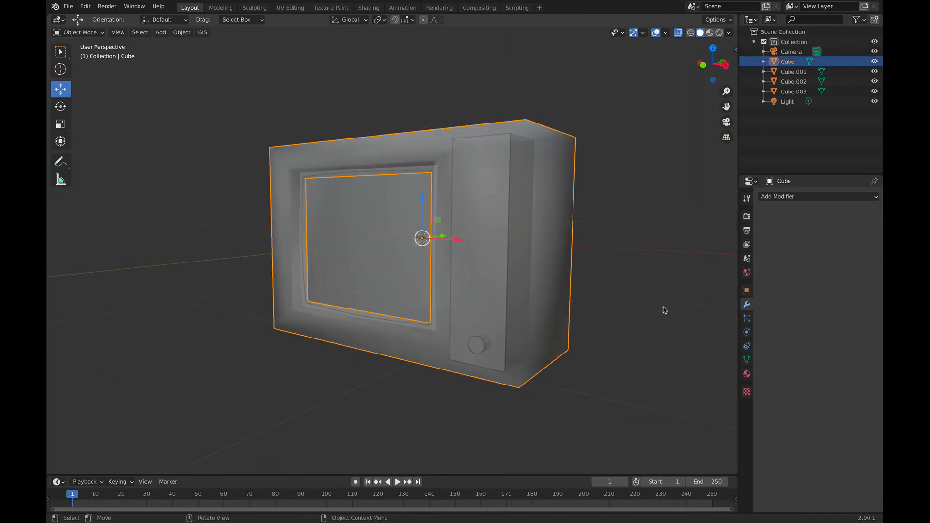
pyautogui.click(746, 359)
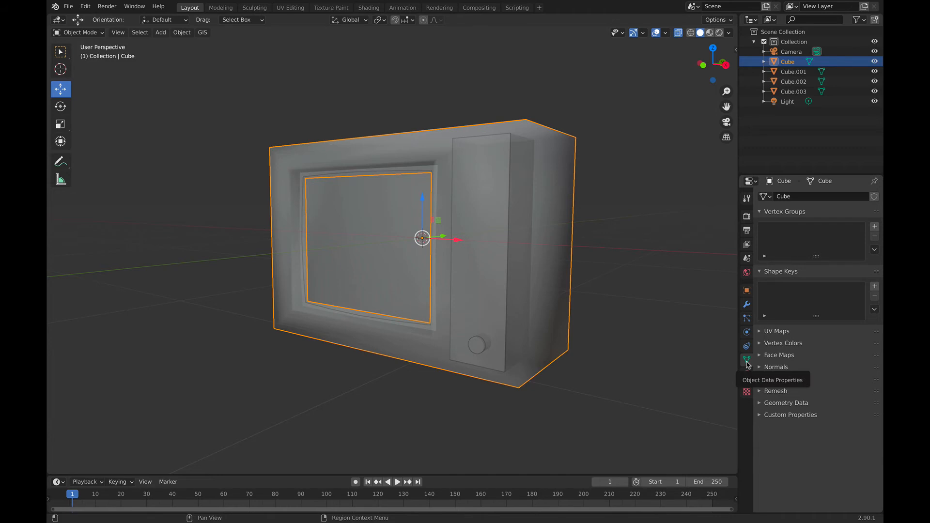
pyautogui.click(780, 368)
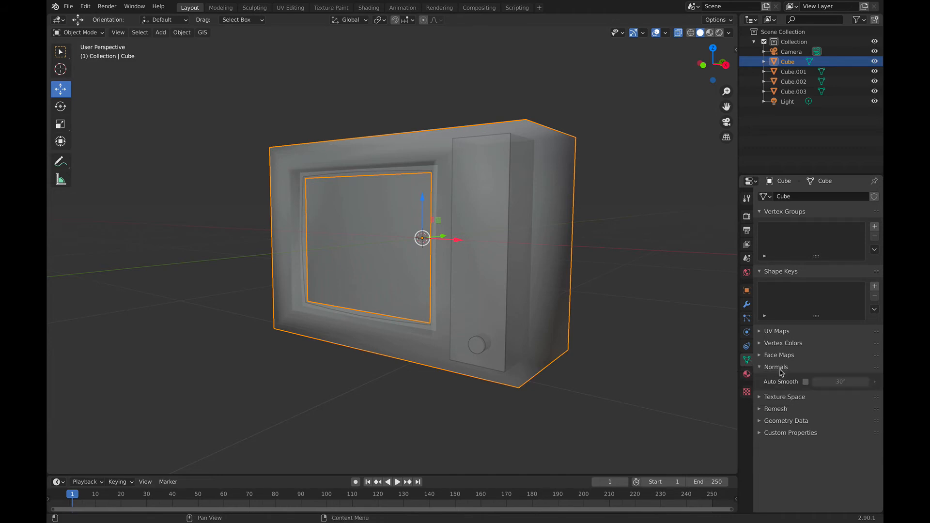
pyautogui.click(805, 382)
pyautogui.moveTo(278, 174)
pyautogui.mouseDown(button='middle')
pyautogui.moveTo(286, 187)
pyautogui.moveTo(509, 196)
pyautogui.mouseUp(button='middle')
pyautogui.scroll(5, 340, 183)
pyautogui.moveTo(481, 298); pyautogui.dragTo(268, 186, button='middle')
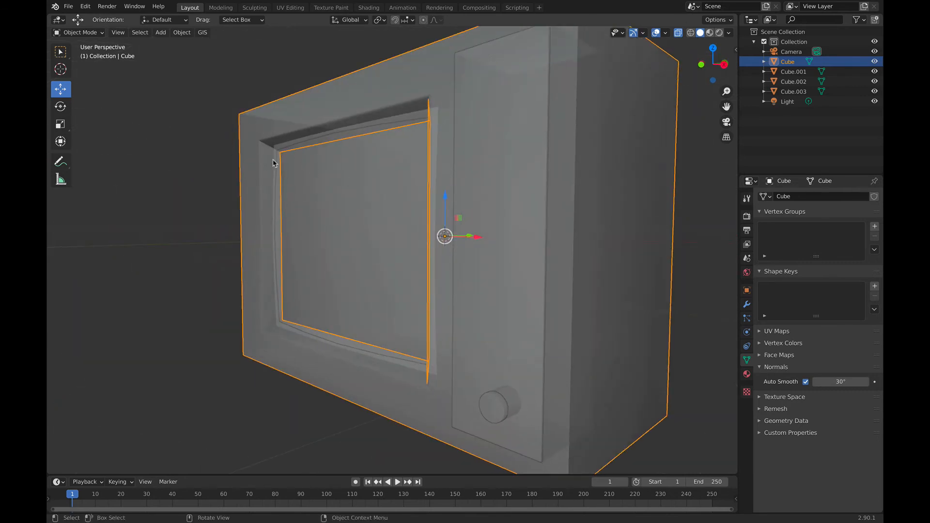
pyautogui.click(275, 402)
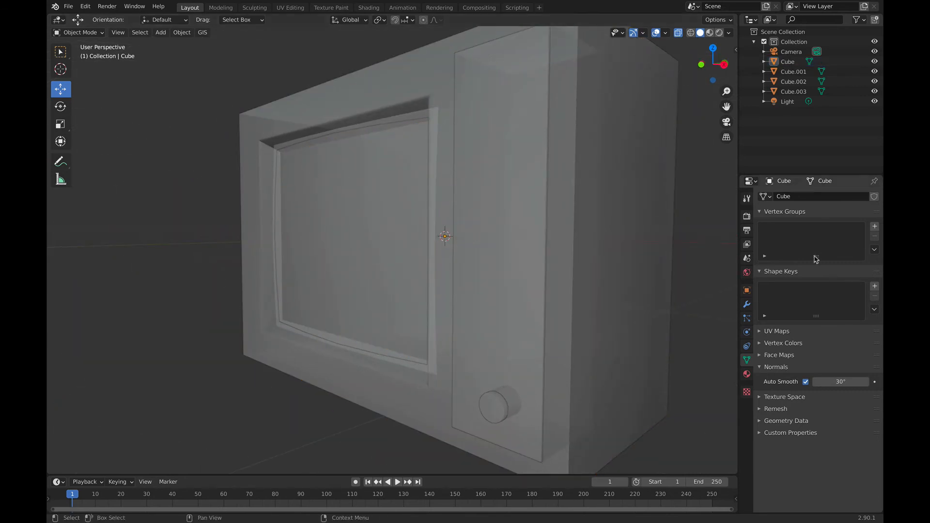
pyautogui.moveTo(332, 241); pyautogui.dragTo(600, 144, button='middle')
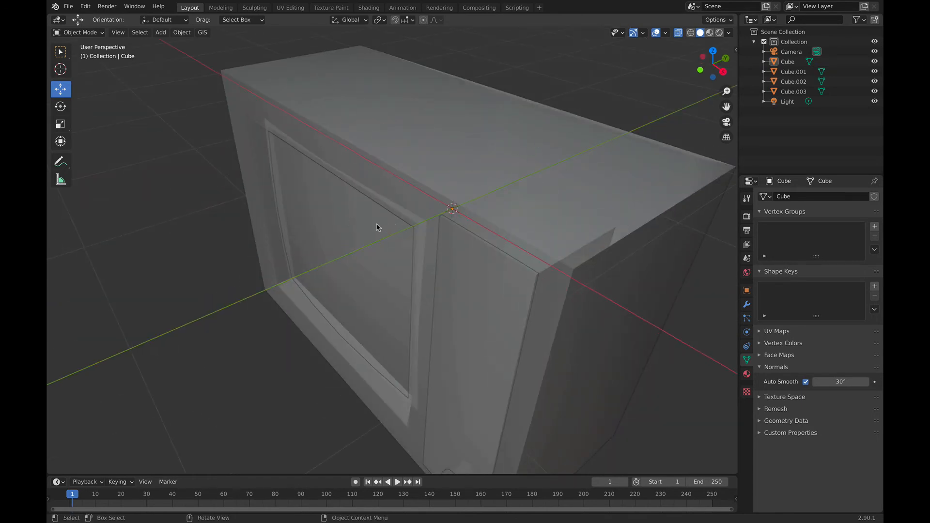
# - In the television body's Edit Mode, select the outer edge loop around its front face and bevel it by about 0.0154 m
pyautogui.moveTo(442, 210); pyautogui.dragTo(512, 206, button='middle')
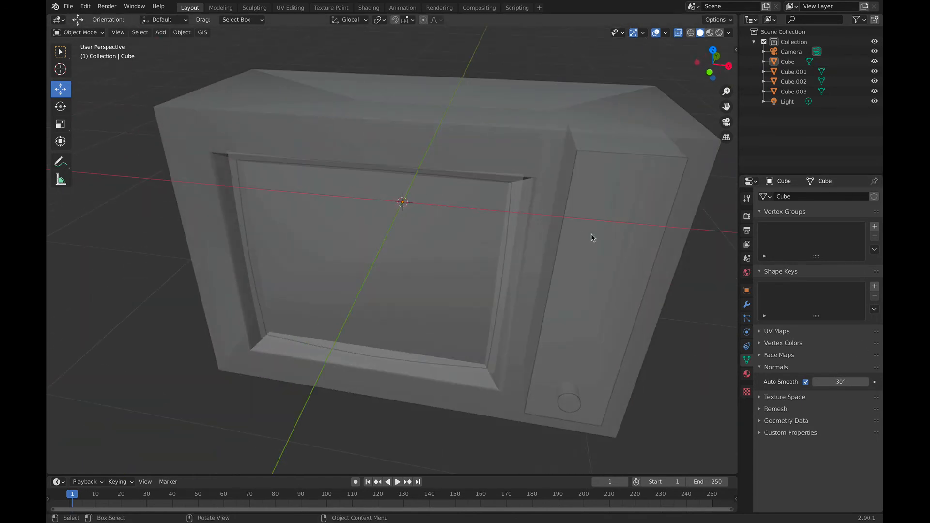
pyautogui.moveTo(591, 237); pyautogui.dragTo(509, 249, button='middle')
pyautogui.click(376, 129)
pyautogui.press('Tab')
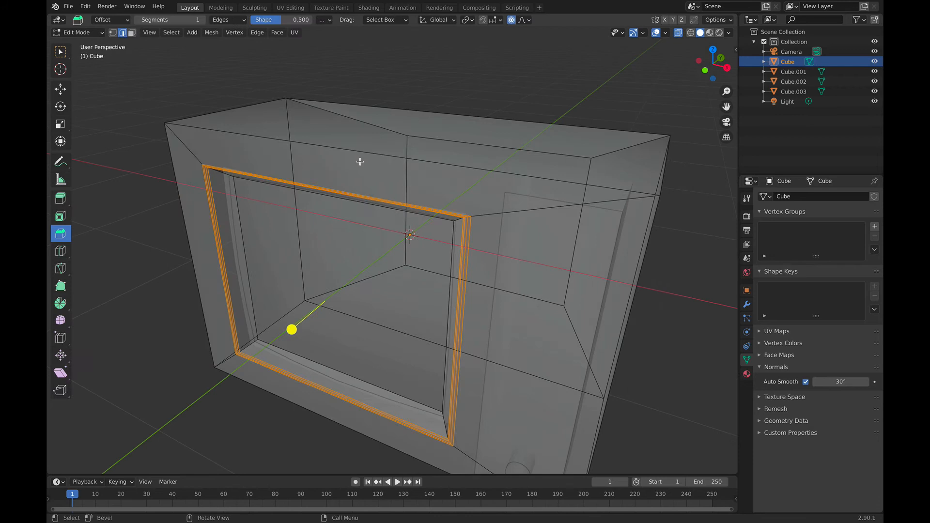
pyautogui.keyDown('alt'); pyautogui.keyDown('shift'); pyautogui.click(294, 141); pyautogui.keyUp('shift'); pyautogui.keyUp('alt')
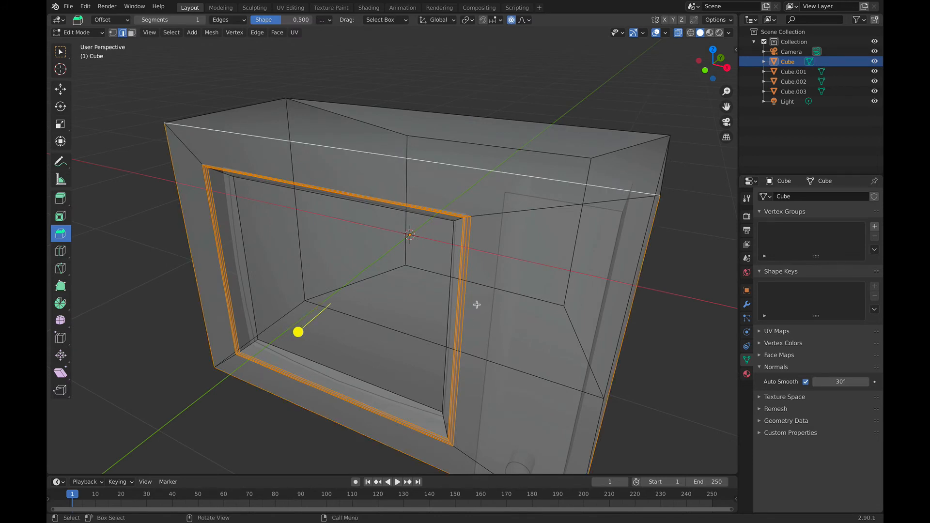
pyautogui.hotkey('alt', 'a')
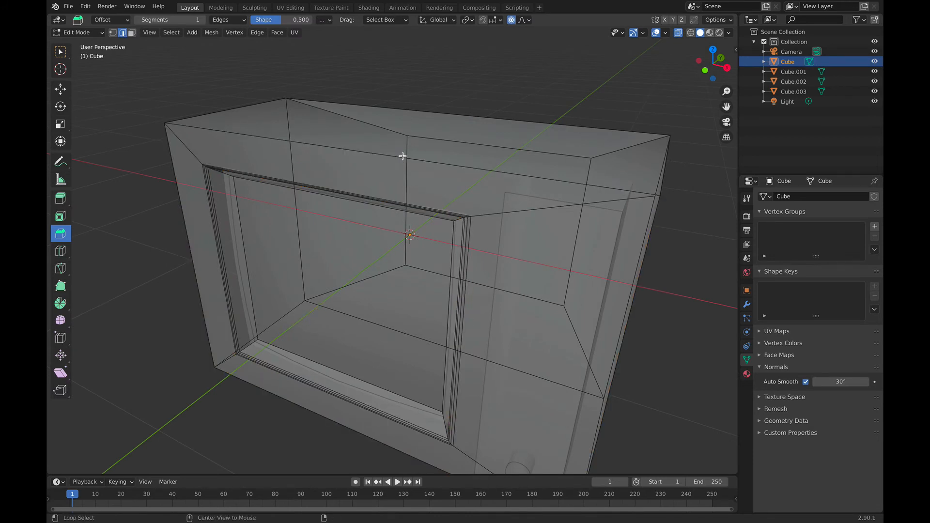
pyautogui.keyDown('alt'); pyautogui.click(386, 156); pyautogui.keyUp('alt')
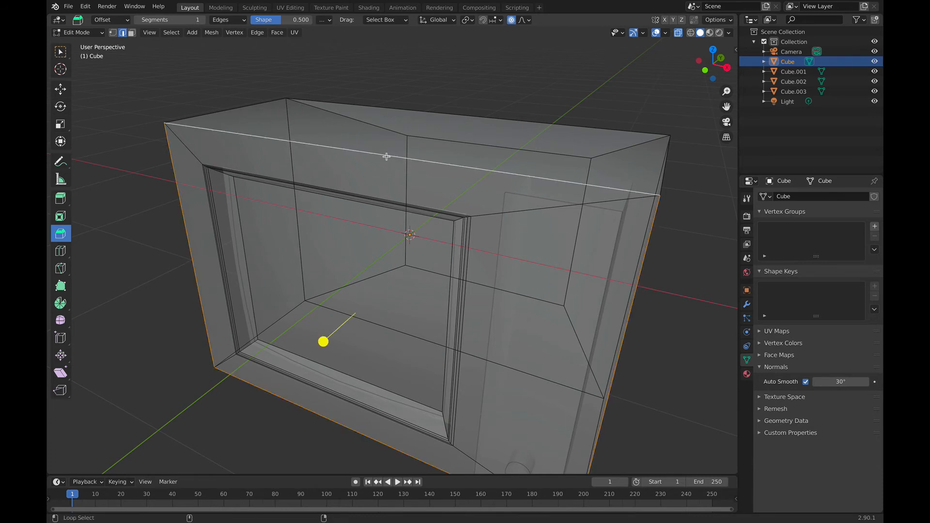
pyautogui.moveTo(386, 156); pyautogui.dragTo(514, 281, button='middle')
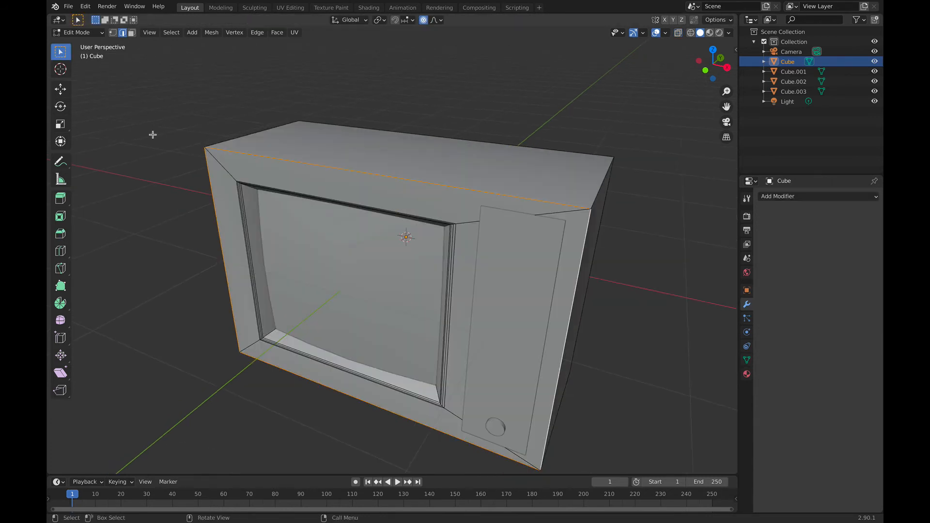
pyautogui.click(62, 233)
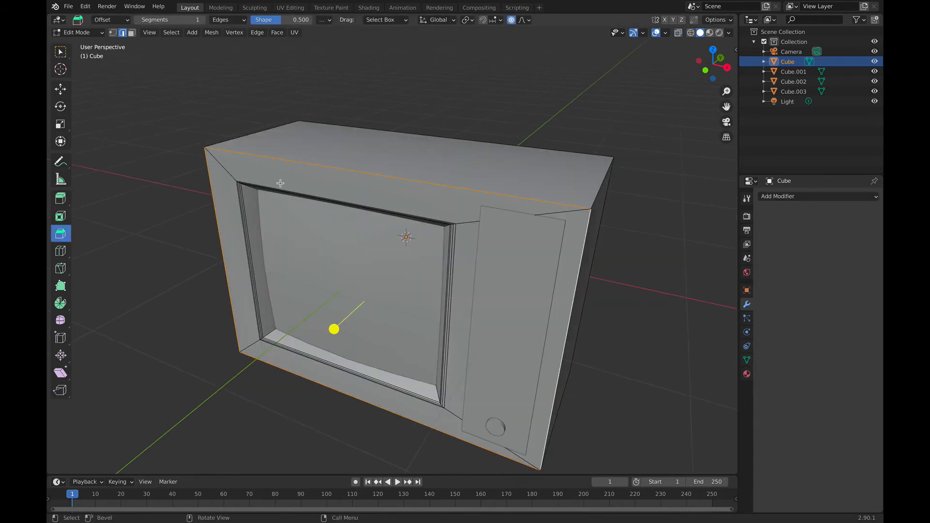
pyautogui.moveTo(333, 329); pyautogui.dragTo(335, 330)
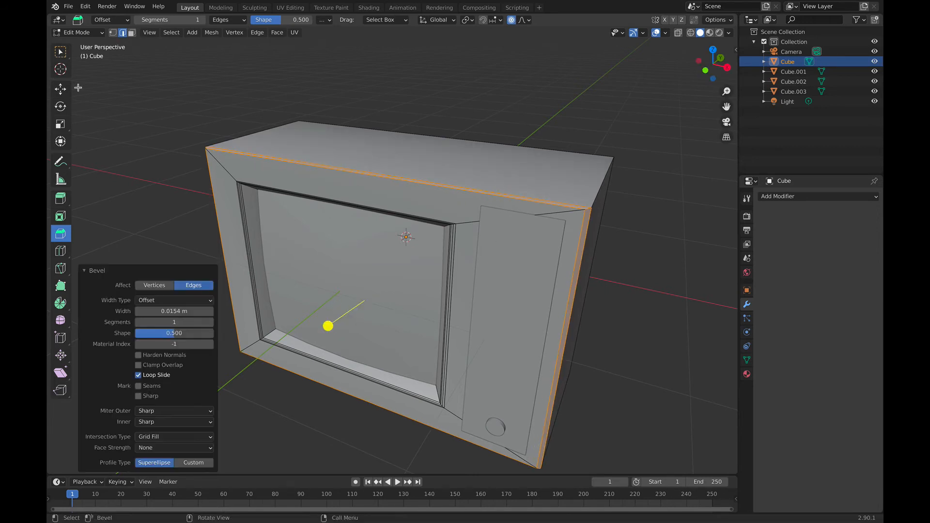
# - With proportional editing off, nudge the beveled front edge on the side-panel side slightly along X and return to Object Mode
pyautogui.press('w')
pyautogui.click(574, 258)
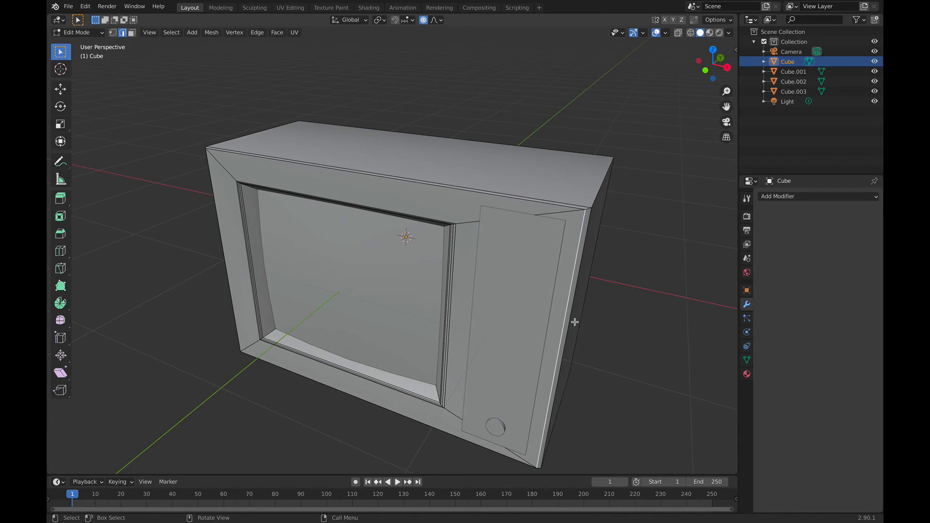
pyautogui.click(705, 71)
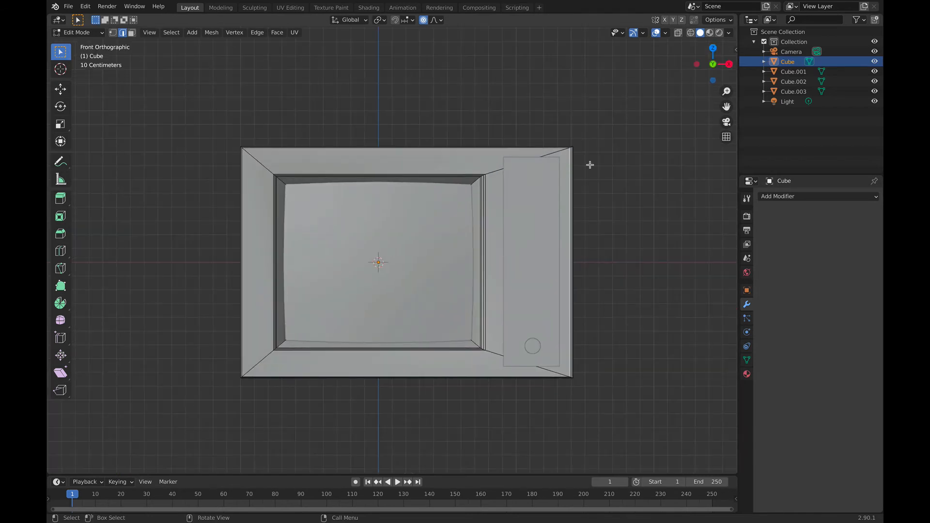
pyautogui.click(61, 89)
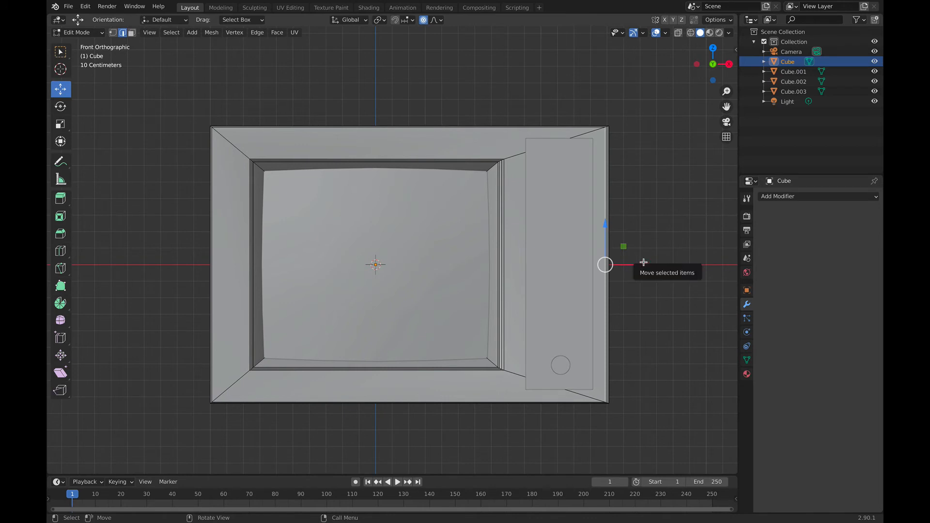
pyautogui.moveTo(647, 266); pyautogui.dragTo(647, 262)
pyautogui.hotkey('ctrl', 'z')
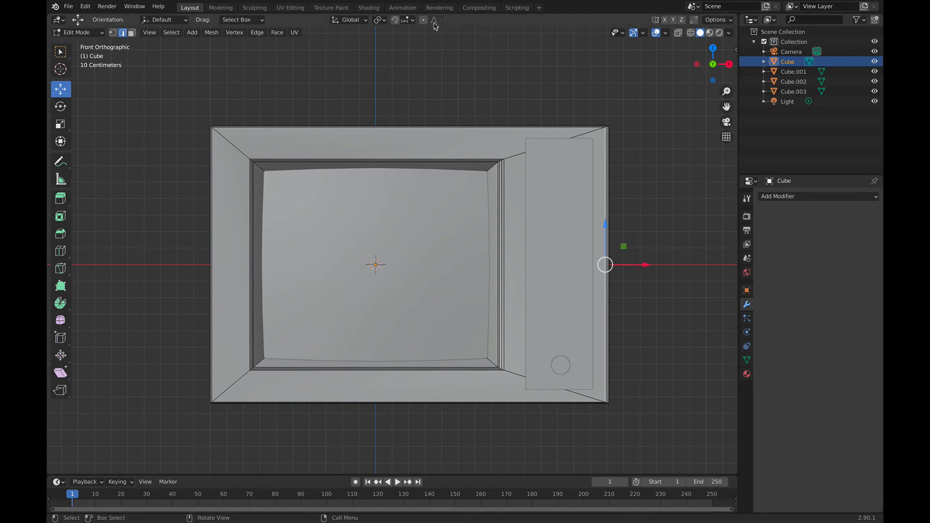
pyautogui.moveTo(646, 263); pyautogui.dragTo(647, 263)
pyautogui.press('Tab')
pyautogui.click(655, 187)
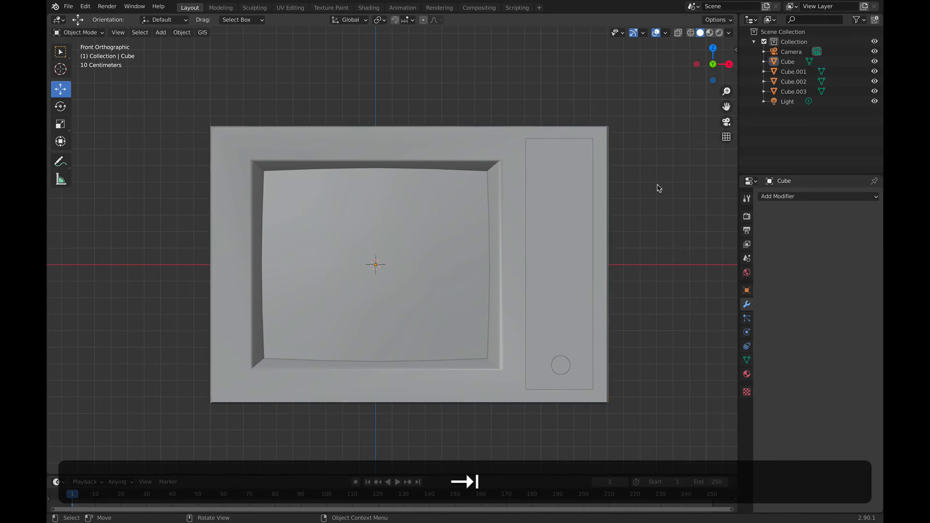
pyautogui.moveTo(655, 187); pyautogui.dragTo(564, 272, button='middle')
pyautogui.moveTo(601, 327)
pyautogui.mouseDown(button='middle')
pyautogui.moveTo(595, 301)
pyautogui.moveTo(566, 277)
pyautogui.moveTo(599, 330)
pyautogui.mouseUp(button='middle')
pyautogui.moveTo(427, 376); pyautogui.dragTo(444, 377, button='middle')
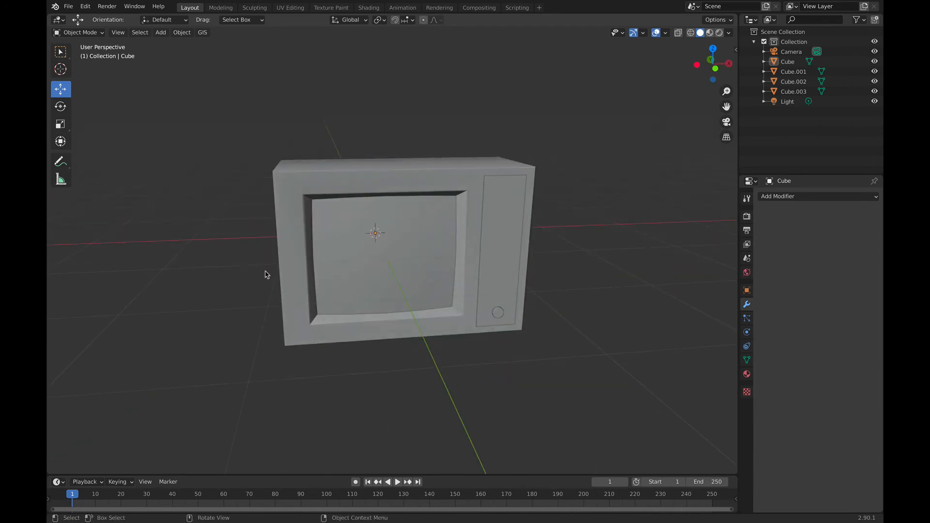
# - Add a cube, flatten it along Z into a thin slab, and scale it up uniformly by about 3.112
pyautogui.hotkey('shift', 'a')
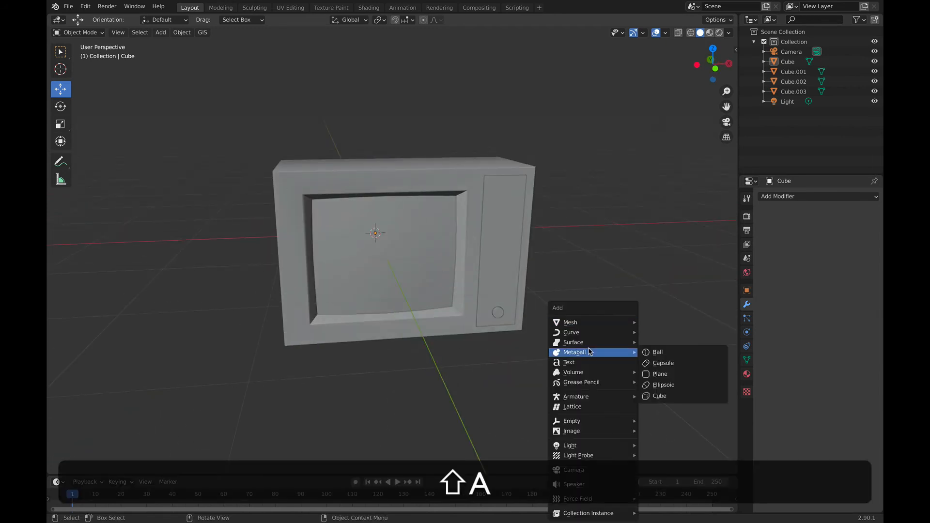
pyautogui.moveTo(592, 323)
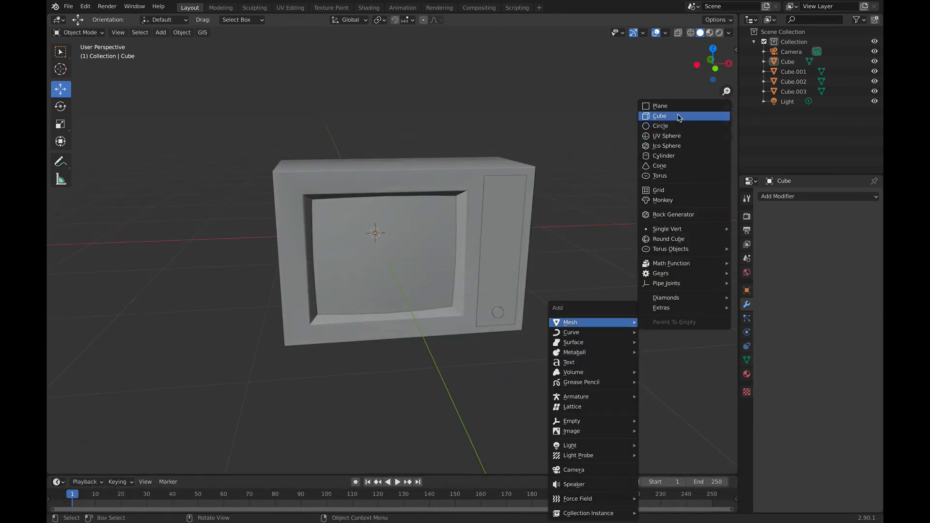
pyautogui.click(673, 116)
pyautogui.press('s')
pyautogui.press('z')
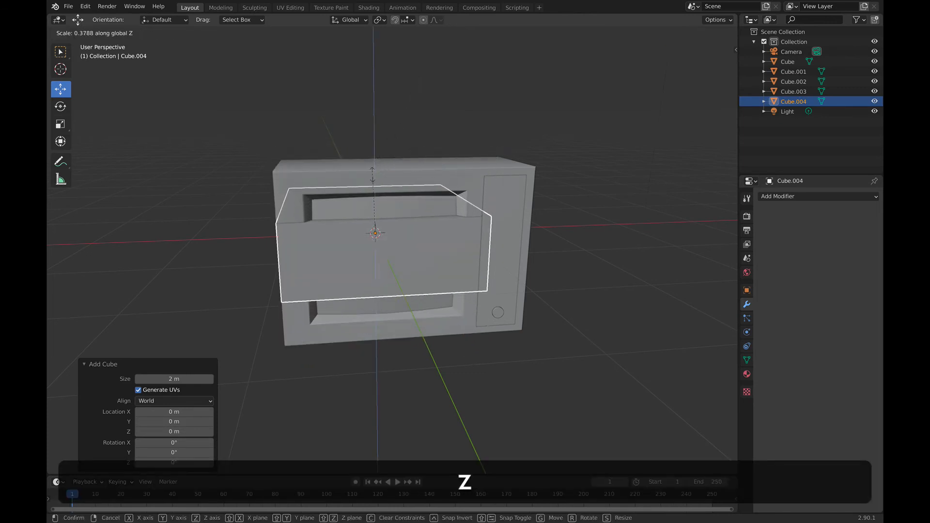
pyautogui.click(371, 225)
pyautogui.press('s')
pyautogui.click(537, 271)
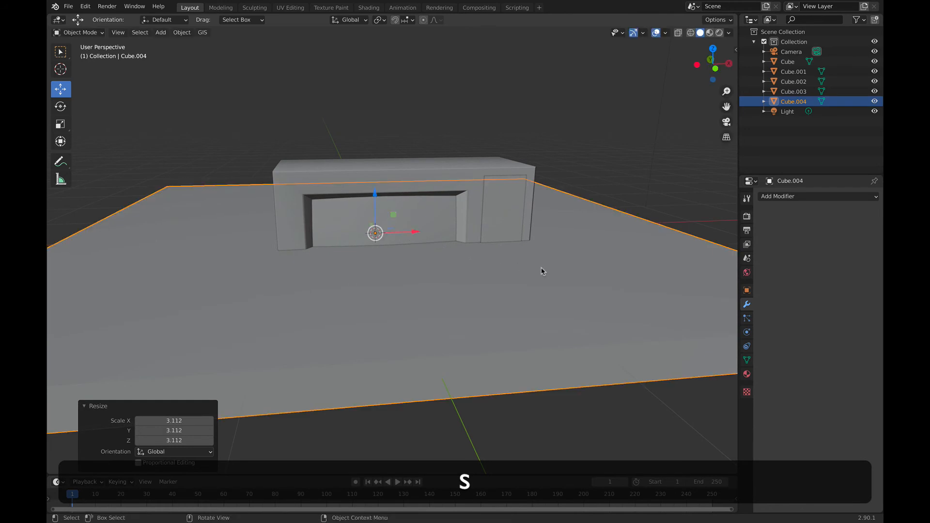
# - In Edit Mode with X-ray on, shorten the slab's depth by moving its back and front vertices inward along Y
pyautogui.click(712, 49)
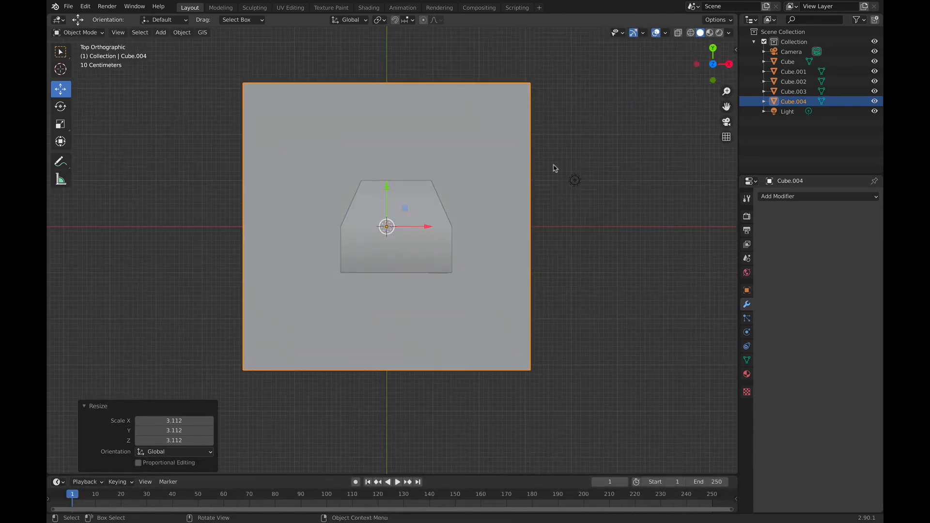
pyautogui.press('Tab')
pyautogui.moveTo(229, 65); pyautogui.dragTo(584, 114)
pyautogui.press('1')
pyautogui.moveTo(387, 82); pyautogui.dragTo(388, 122)
pyautogui.press('super+z')
pyautogui.click(677, 33)
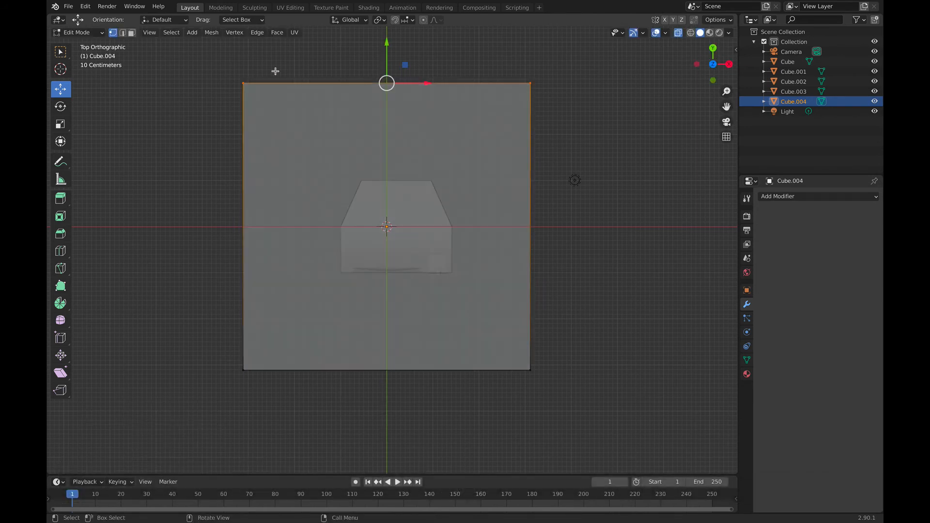
pyautogui.moveTo(217, 68); pyautogui.dragTo(587, 121)
pyautogui.moveTo(392, 45); pyautogui.dragTo(391, 106)
pyautogui.moveTo(605, 412); pyautogui.dragTo(242, 288)
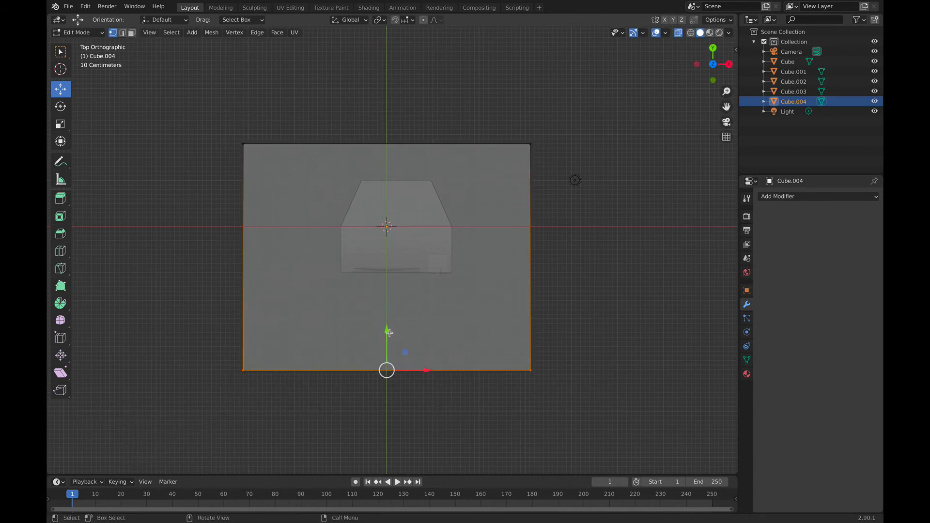
pyautogui.moveTo(389, 333); pyautogui.dragTo(399, 242)
pyautogui.press('Tab')
# - Lower the slab by about 0.97 m along Z so it sits beneath the television
pyautogui.moveTo(572, 330); pyautogui.dragTo(606, 221, button='middle')
pyautogui.click(703, 63)
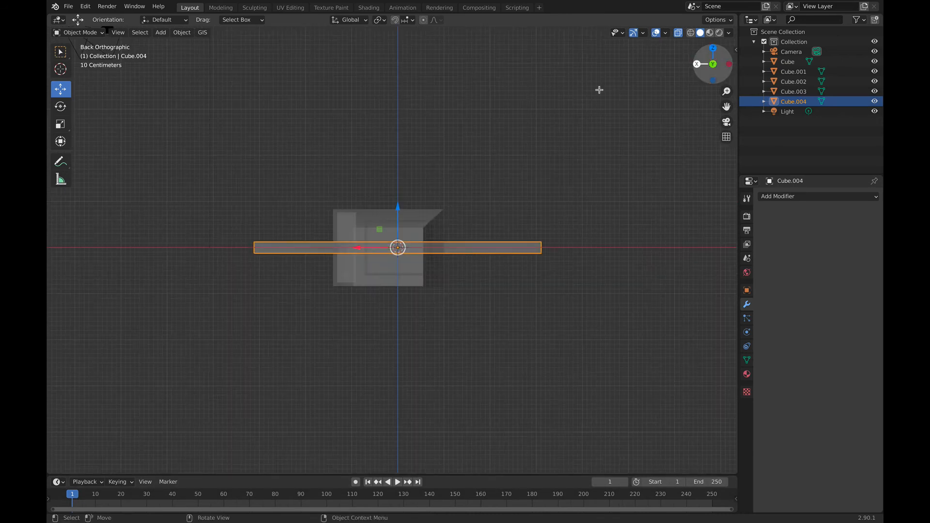
pyautogui.click(712, 63)
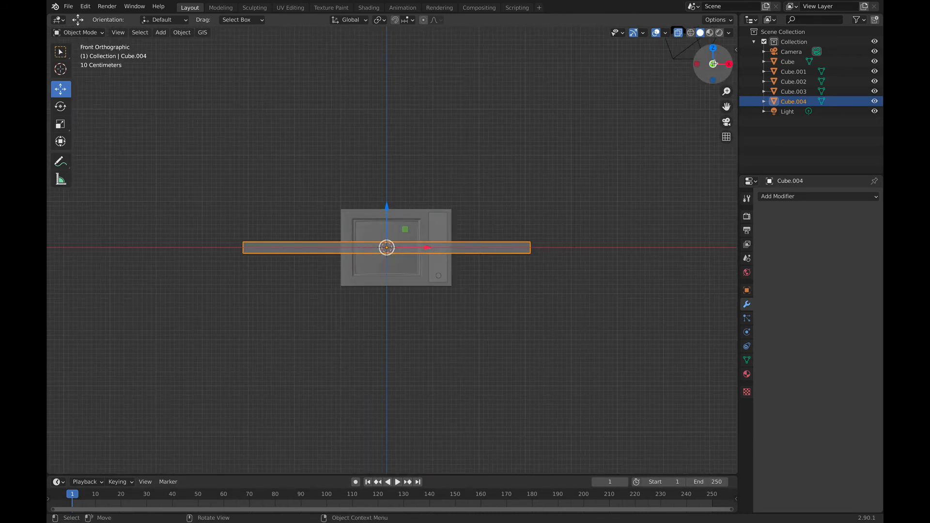
pyautogui.moveTo(388, 206); pyautogui.dragTo(382, 261)
pyautogui.scroll(8, 376, 326)
pyautogui.scroll(6, 435, 271)
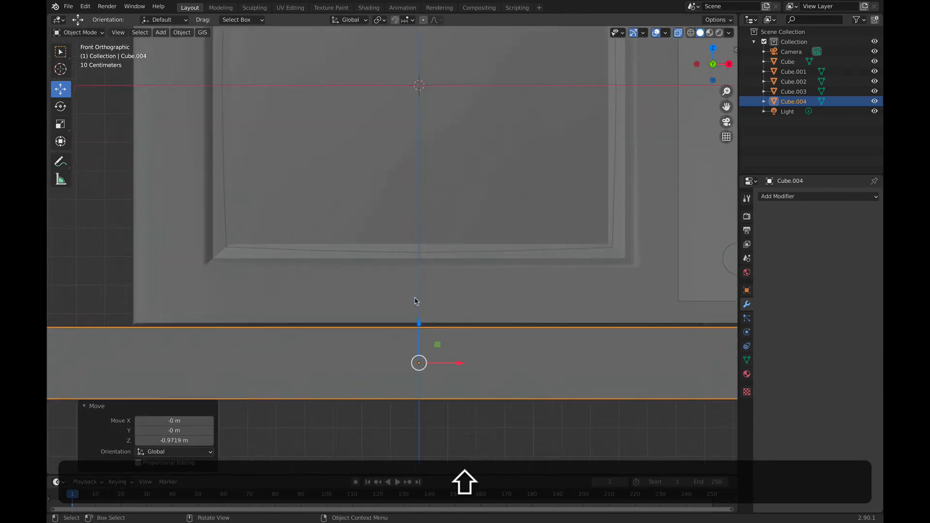
# - Fine-tune the slab's height in the front view, raising it about 0.015 m to meet the television's bottom edge
pyautogui.moveTo(432, 357); pyautogui.dragTo(432, 350)
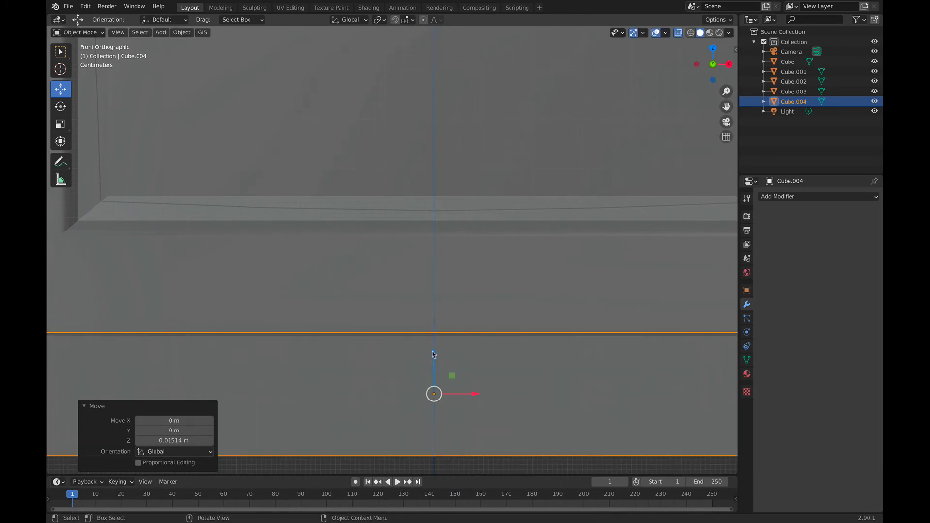
pyautogui.scroll(6, 432, 353)
pyautogui.keyDown('shift'); pyautogui.moveTo(434, 296); pyautogui.dragTo(337, 114, button='middle'); pyautogui.keyUp('shift')
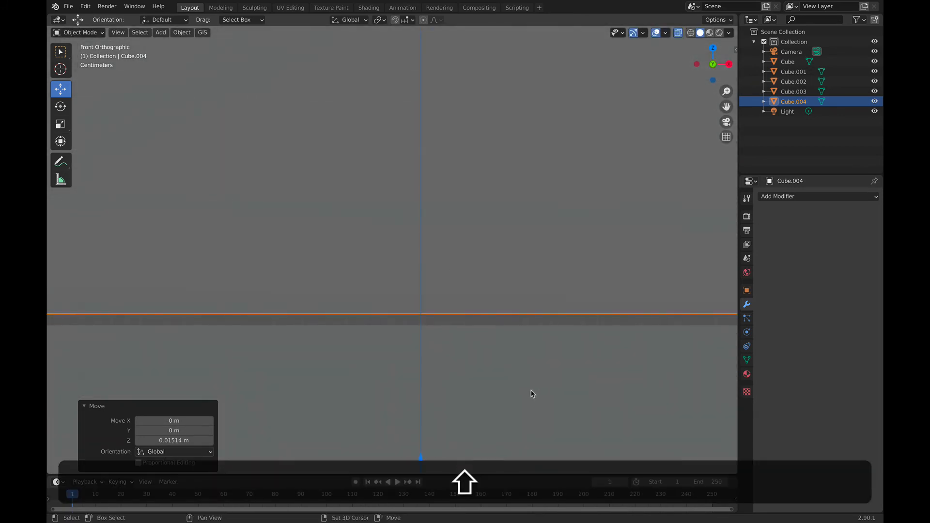
pyautogui.keyDown('shift'); pyautogui.moveTo(531, 390); pyautogui.dragTo(532, 355, button='middle'); pyautogui.keyUp('shift')
pyautogui.moveTo(420, 424); pyautogui.dragTo(420, 425)
pyautogui.scroll(-6, 453, 265)
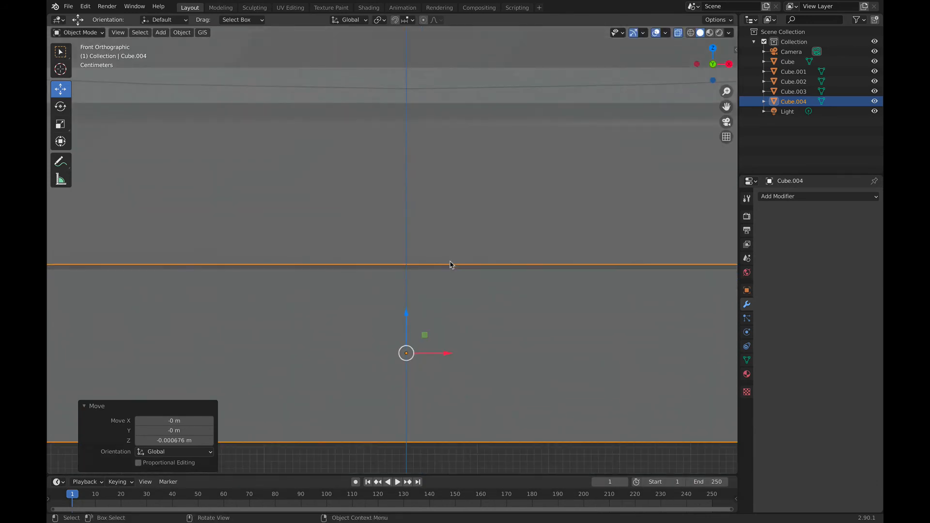
pyautogui.click(462, 406)
pyautogui.scroll(-5, 450, 306)
pyautogui.moveTo(451, 272); pyautogui.dragTo(460, 297, button='middle')
pyautogui.scroll(-4, 460, 296)
pyautogui.moveTo(405, 336); pyautogui.dragTo(367, 296, button='middle')
# - In Edit Mode, move the slab's left-end vertices inward along X to shorten that side, then return to Object Mode
pyautogui.click(301, 238)
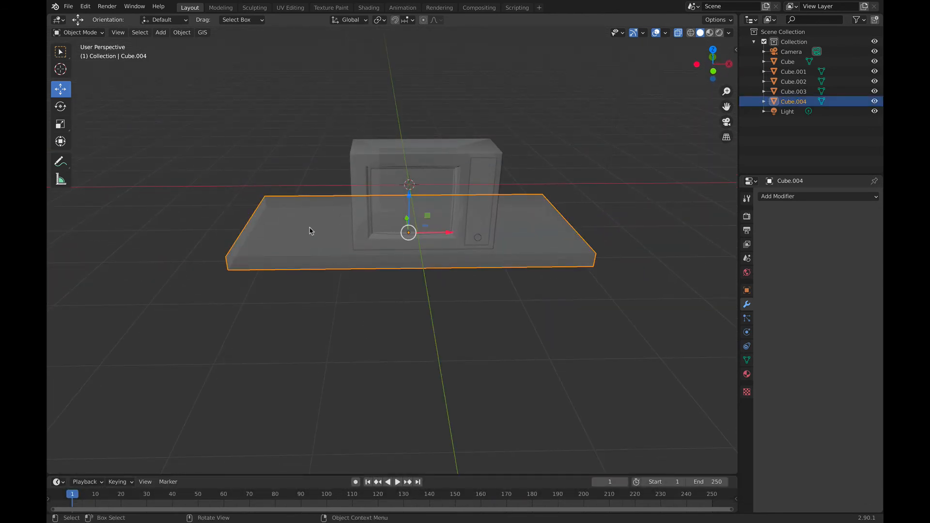
pyautogui.press('Tab')
pyautogui.moveTo(188, 161); pyautogui.dragTo(228, 274)
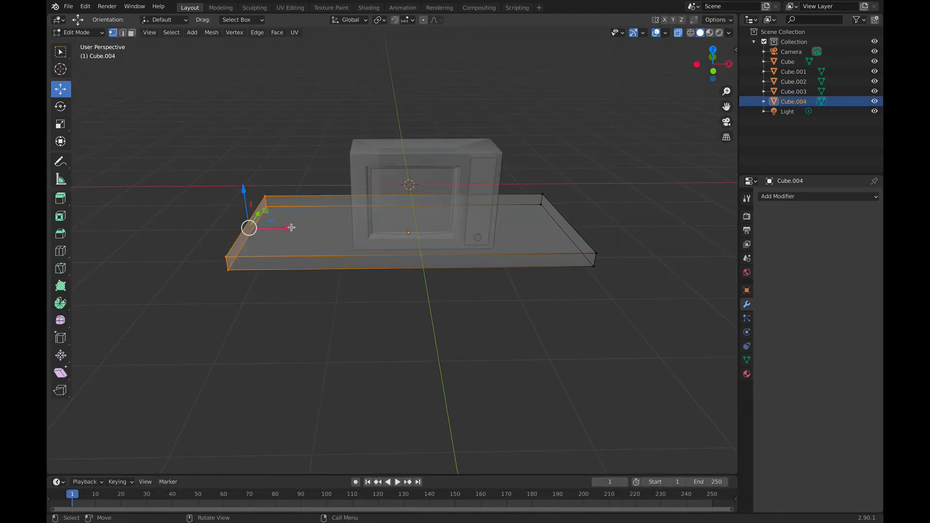
pyautogui.moveTo(291, 227); pyautogui.dragTo(341, 235)
pyautogui.press('Tab')
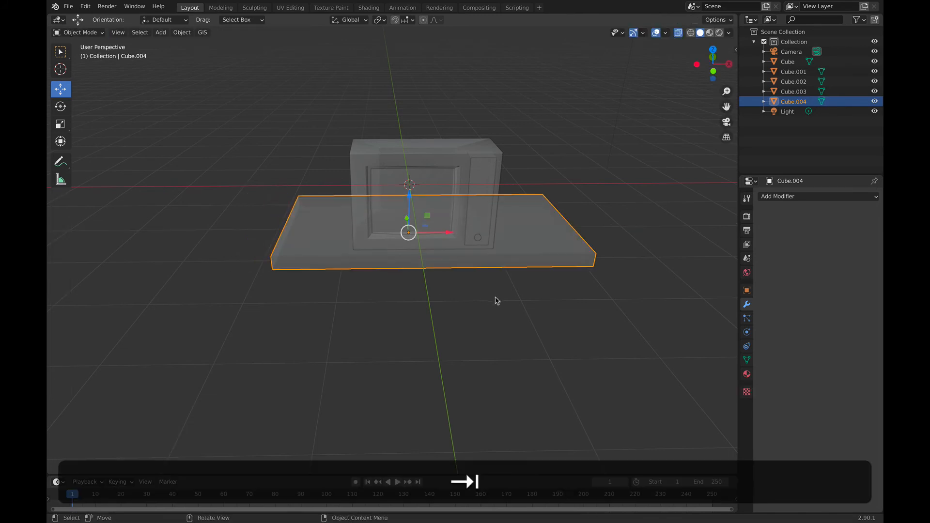
pyautogui.click(499, 299)
pyautogui.click(547, 219)
pyautogui.moveTo(537, 300); pyautogui.dragTo(535, 270, button='middle')
pyautogui.press('super+z')
pyautogui.press('super+z')
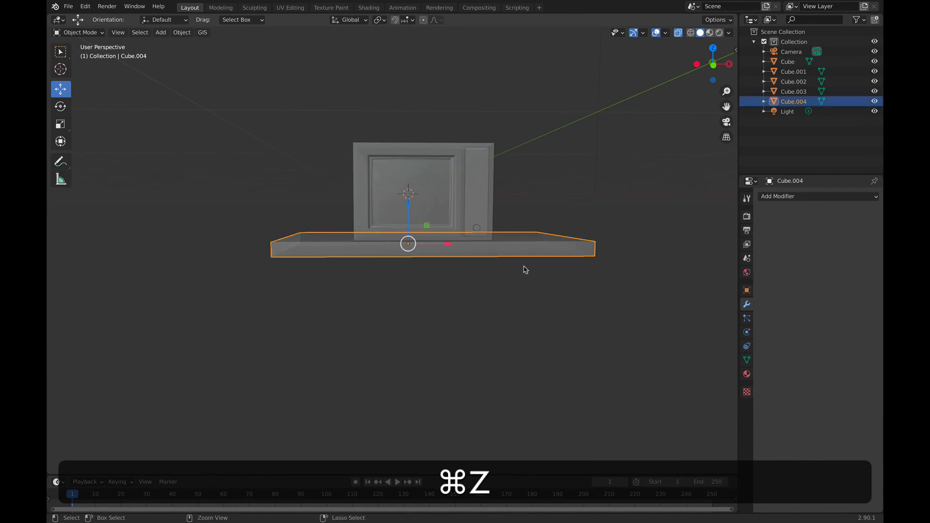
# - Select all of the slab's vertices in Edit Mode, scale them down along X, and return to Object Mode
pyautogui.press('Tab')
pyautogui.keyDown('shift'); pyautogui.moveTo(629, 290); pyautogui.dragTo(524, 209); pyautogui.keyUp('shift')
pyautogui.press('s')
pyautogui.press('x')
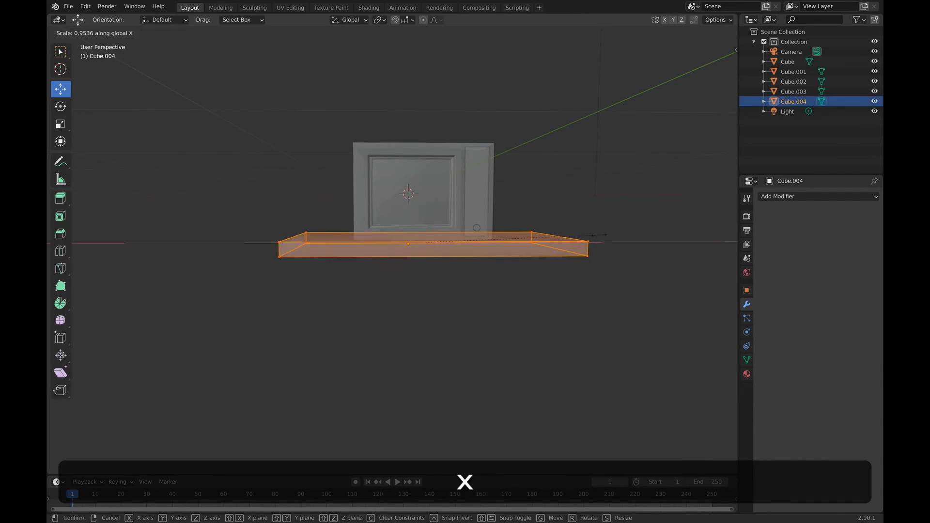
pyautogui.click(561, 296)
pyautogui.press('Tab')
pyautogui.click(560, 296)
pyautogui.moveTo(405, 276); pyautogui.dragTo(402, 321, button='middle')
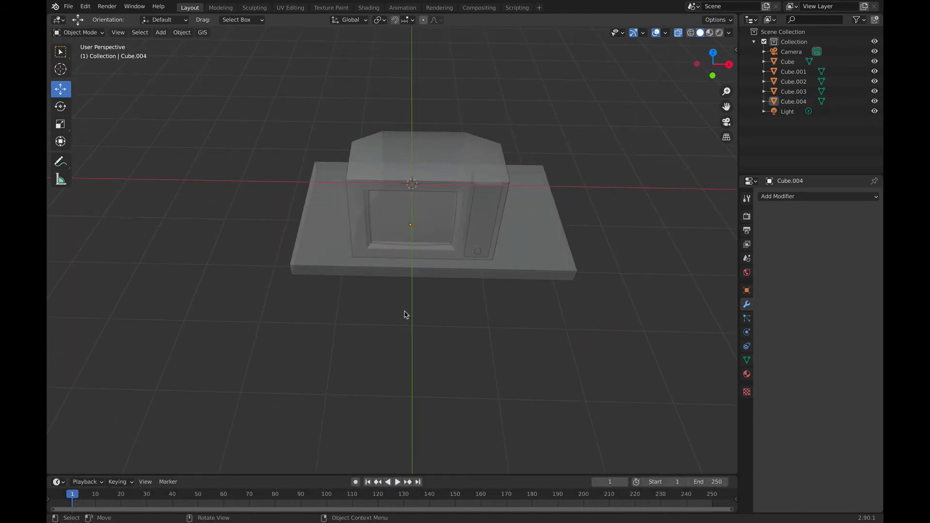
pyautogui.click(525, 251)
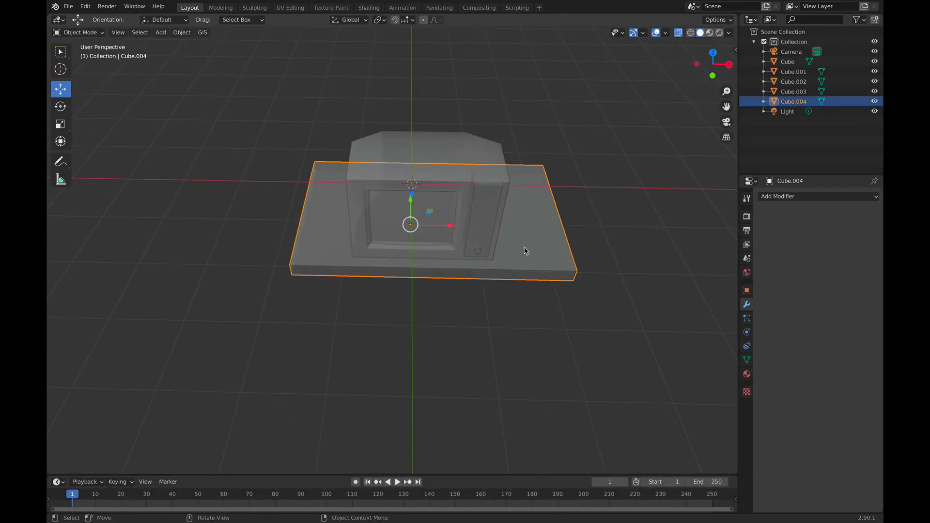
pyautogui.moveTo(526, 250); pyautogui.dragTo(471, 318, button='middle')
pyautogui.click(412, 333)
pyautogui.scroll(2, 411, 332)
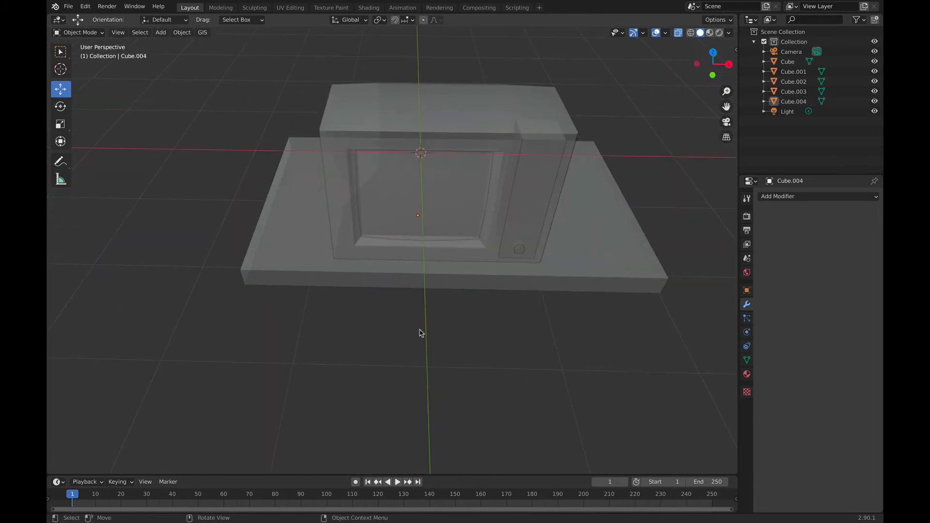
# - Add a cylinder mesh with 16 vertices to serve as a leg for the stand
pyautogui.moveTo(419, 329); pyautogui.dragTo(376, 264, button='middle')
pyautogui.hotkey('shift', 'a')
pyautogui.moveTo(397, 313)
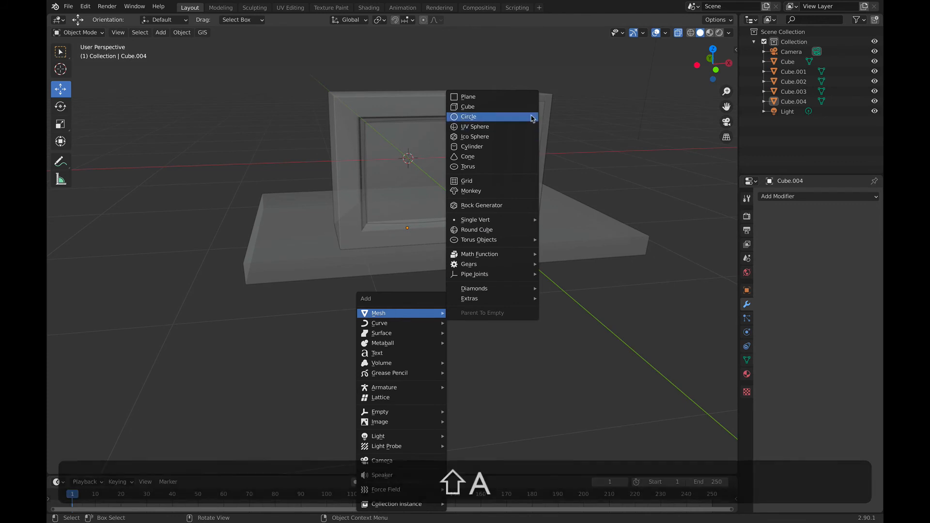
pyautogui.click(506, 146)
pyautogui.click(197, 346)
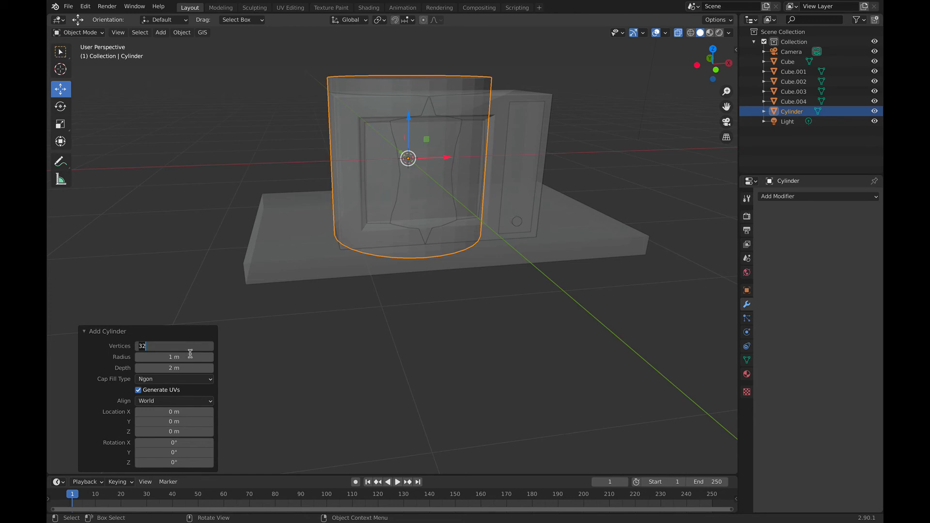
pyautogui.write('16')
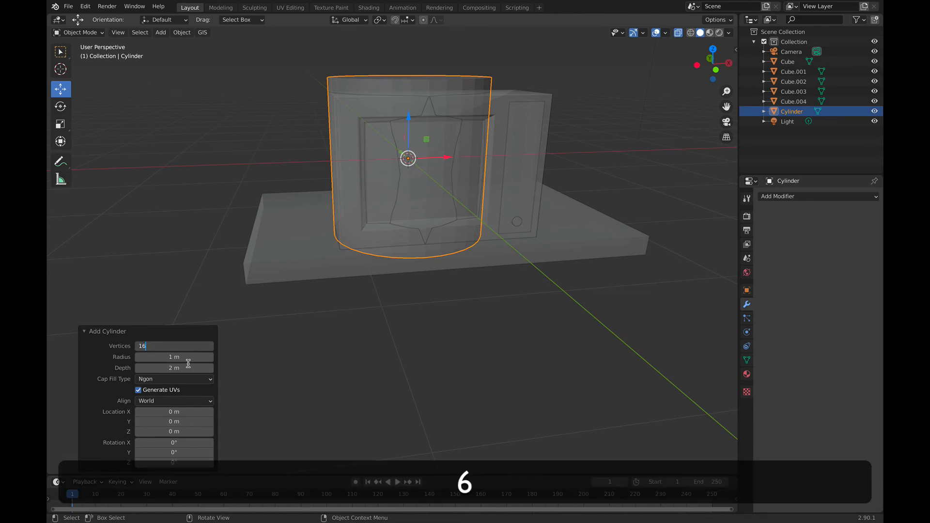
pyautogui.click(97, 350)
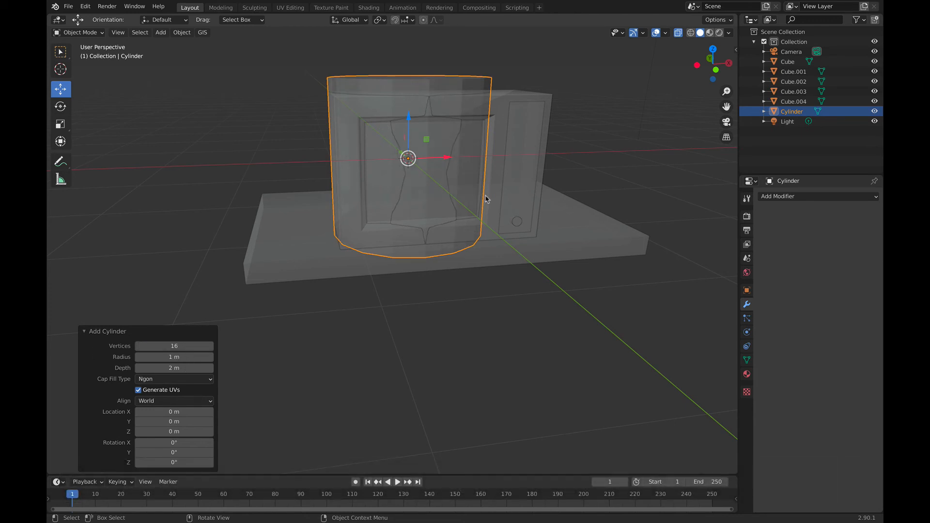
# - In Edit Mode, scale the cylinder's bottom face down to about 0.38 to form a taper, then return to Object Mode
pyautogui.moveTo(486, 199); pyautogui.dragTo(463, 189, button='middle')
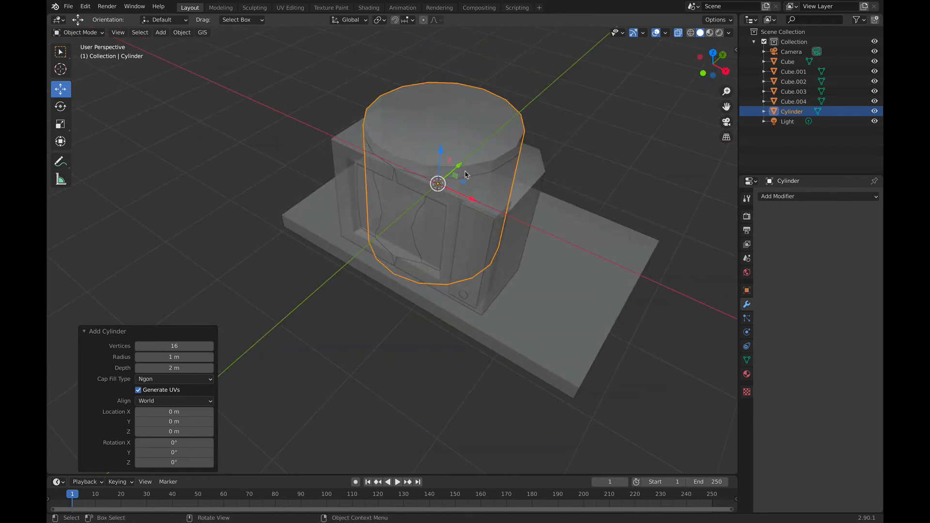
pyautogui.press('Tab')
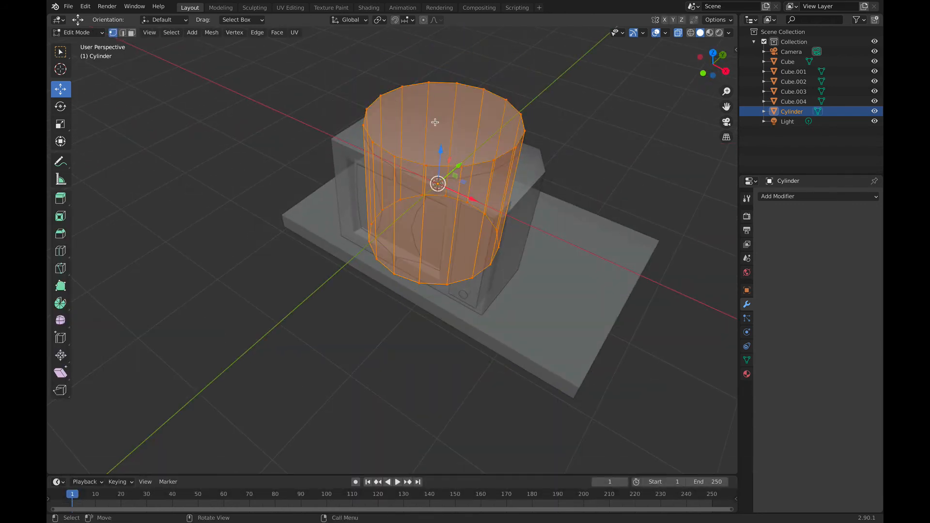
pyautogui.press('3')
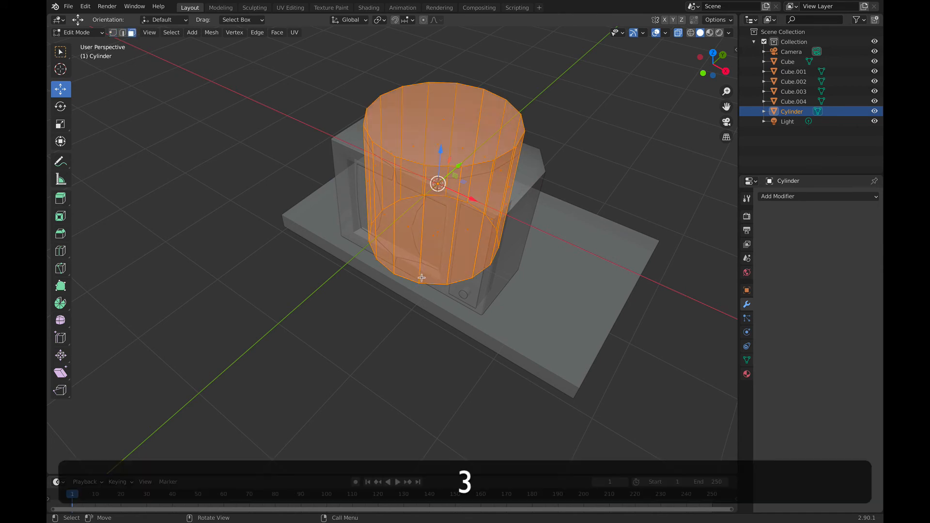
pyautogui.click(431, 251)
pyautogui.moveTo(421, 298); pyautogui.dragTo(551, 310, button='middle')
pyautogui.press('s')
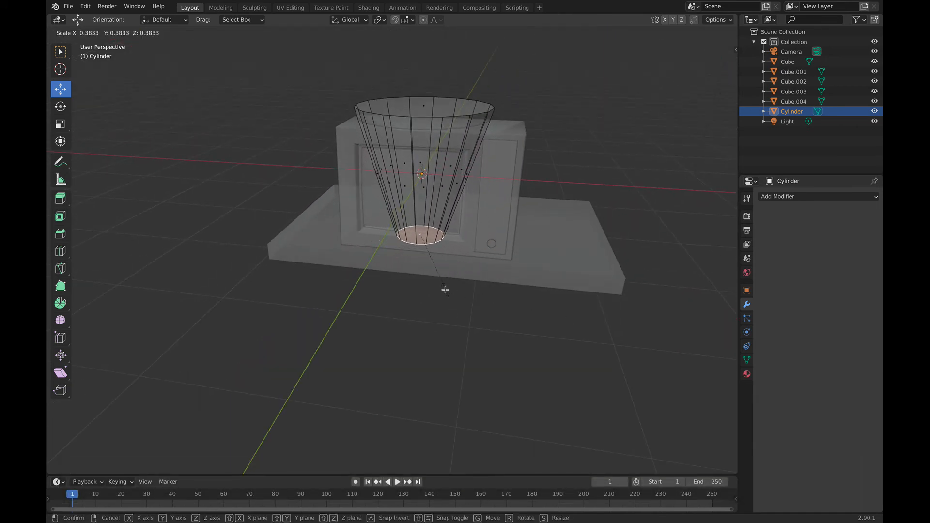
pyautogui.click(445, 290)
pyautogui.moveTo(555, 321); pyautogui.dragTo(317, 58)
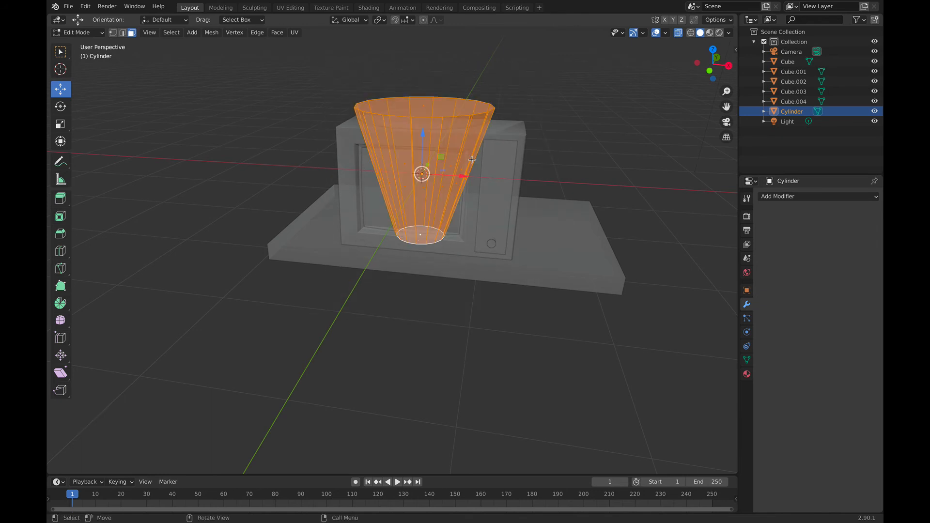
pyautogui.press('Tab')
# - Scale the tapered cylinder uniformly to about 0.142, and stretch it along Z
pyautogui.press('s')
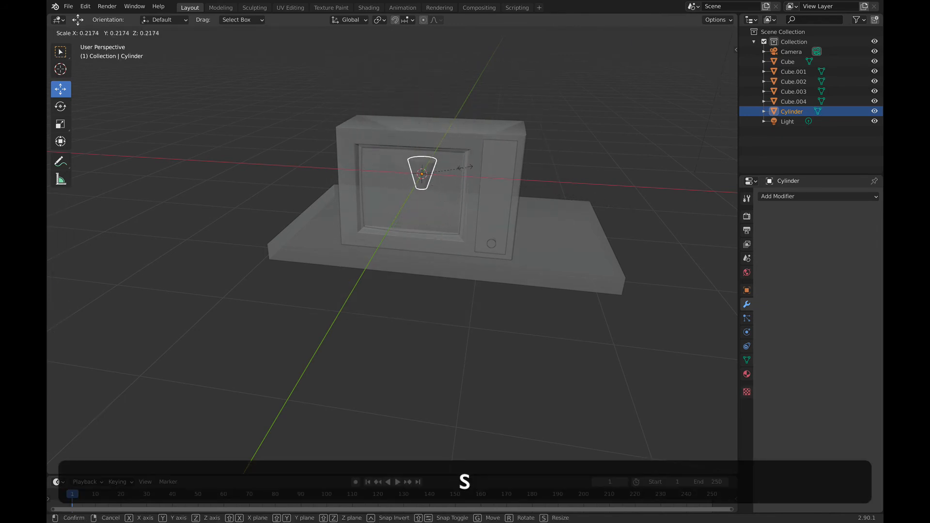
pyautogui.click(450, 168)
pyautogui.press('s')
pyautogui.press('z')
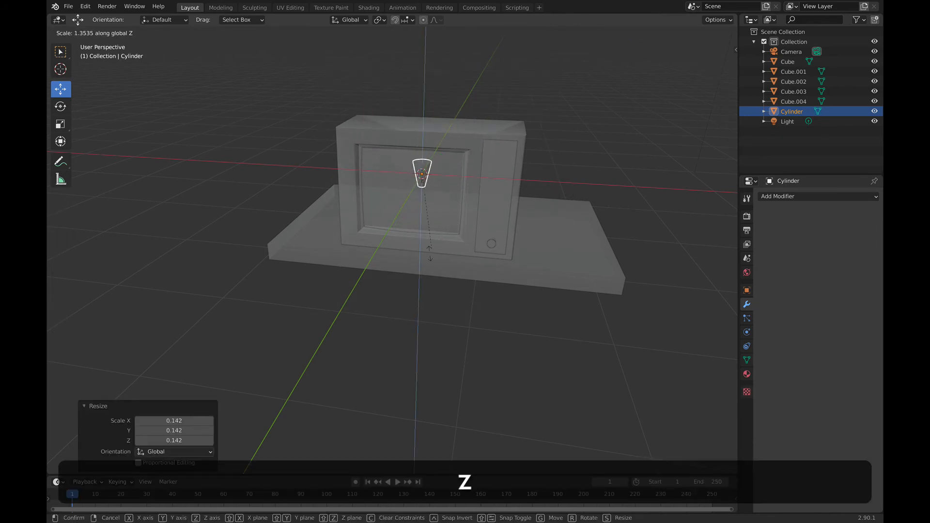
pyautogui.click(442, 277)
# - Lower the leg along Z beneath the slab and lengthen it along Z in the front view
pyautogui.moveTo(424, 139); pyautogui.dragTo(411, 235)
pyautogui.click(709, 71)
pyautogui.press('s')
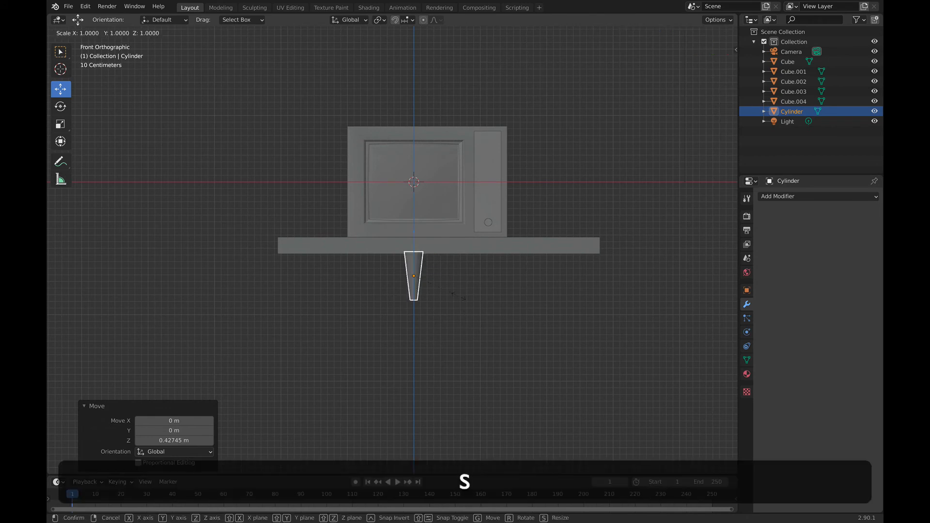
pyautogui.press('z')
pyautogui.click(456, 307)
# - Move the leg about 2.51 m along X toward the slab's right end and tilt its foot outward by about 7.69°
pyautogui.moveTo(449, 276); pyautogui.dragTo(623, 282)
pyautogui.moveTo(512, 291)
pyautogui.keyDown('shift'); pyautogui.mouseDown(button='middle')
pyautogui.moveTo(504, 307)
pyautogui.moveTo(512, 301)
pyautogui.mouseUp(button='middle'); pyautogui.keyUp('shift')
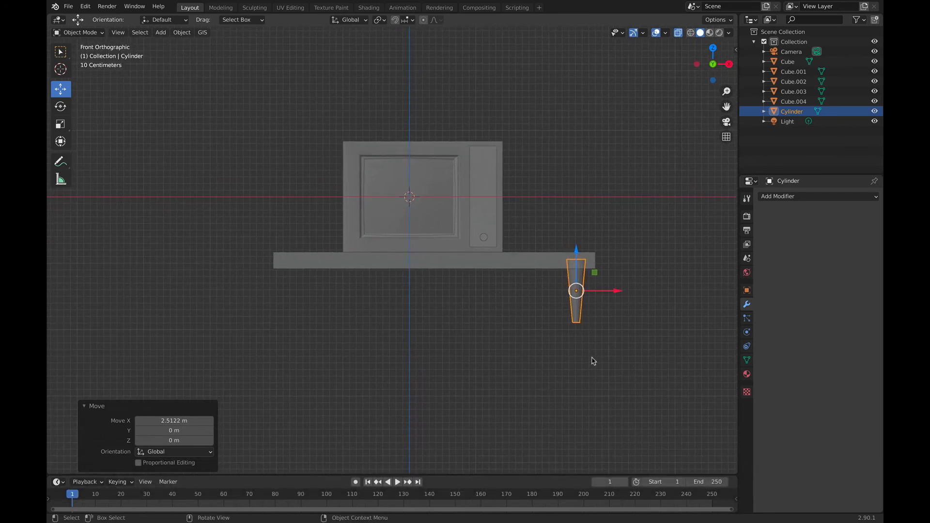
pyautogui.press('r')
pyautogui.click(598, 291)
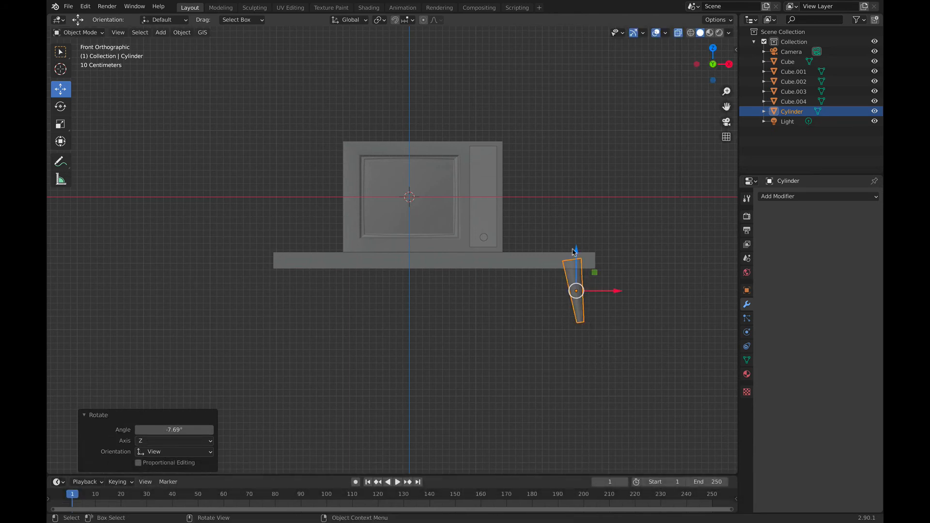
# - Lower the leg about 0.03 m along Z and move it about 0.894 m along negative Y toward the slab's front edge
pyautogui.moveTo(574, 250); pyautogui.dragTo(576, 253)
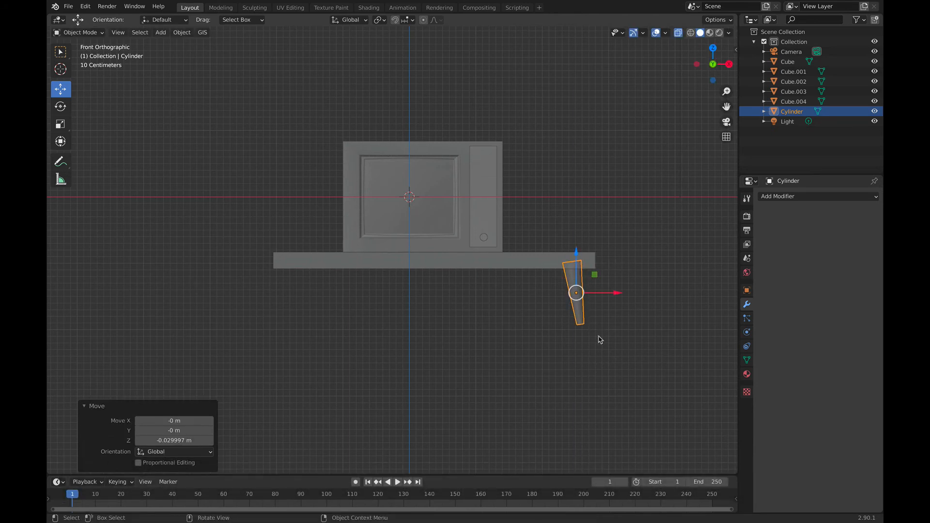
pyautogui.scroll(3, 598, 336)
pyautogui.keyDown('shift'); pyautogui.moveTo(605, 376); pyautogui.dragTo(384, 348, button='middle'); pyautogui.keyUp('shift')
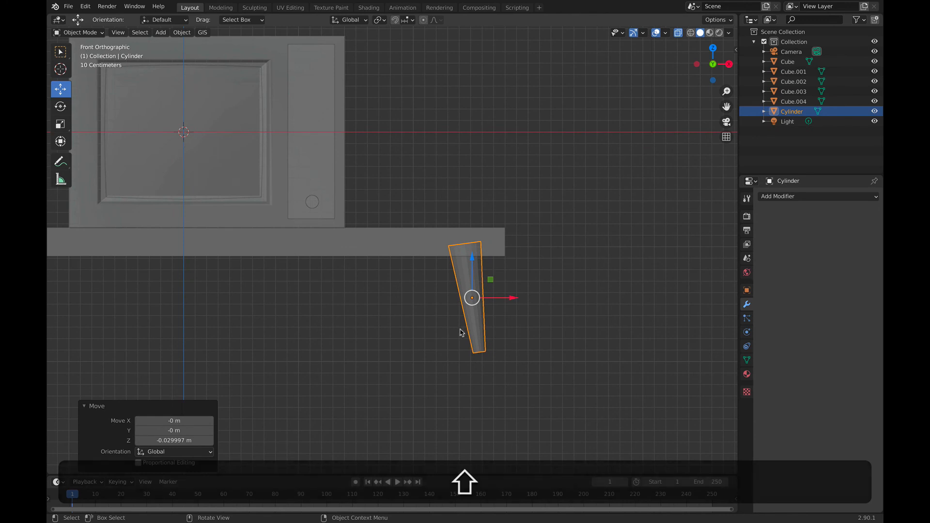
pyautogui.click(513, 346)
pyautogui.click(485, 327)
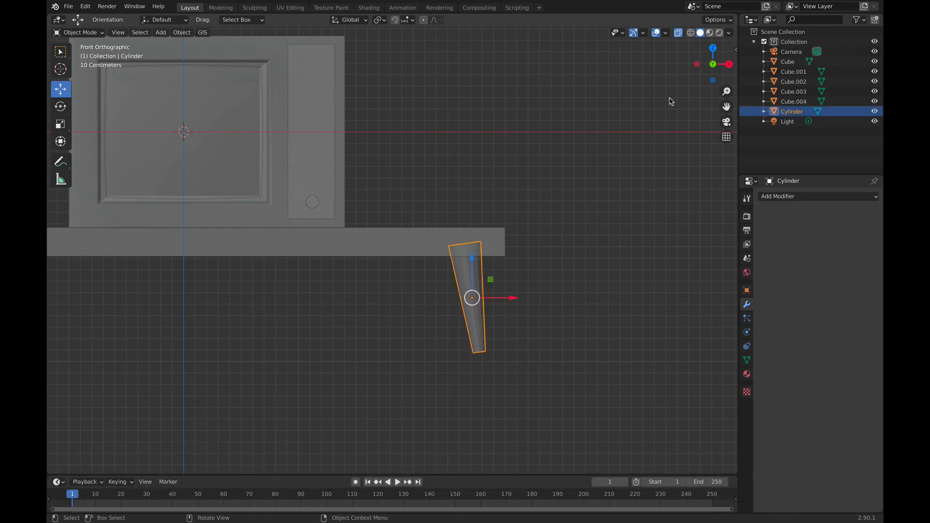
pyautogui.moveTo(671, 101); pyautogui.dragTo(685, 72, button='middle')
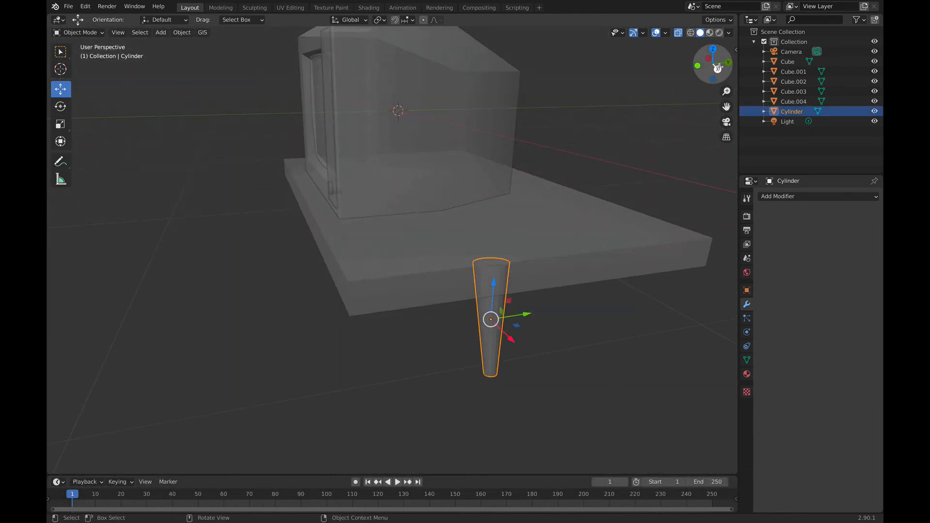
pyautogui.click(717, 68)
pyautogui.moveTo(498, 296); pyautogui.dragTo(397, 292)
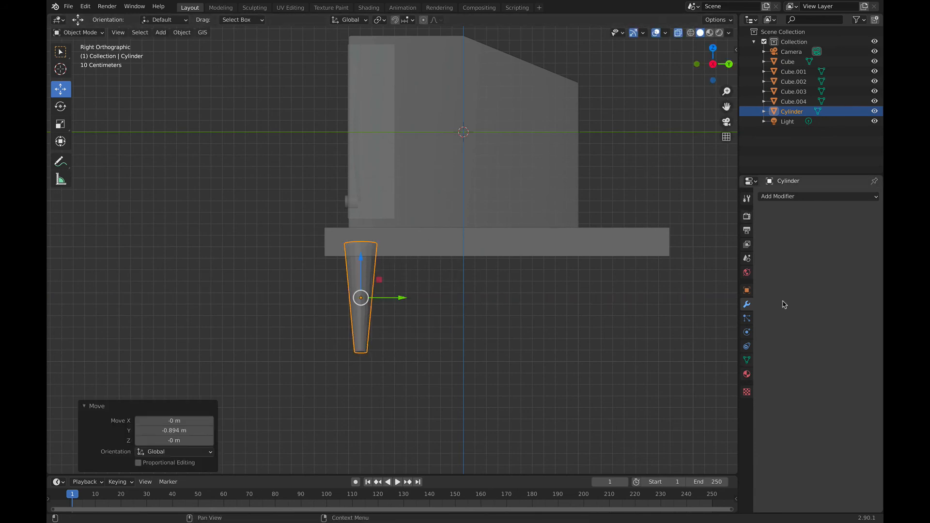
# - Add a Mirror modifier to the leg on the X and Y axes, using the slab Cube.004 as the mirror object
pyautogui.click(802, 196)
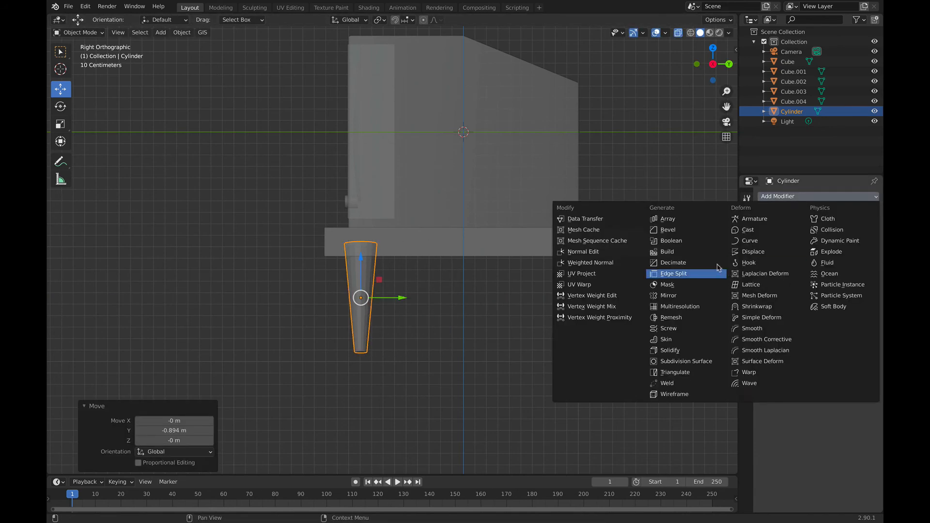
pyautogui.click(683, 295)
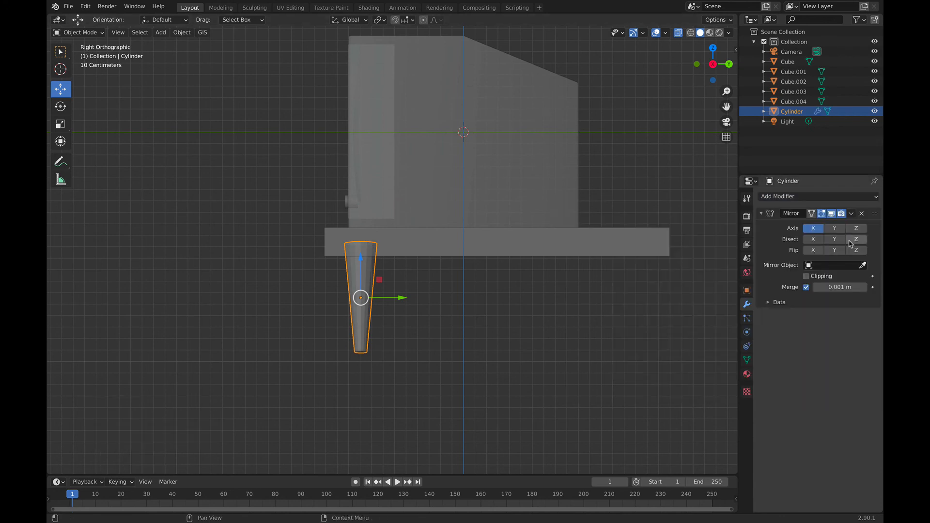
pyautogui.click(834, 228)
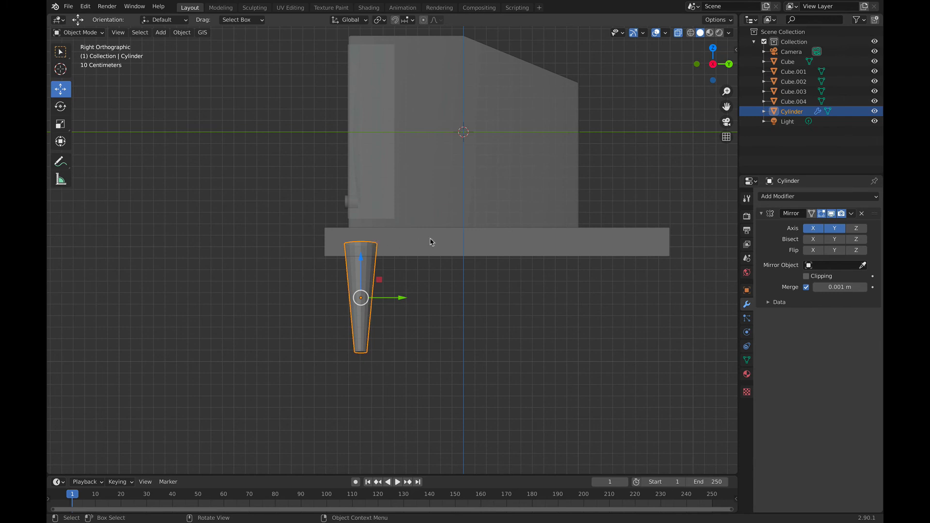
pyautogui.click(862, 266)
pyautogui.click(475, 236)
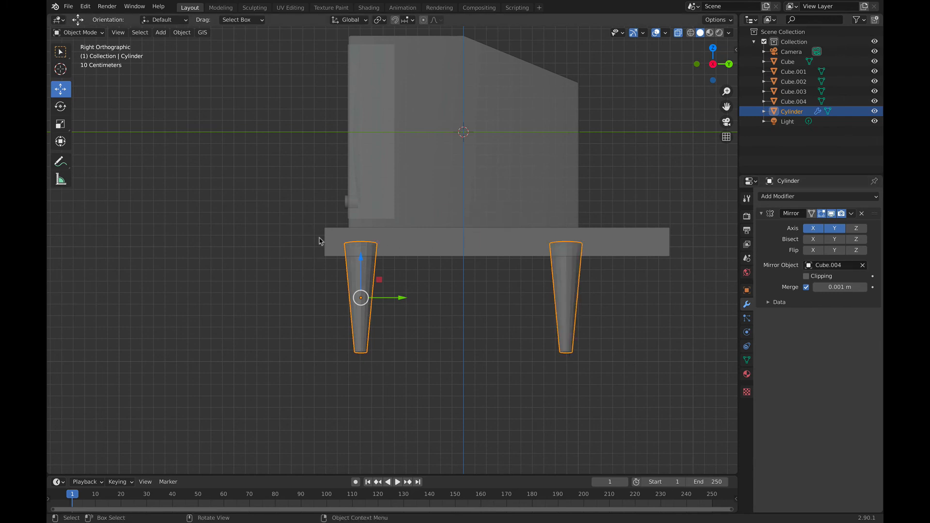
# - In Edit Mode, move the slab's rear vertices inward along Y to reduce its depth, then return to Object Mode
pyautogui.moveTo(322, 240); pyautogui.dragTo(388, 265, button='middle')
pyautogui.scroll(-4, 389, 264)
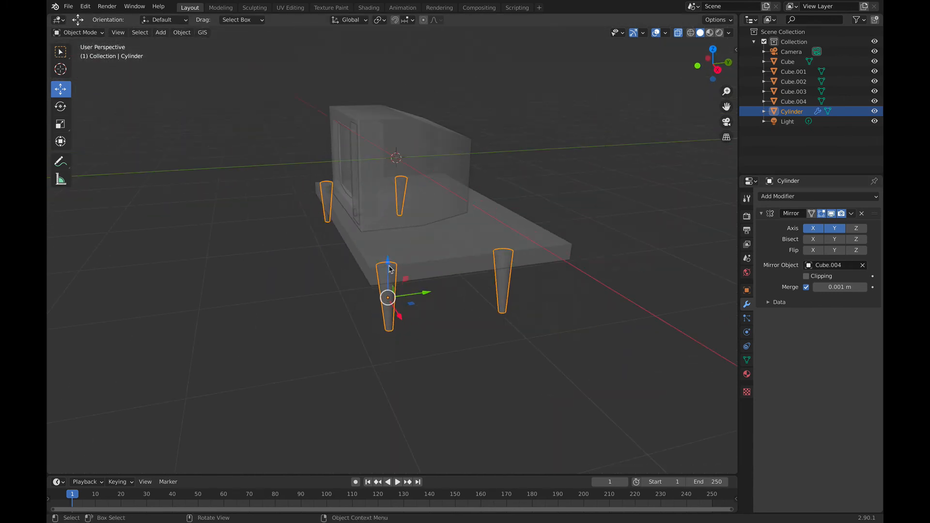
pyautogui.moveTo(603, 304); pyautogui.dragTo(535, 280, button='middle')
pyautogui.click(555, 252)
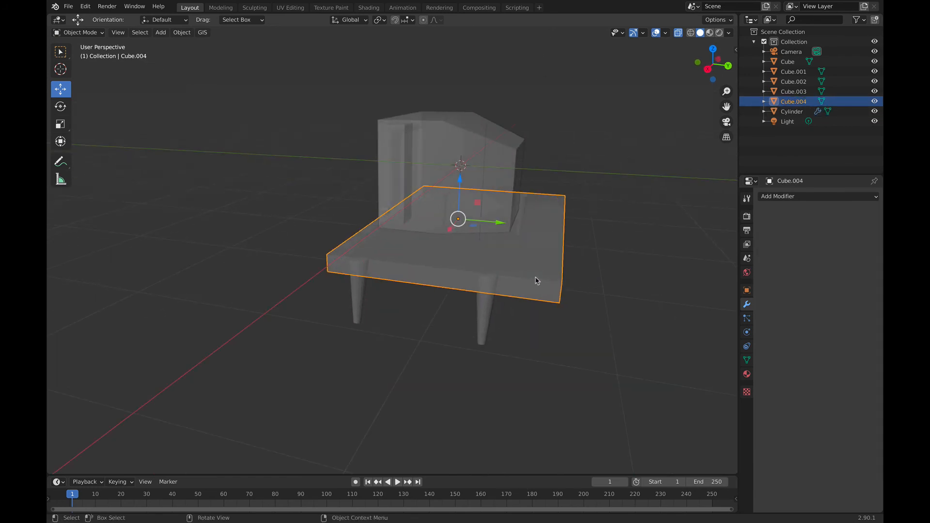
pyautogui.press('Tab')
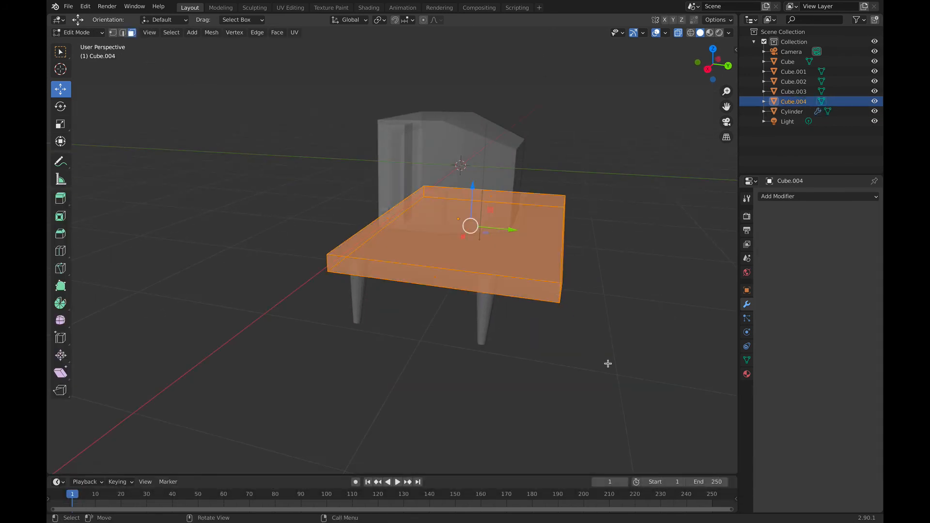
pyautogui.press('1')
pyautogui.moveTo(611, 360); pyautogui.dragTo(549, 172)
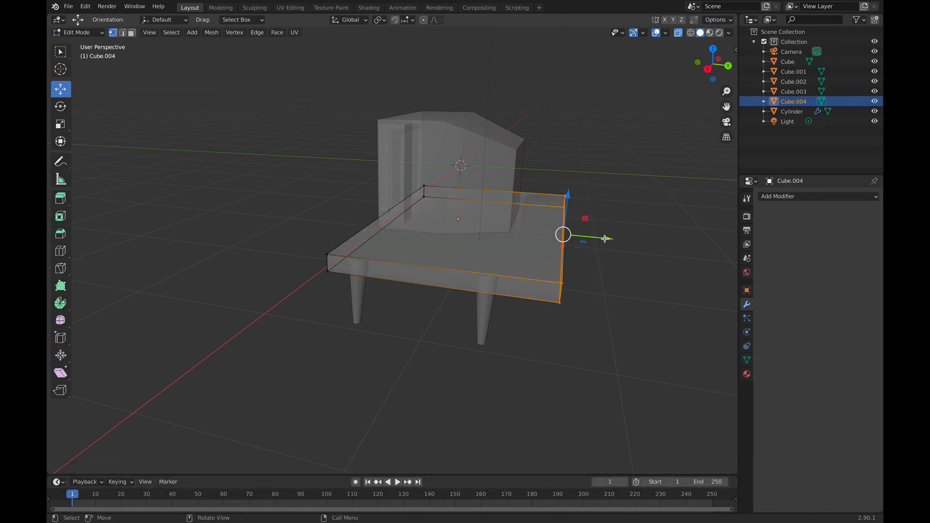
pyautogui.moveTo(605, 238); pyautogui.dragTo(559, 230)
pyautogui.press('Tab')
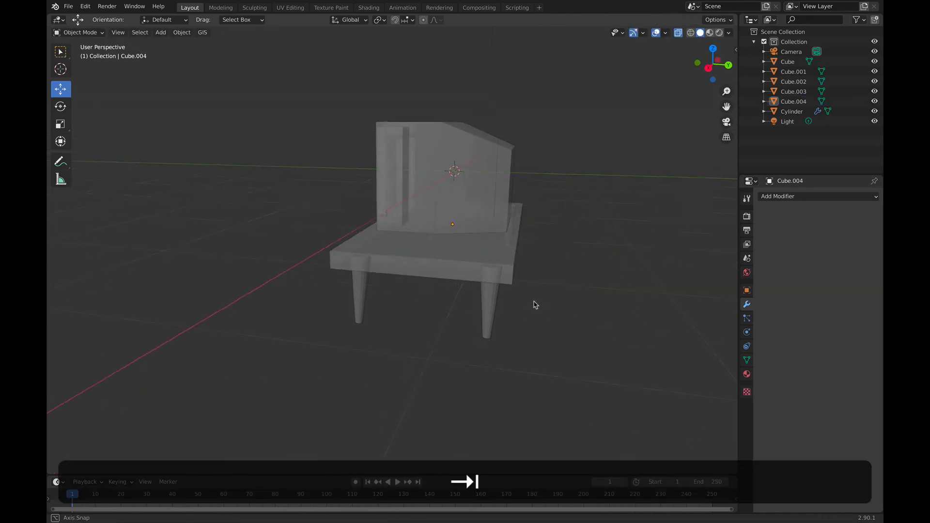
# - In Edit Mode, move the slab's left-end vertices outward along X to cover the left legs, then return to Object Mode
pyautogui.moveTo(535, 305)
pyautogui.mouseDown(button='middle')
pyautogui.moveTo(540, 294)
pyautogui.moveTo(542, 303)
pyautogui.mouseUp(button='middle')
pyautogui.moveTo(626, 314); pyautogui.dragTo(646, 314, button='middle')
pyautogui.moveTo(428, 309); pyautogui.dragTo(457, 309, button='middle')
pyautogui.keyDown('shift'); pyautogui.moveTo(290, 309); pyautogui.dragTo(409, 305, button='middle'); pyautogui.keyUp('shift')
pyautogui.scroll(-3, 347, 283)
pyautogui.click(343, 235)
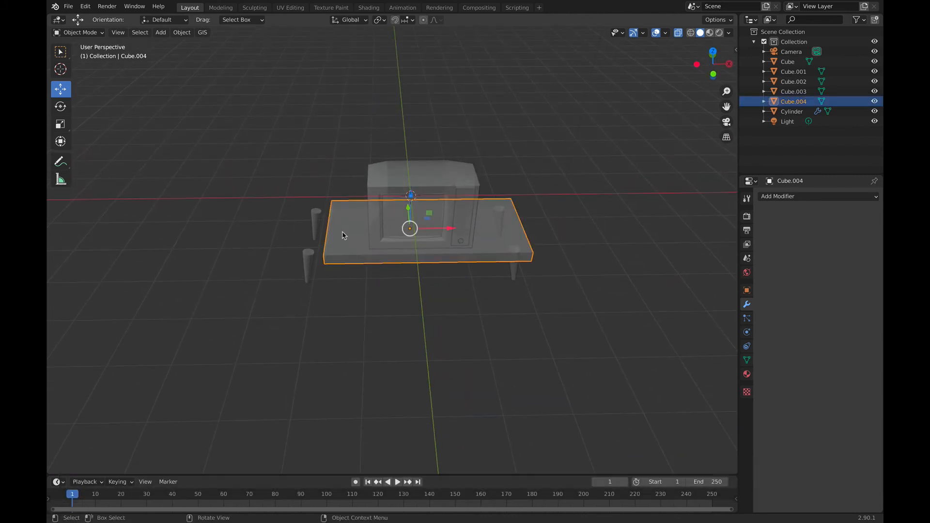
pyautogui.press('Tab')
pyautogui.moveTo(306, 173); pyautogui.dragTo(339, 284)
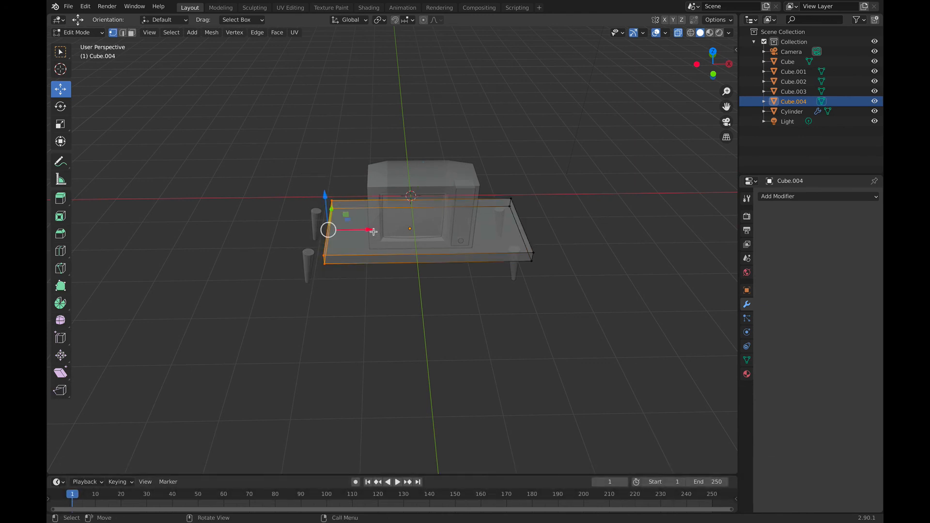
pyautogui.moveTo(374, 231); pyautogui.dragTo(333, 227)
pyautogui.press('Tab')
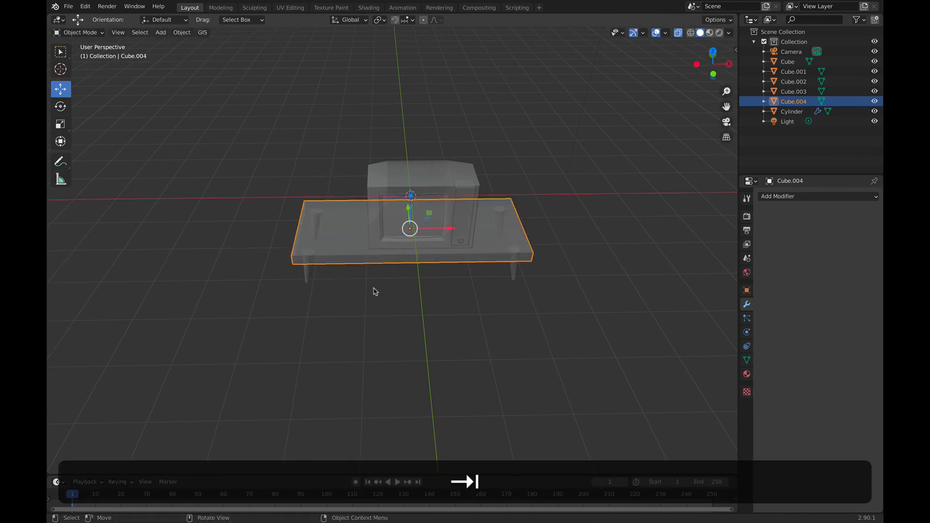
# - Add a Bevel modifier to the slab
pyautogui.moveTo(359, 324); pyautogui.dragTo(411, 283, button='middle')
pyautogui.scroll(3, 422, 298)
pyautogui.moveTo(431, 313); pyautogui.dragTo(387, 326, button='middle')
pyautogui.scroll(3, 622, 242)
pyautogui.keyDown('shift'); pyautogui.moveTo(581, 257); pyautogui.dragTo(471, 260, button='middle'); pyautogui.keyUp('shift')
pyautogui.press('Tab')
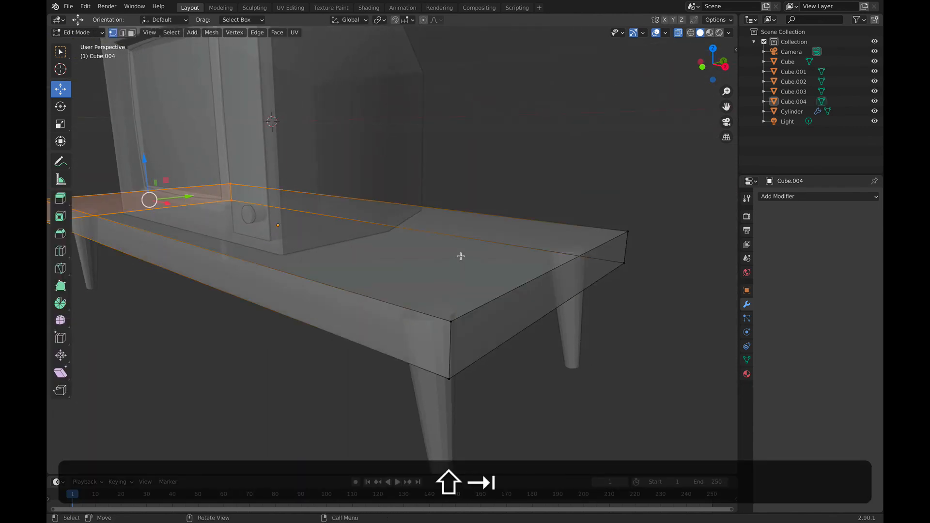
pyautogui.press('Tab')
pyautogui.click(461, 256)
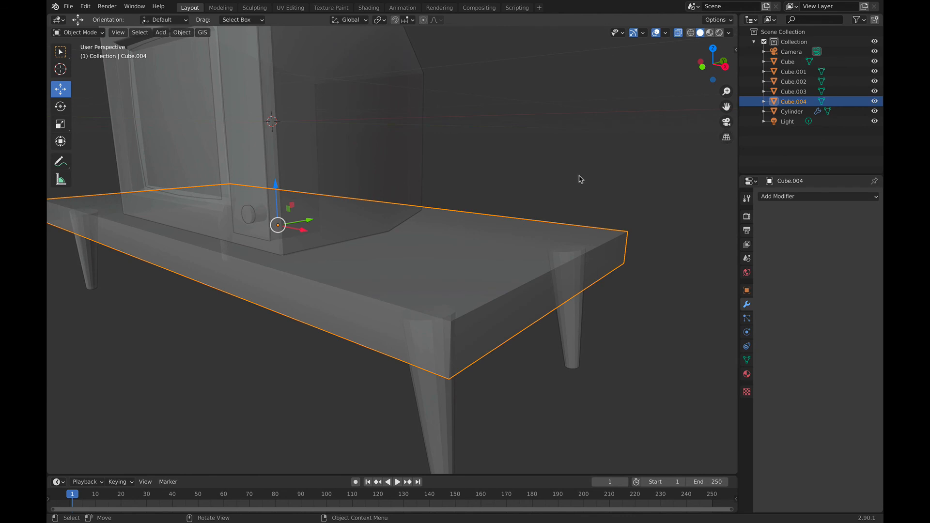
pyautogui.click(783, 199)
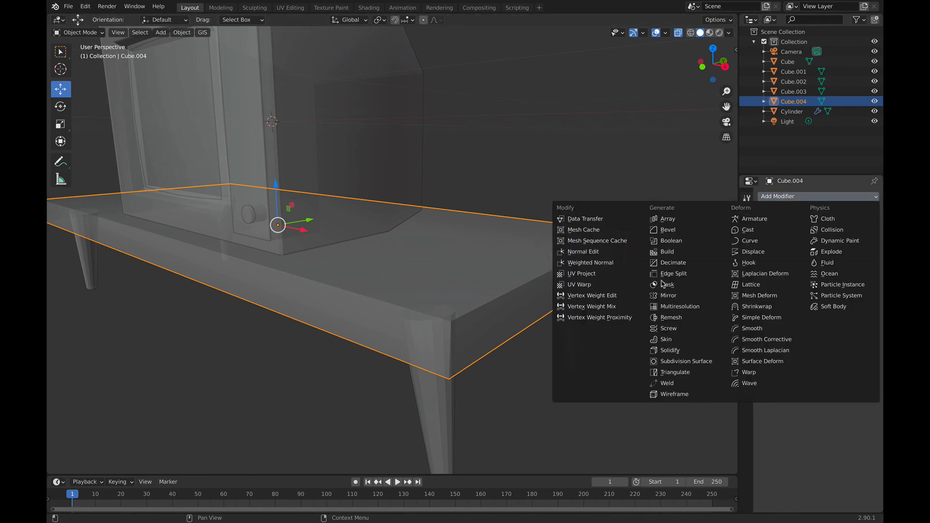
pyautogui.click(676, 230)
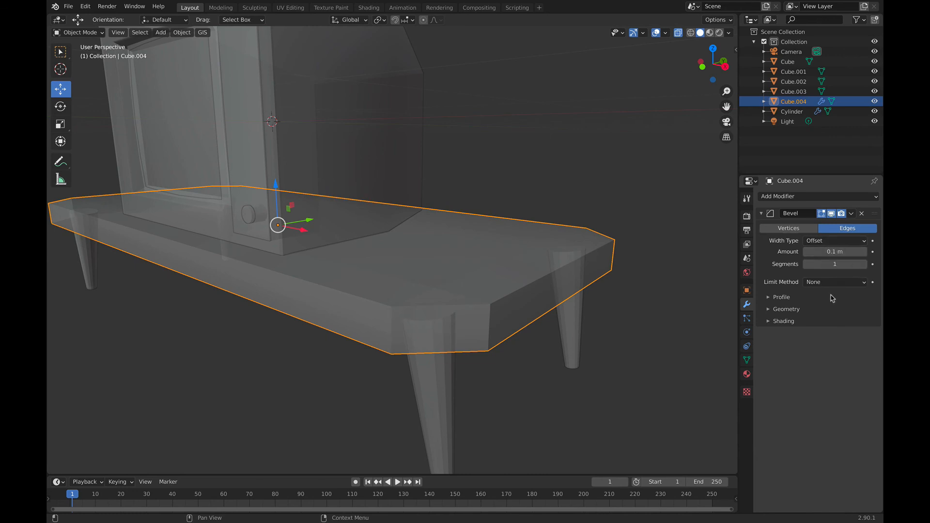
# - Set the slab's Bevel modifier to 3 segments with an amount of 0.02 m
pyautogui.click(863, 264)
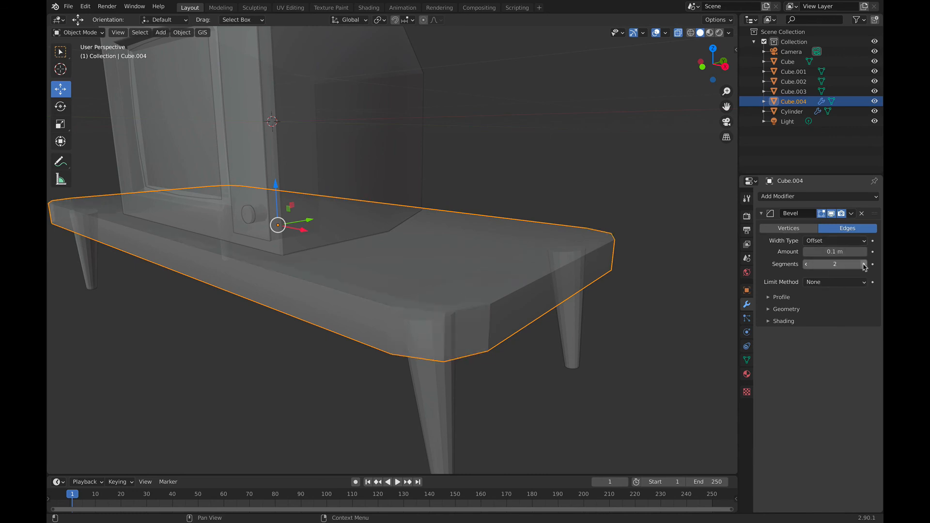
pyautogui.click(864, 265)
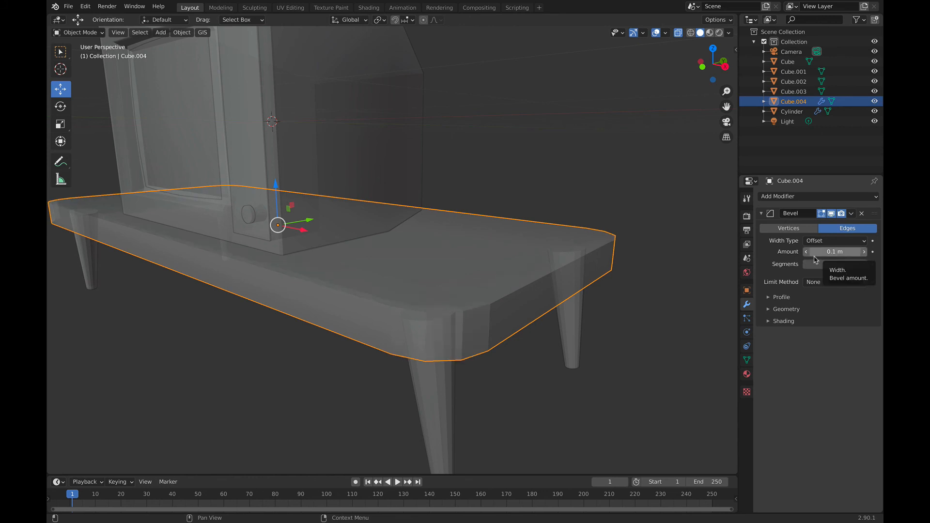
pyautogui.moveTo(862, 256); pyautogui.dragTo(839, 252)
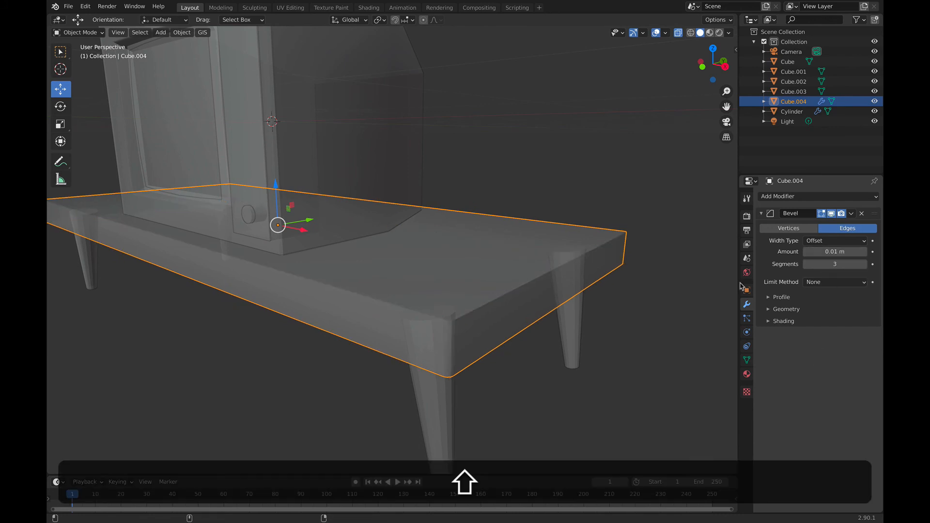
pyautogui.doubleClick(860, 252)
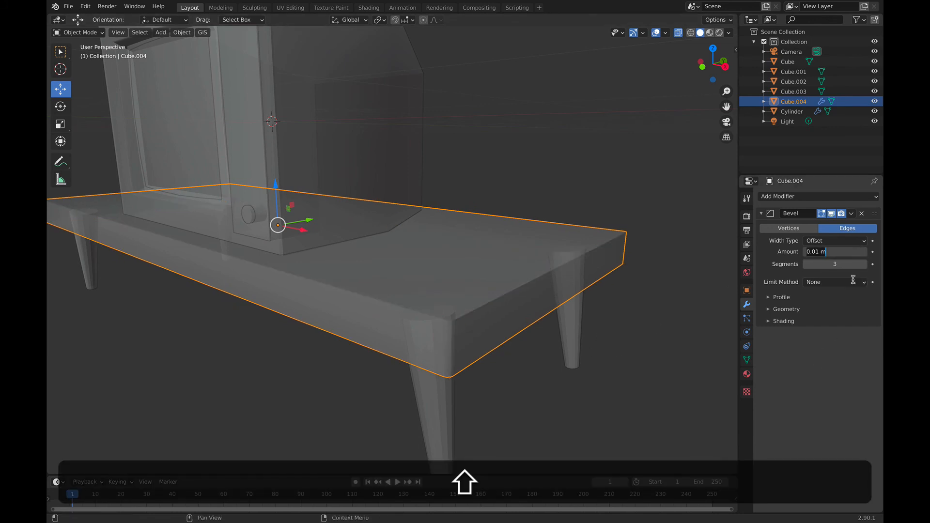
pyautogui.press('Return')
pyautogui.click(863, 252)
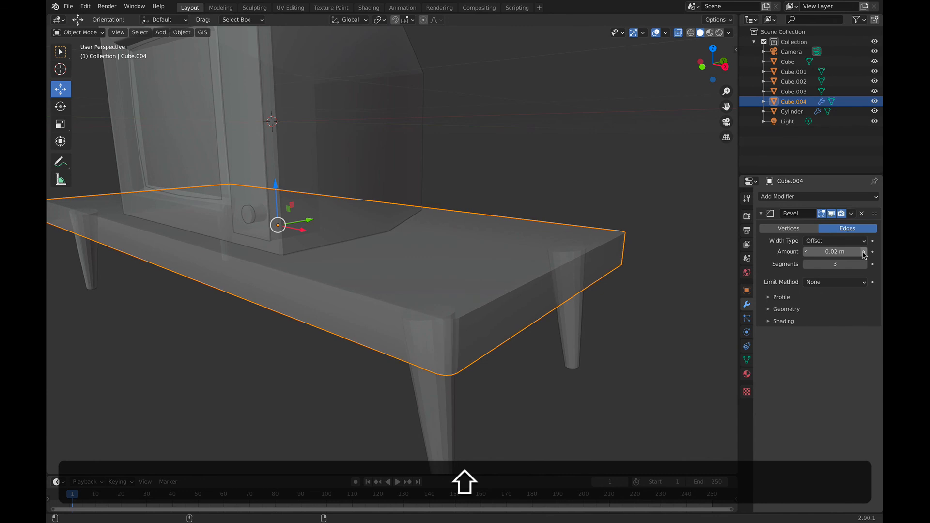
pyautogui.press('Tab')
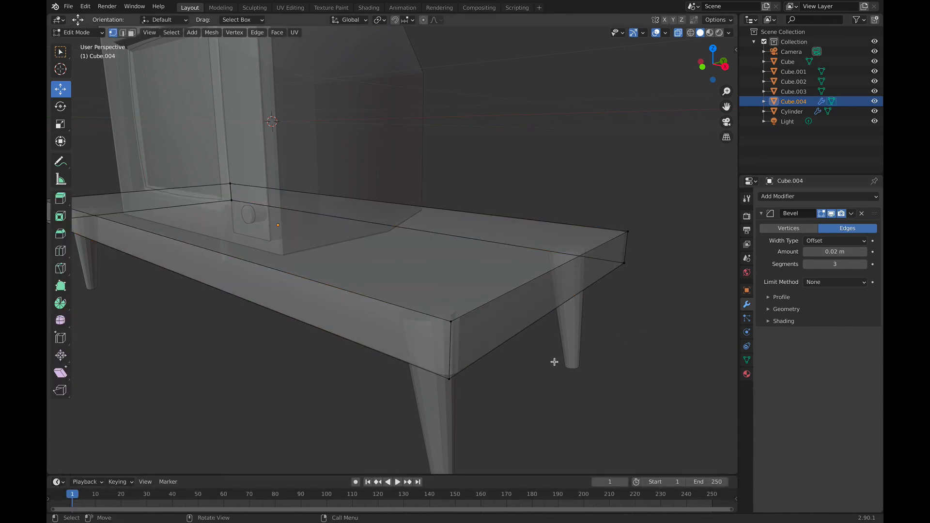
pyautogui.press('Tab')
# - Deselect the slab and turn off X-ray display to check its beveled corner in solid shading
pyautogui.scroll(-3, 551, 367)
pyautogui.moveTo(386, 353); pyautogui.dragTo(489, 370, button='middle')
pyautogui.scroll(-1, 467, 366)
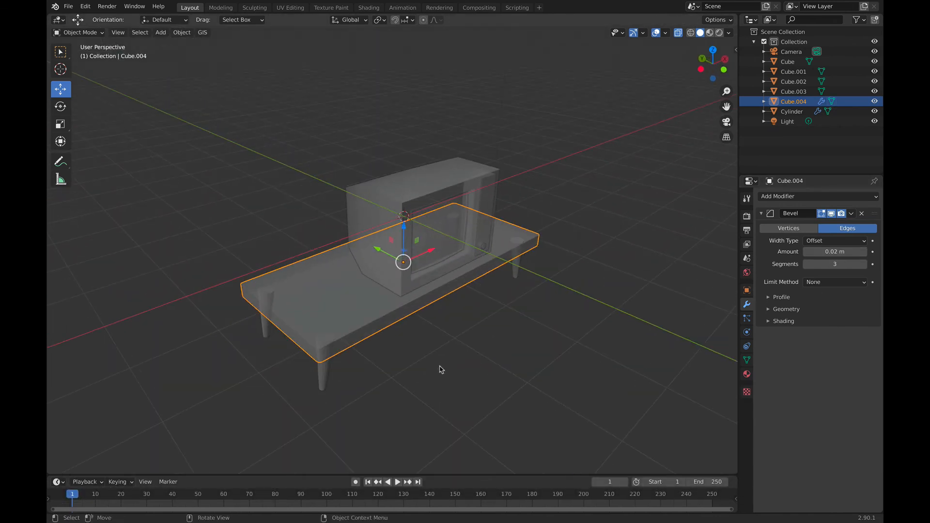
pyautogui.click(440, 368)
pyautogui.scroll(4, 343, 368)
pyautogui.moveTo(343, 369); pyautogui.dragTo(401, 353, button='middle')
pyautogui.scroll(-3, 363, 354)
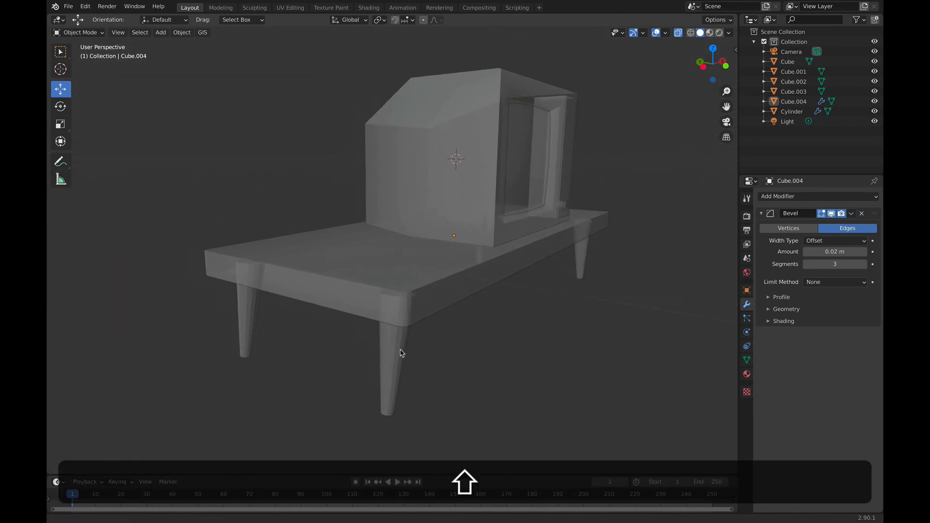
pyautogui.scroll(2, 413, 297)
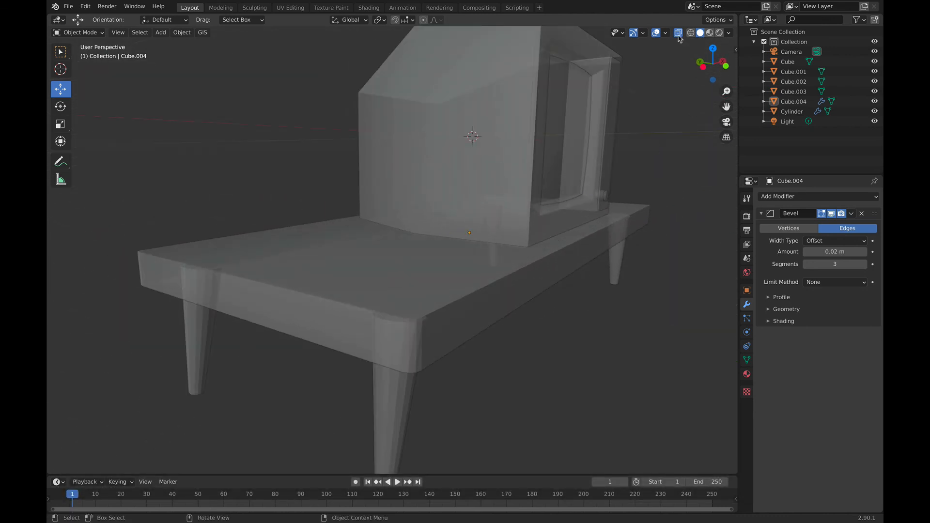
pyautogui.click(678, 34)
pyautogui.moveTo(510, 326); pyautogui.dragTo(429, 294, button='middle')
pyautogui.scroll(3, 345, 348)
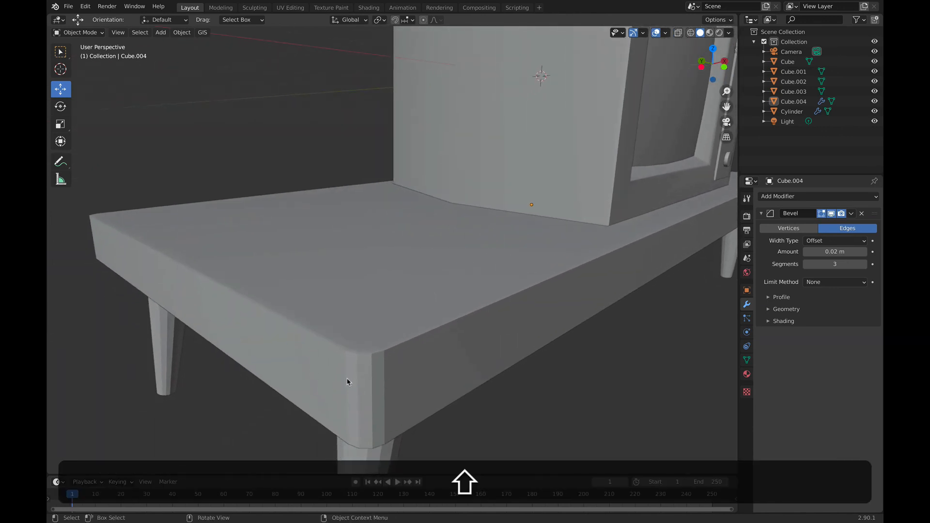
# - Apply the slab's scale so its bevel is even, and set the Bevel amount to 0.01 m
pyautogui.click(342, 240)
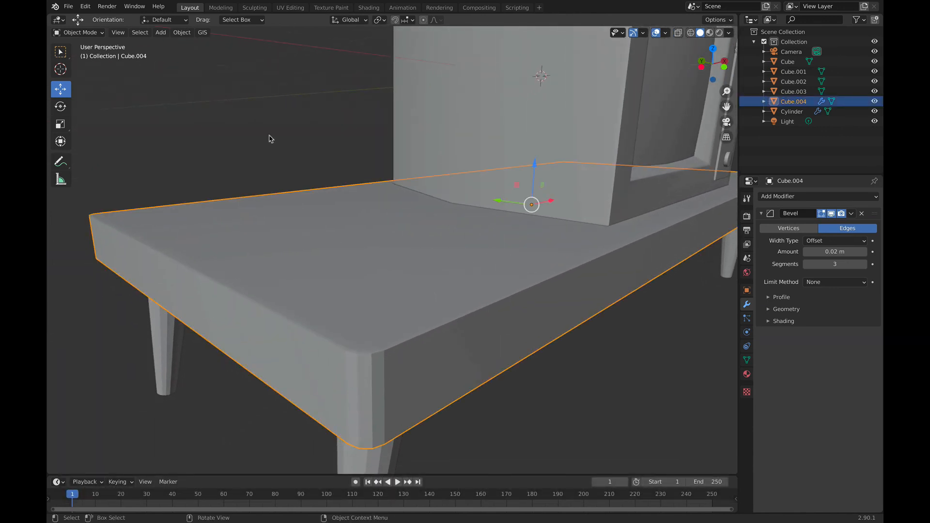
pyautogui.press('ctrl')
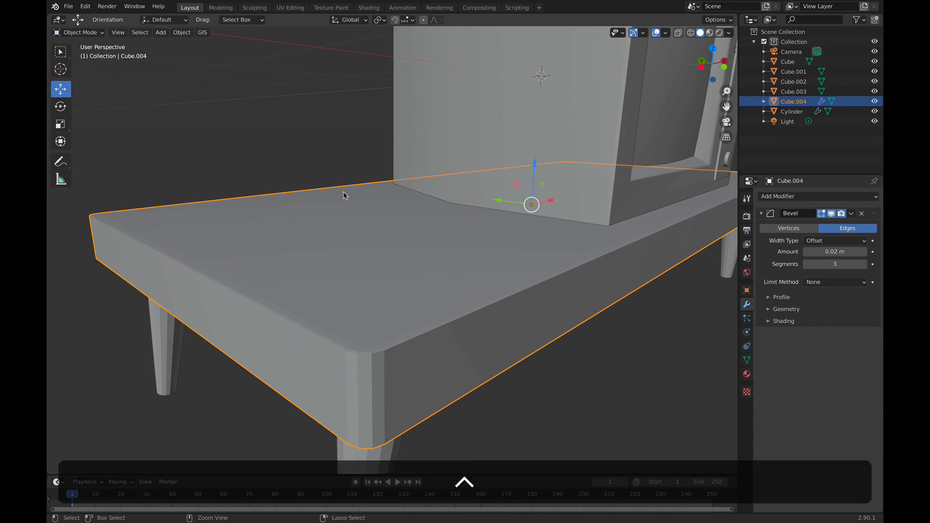
pyautogui.hotkey('ctrl', 'a')
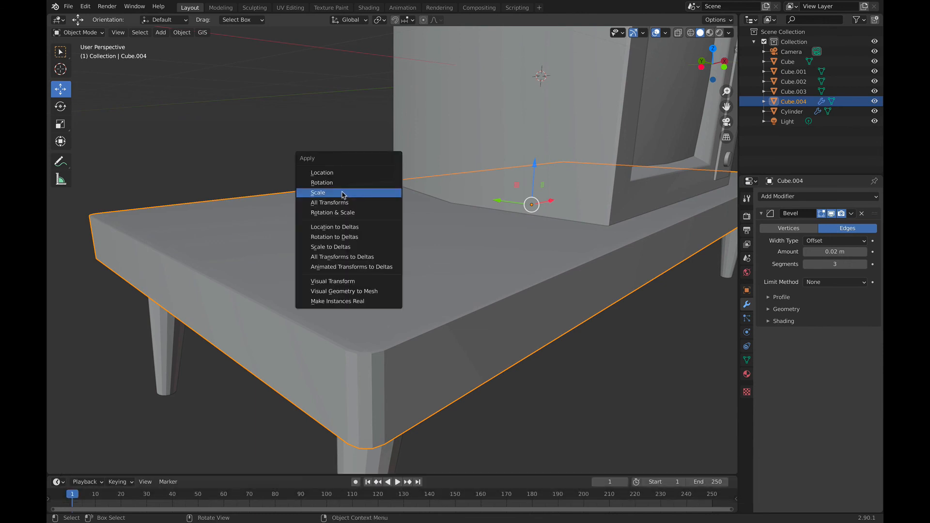
pyautogui.click(338, 193)
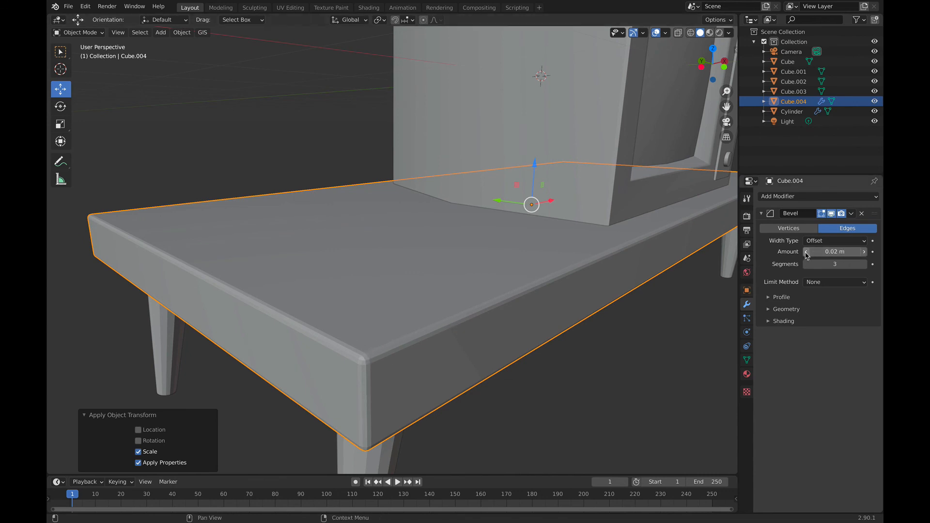
pyautogui.keyDown('shift'); pyautogui.moveTo(805, 253); pyautogui.dragTo(802, 254); pyautogui.keyUp('shift')
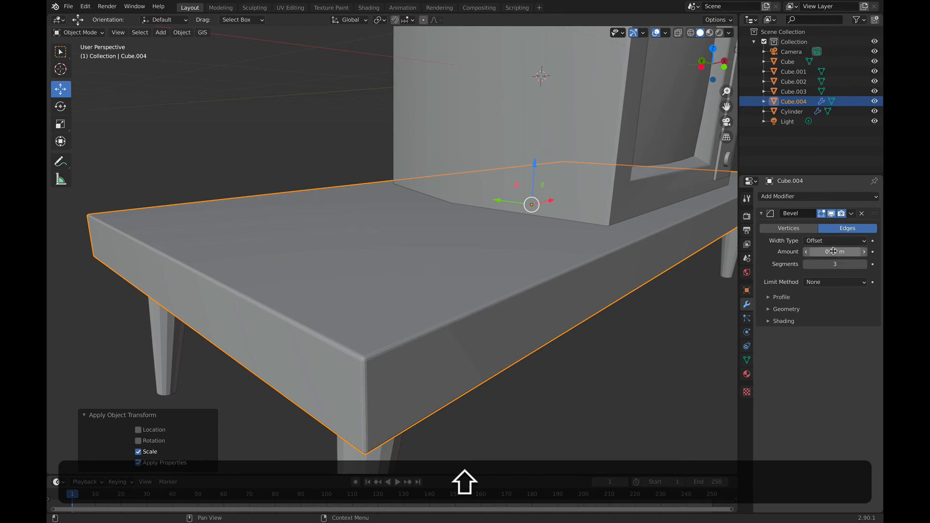
# - Shade the table slab smooth and deselect it
pyautogui.rightClick(359, 303)
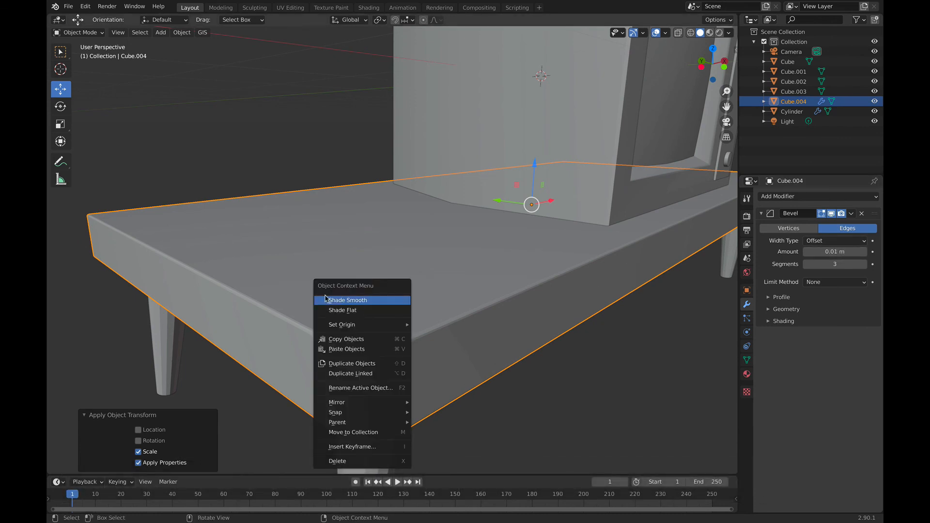
pyautogui.click(343, 300)
pyautogui.hotkey('alt', 'a')
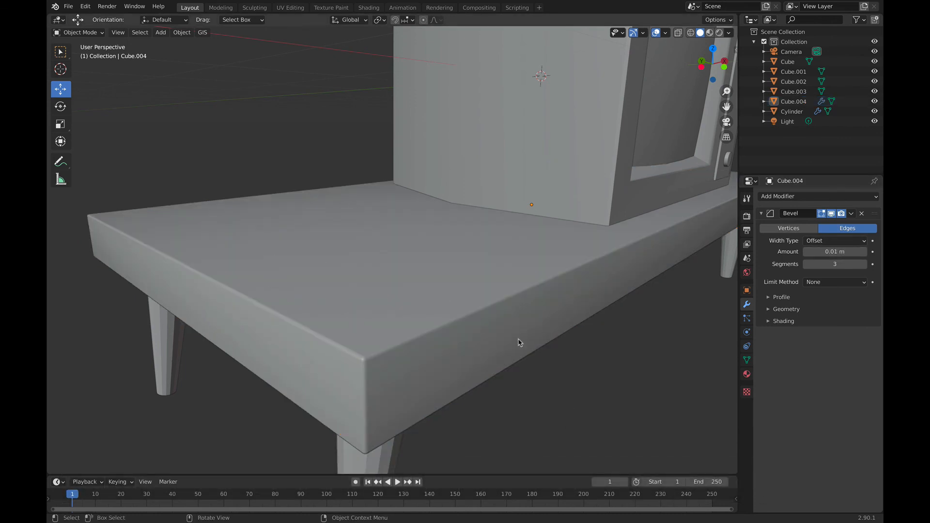
# - Shade the mirrored table legs smooth and deselect them
pyautogui.scroll(-4, 518, 342)
pyautogui.moveTo(585, 354); pyautogui.dragTo(537, 357, button='middle')
pyautogui.moveTo(543, 299); pyautogui.dragTo(448, 338, button='middle')
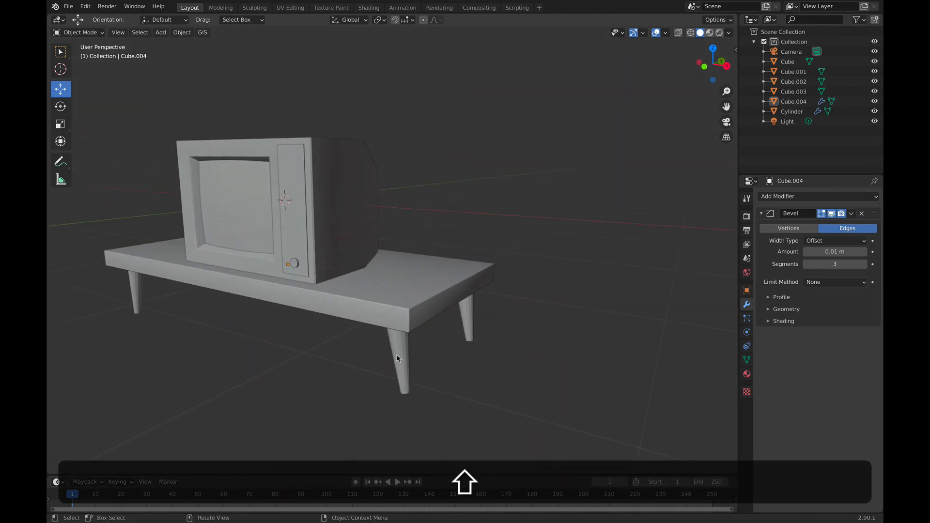
pyautogui.scroll(2, 396, 358)
pyautogui.click(396, 393)
pyautogui.rightClick(409, 413)
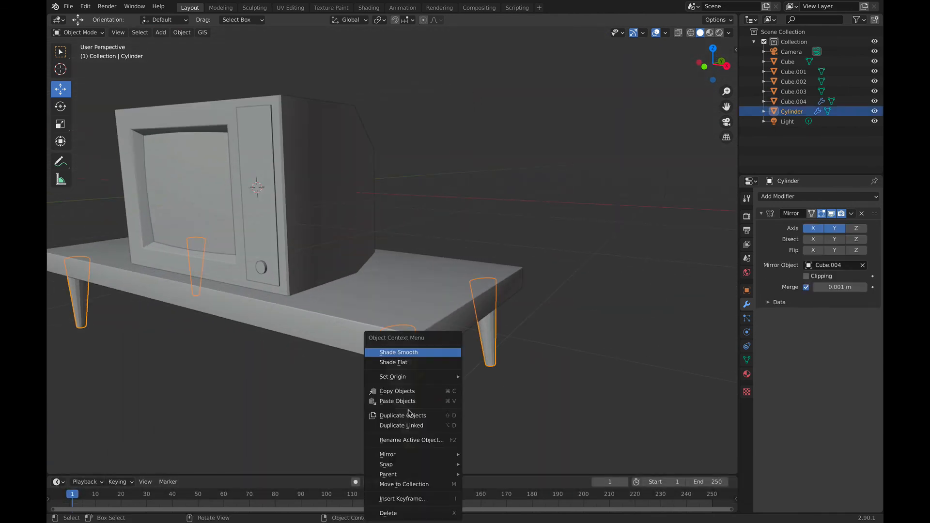
pyautogui.click(422, 353)
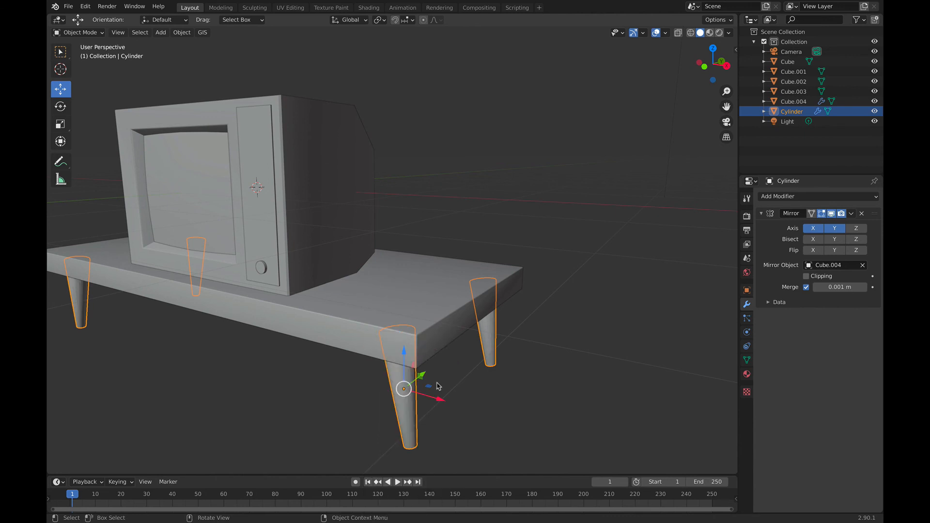
pyautogui.click(468, 431)
# - Add a plane mesh at the world origin and scale it up into a large floor extending far beyond the table
pyautogui.moveTo(469, 431); pyautogui.dragTo(386, 376, button='middle')
pyautogui.scroll(5, 462, 406)
pyautogui.scroll(-8, 493, 383)
pyautogui.scroll(-2, 365, 375)
pyautogui.hotkey('shift', 'a')
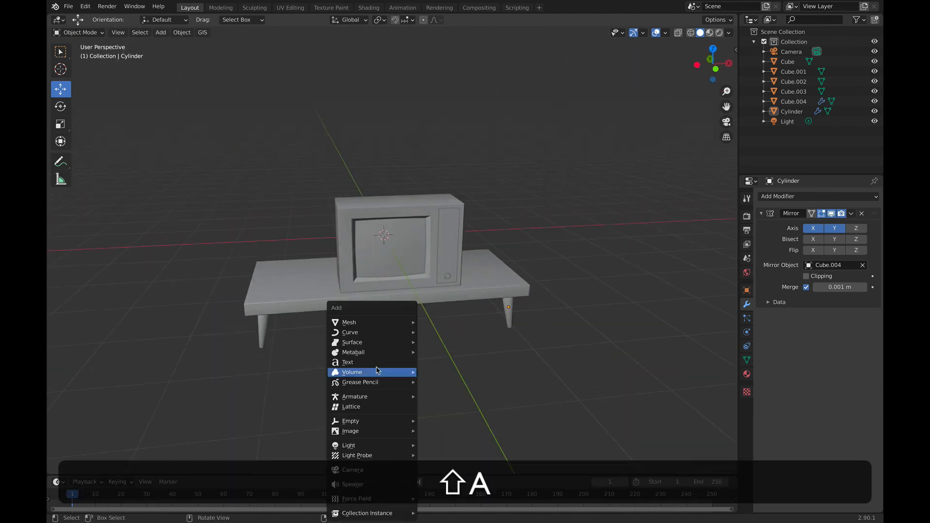
pyautogui.moveTo(384, 368)
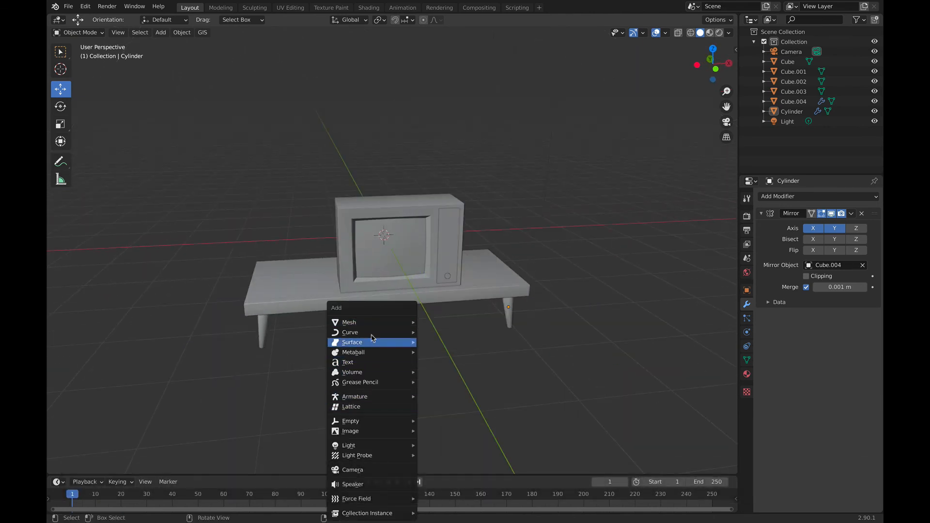
pyautogui.moveTo(373, 325)
pyautogui.click(443, 106)
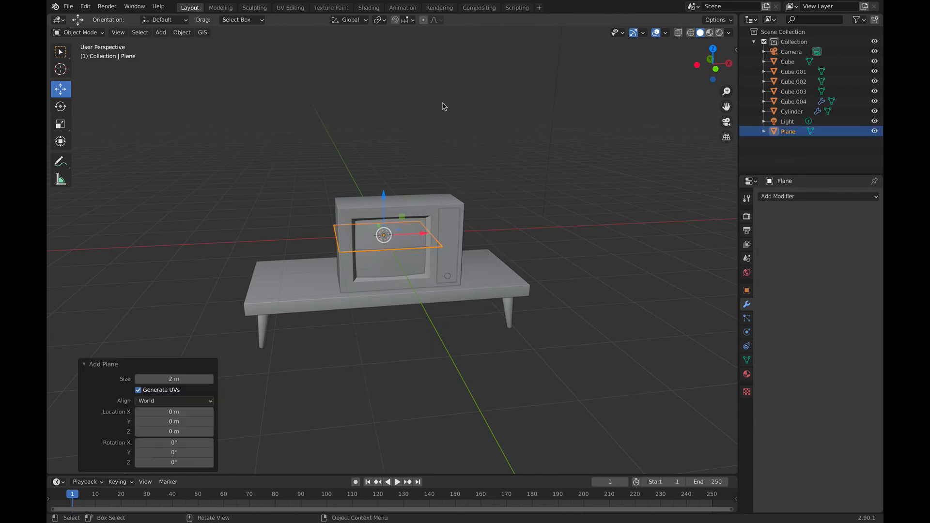
pyautogui.press('s')
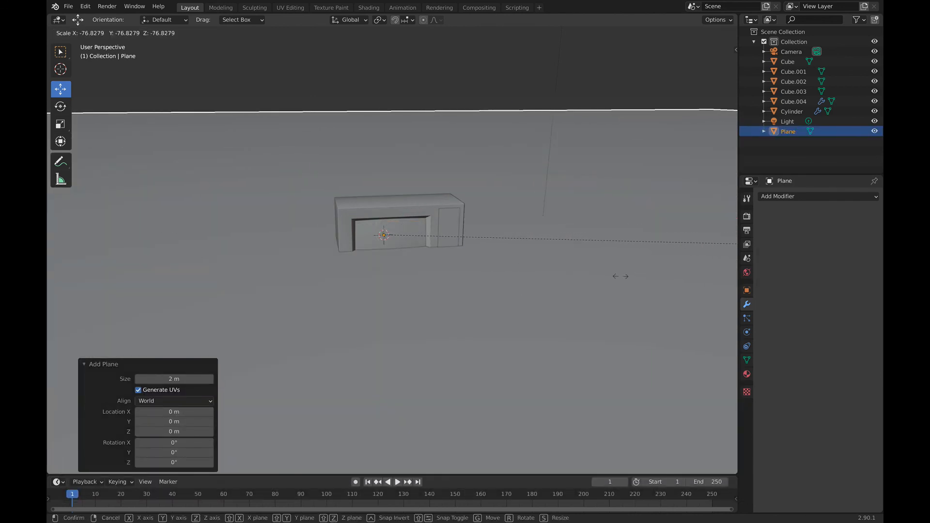
pyautogui.click(559, 283)
# - Move the floor plane down about 1.9 m along Z to meet the leg feet, aligning it in front view
pyautogui.moveTo(390, 208); pyautogui.dragTo(389, 291)
pyautogui.click(715, 69)
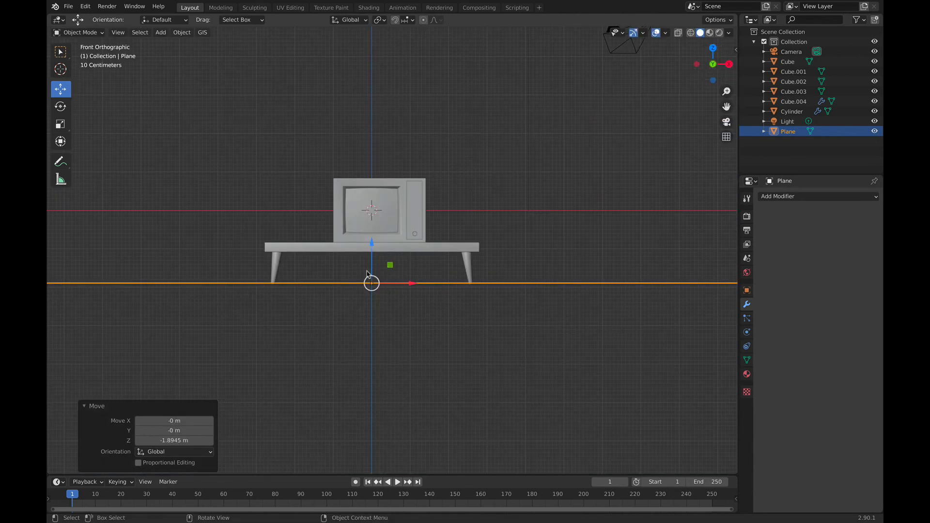
pyautogui.scroll(5, 334, 294)
pyautogui.moveTo(338, 295); pyautogui.dragTo(339, 295)
pyautogui.click(415, 300)
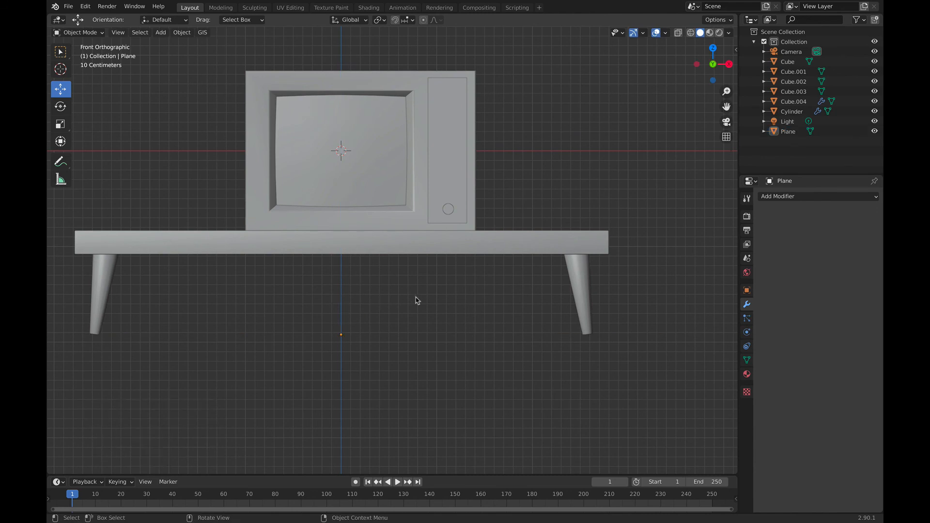
# - Examine the television, table and floor from several angles, picking out the body, slab, legs and screen in turn
pyautogui.moveTo(571, 164); pyautogui.dragTo(348, 191, button='middle')
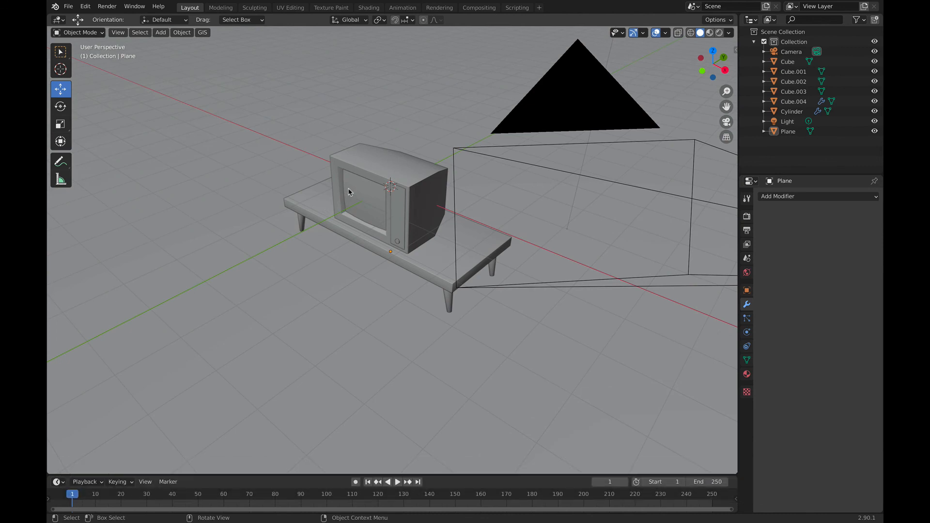
pyautogui.click(349, 192)
pyautogui.scroll(4, 413, 189)
pyautogui.click(355, 91)
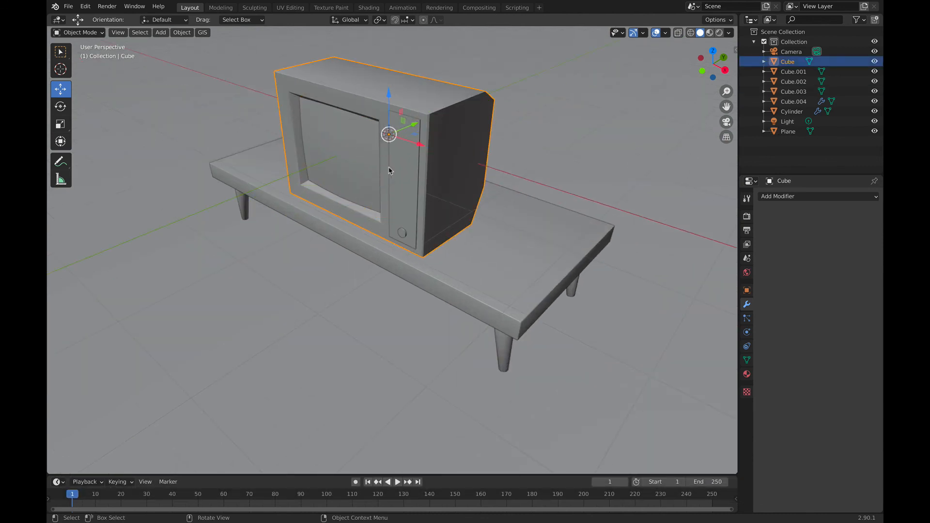
pyautogui.click(396, 232)
pyautogui.click(523, 239)
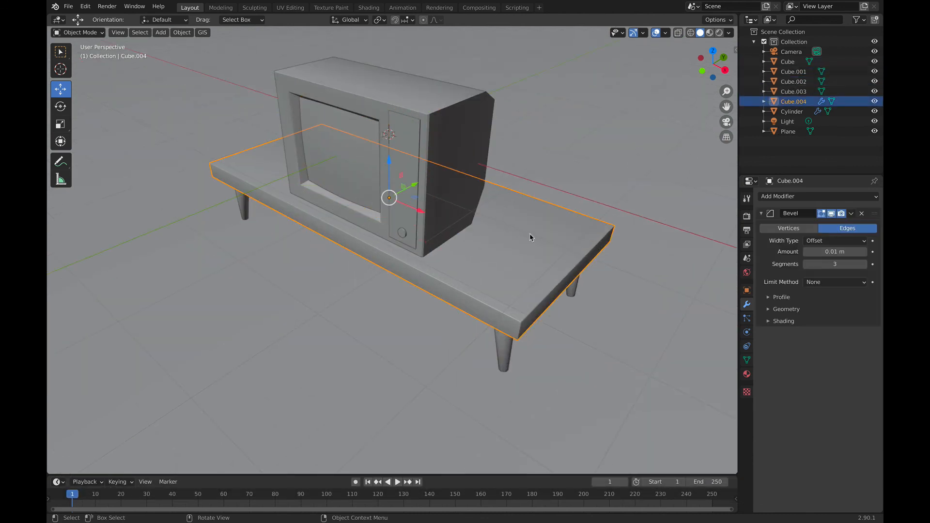
pyautogui.click(502, 364)
pyautogui.moveTo(502, 361); pyautogui.dragTo(477, 333, button='middle')
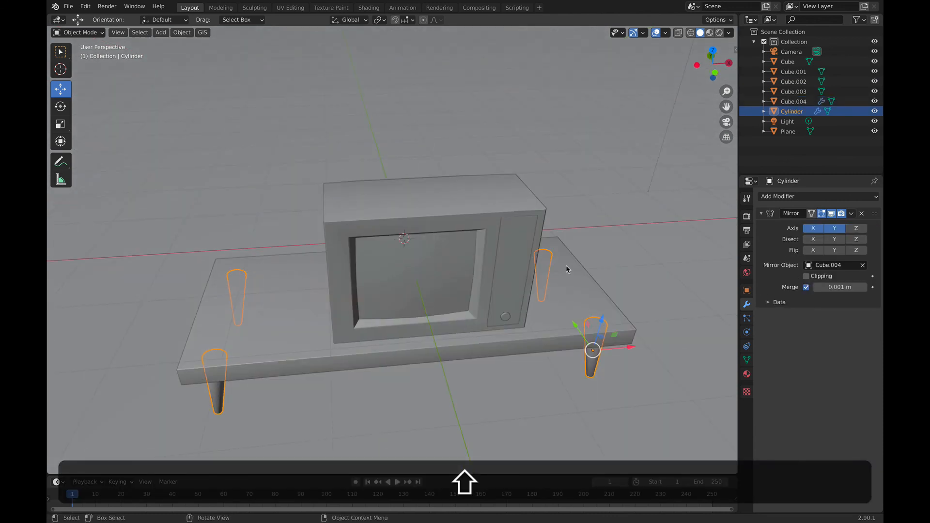
pyautogui.moveTo(315, 223); pyautogui.dragTo(284, 268, button='middle')
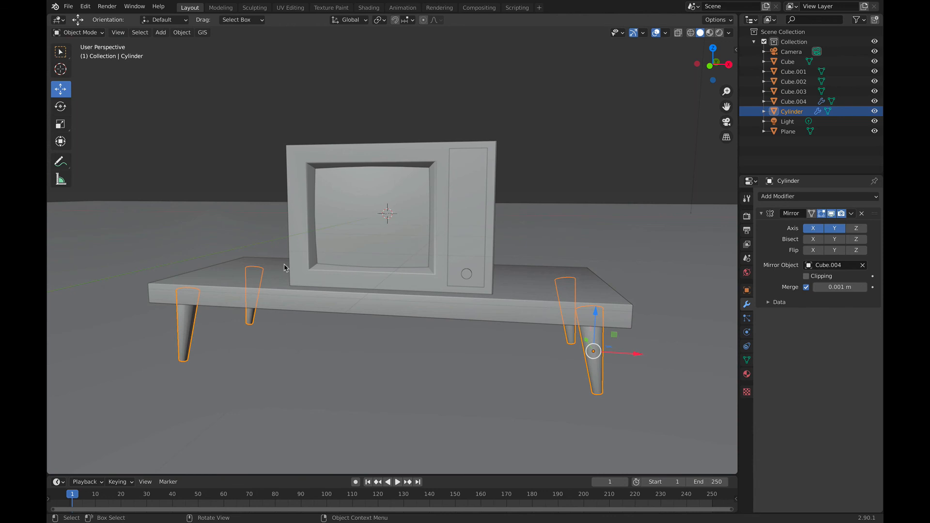
pyautogui.click(382, 105)
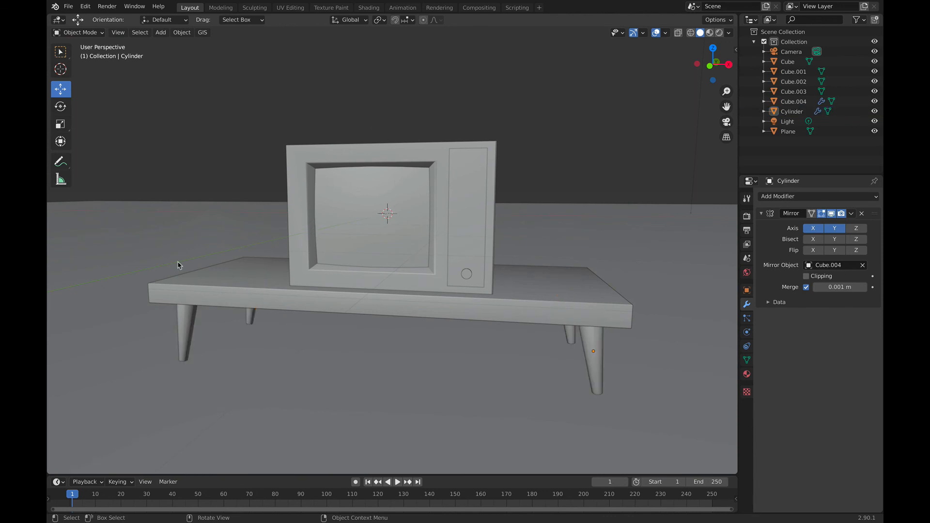
pyautogui.moveTo(423, 320); pyautogui.dragTo(321, 205, button='middle')
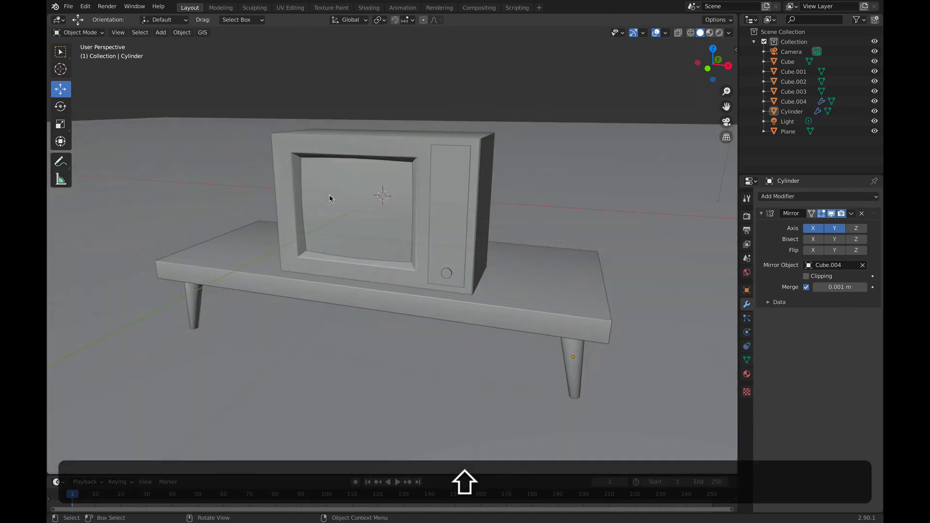
pyautogui.click(320, 205)
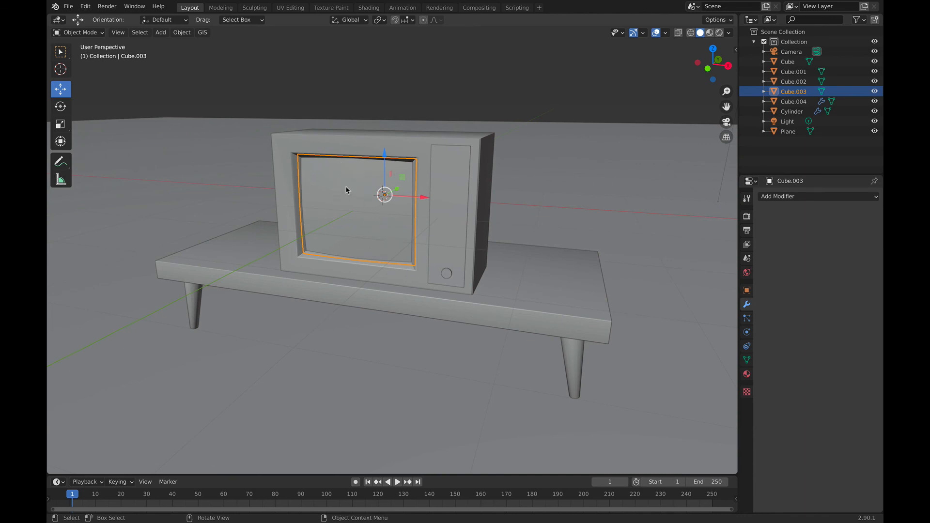
pyautogui.moveTo(354, 225)
pyautogui.mouseDown(button='middle')
pyautogui.moveTo(341, 225)
pyautogui.moveTo(344, 233)
pyautogui.mouseUp(button='middle')
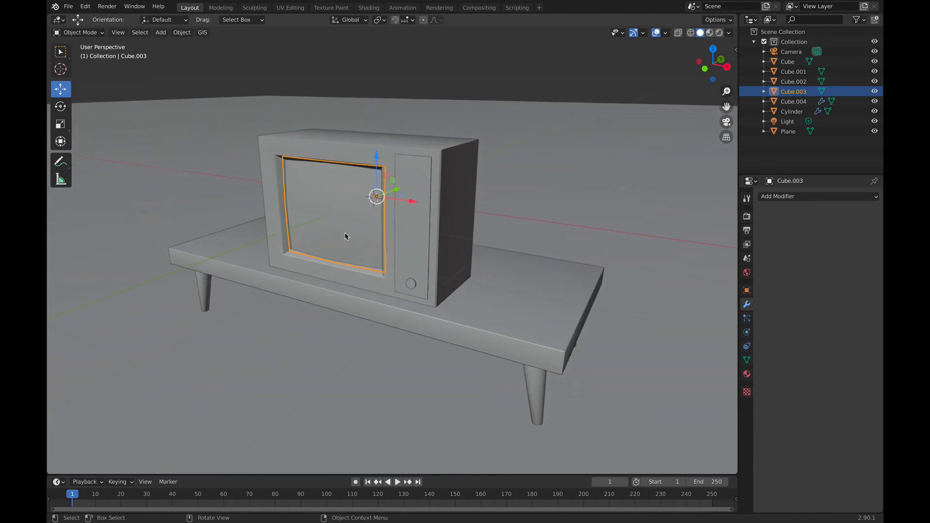